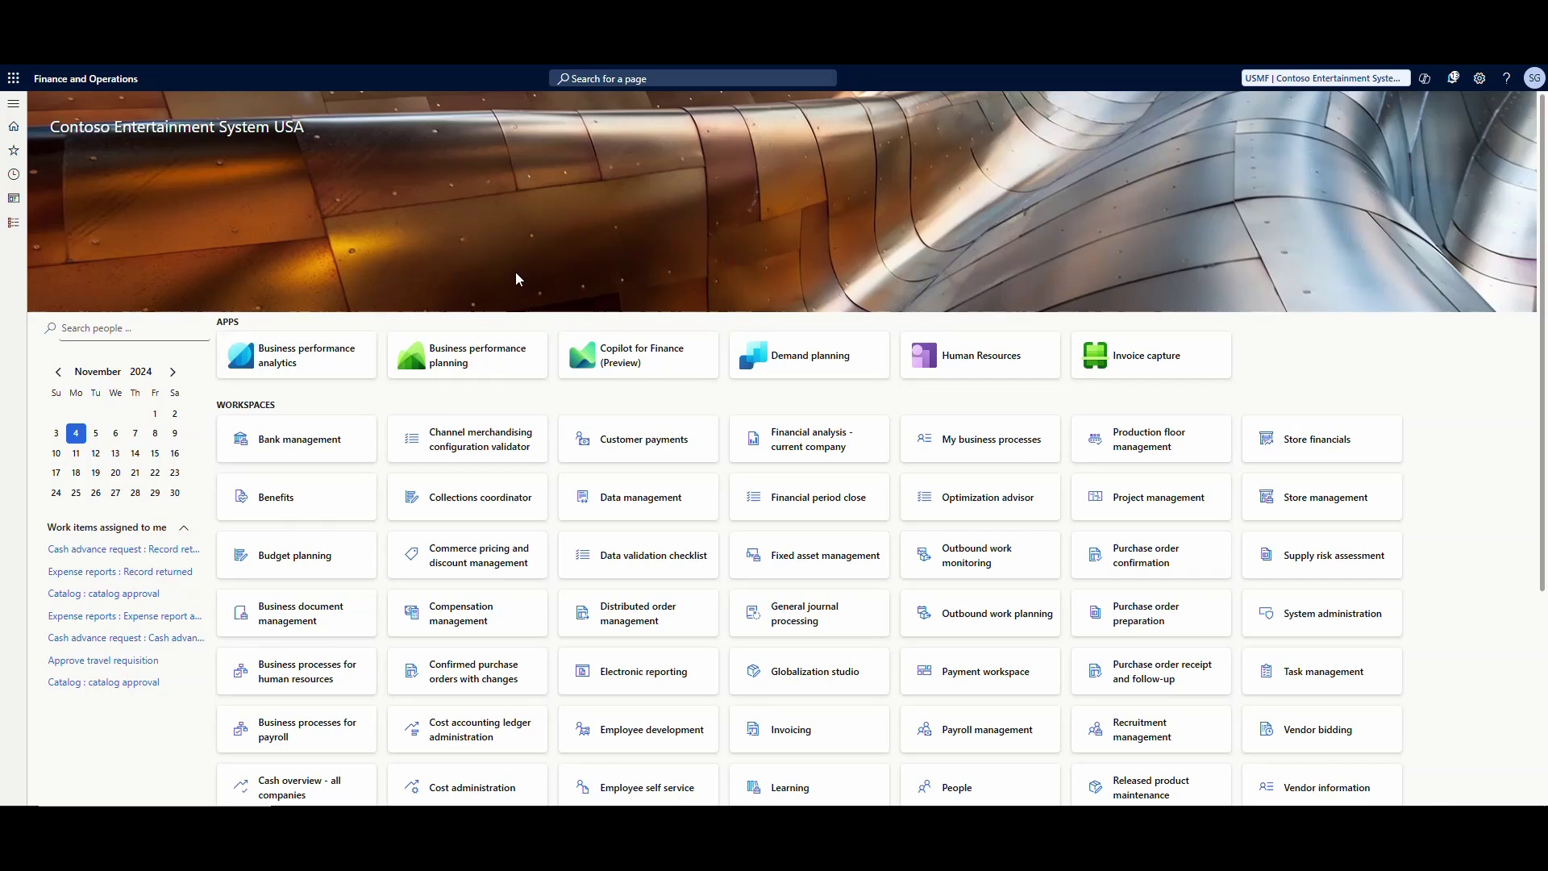
- Navigate to the Warehouse management Work templates setup page
{"action": "left_click", "coordinate": [16, 229]}
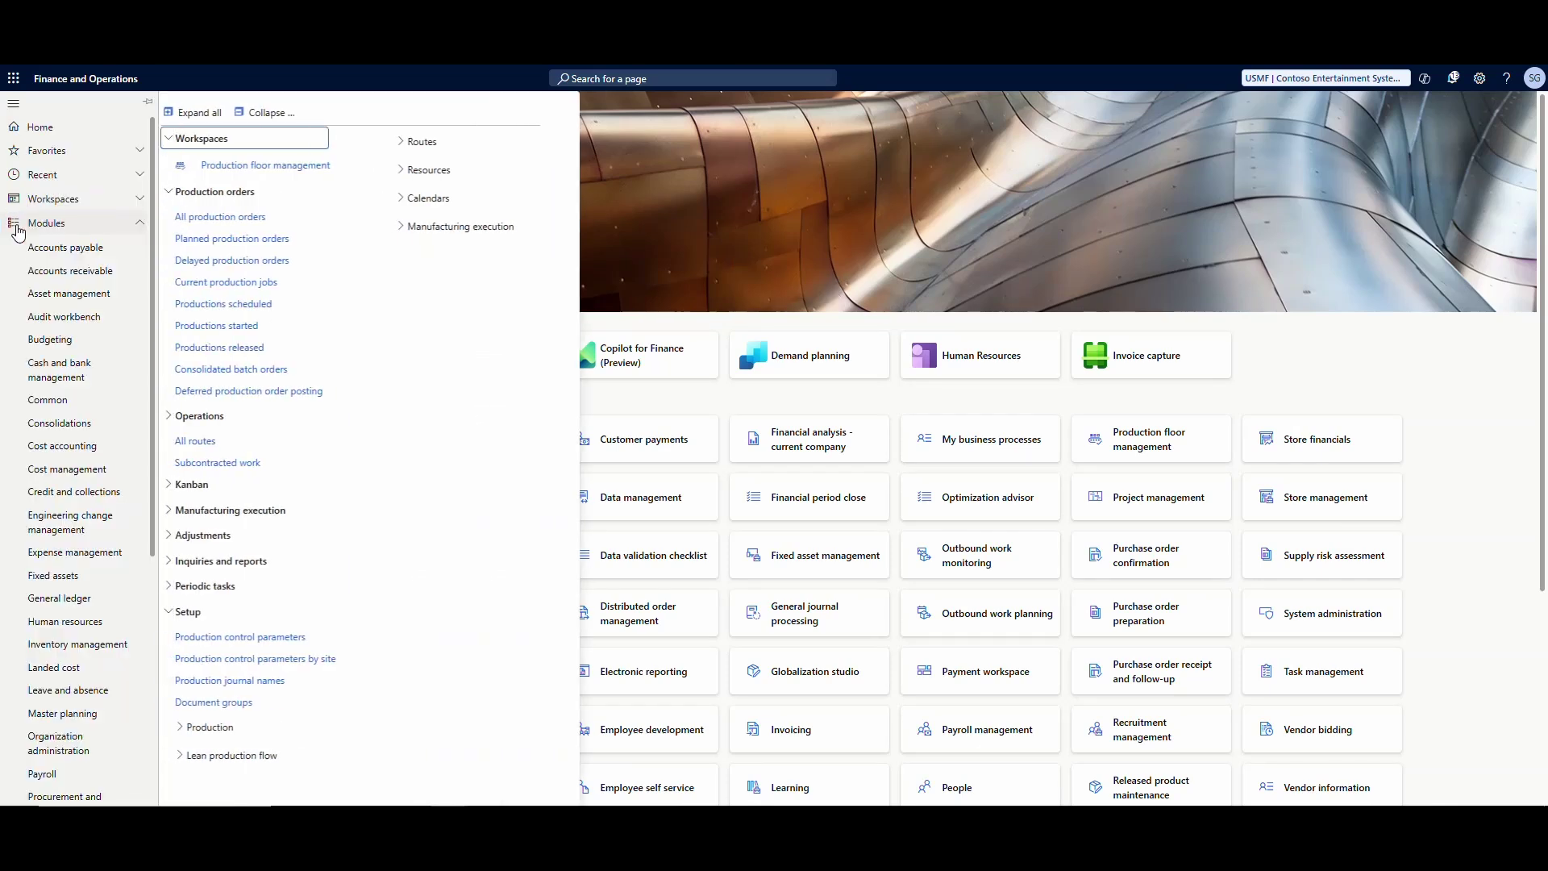
{"action": "scroll", "coordinate": [46, 371], "scroll_direction": "down", "scroll_amount": 4}
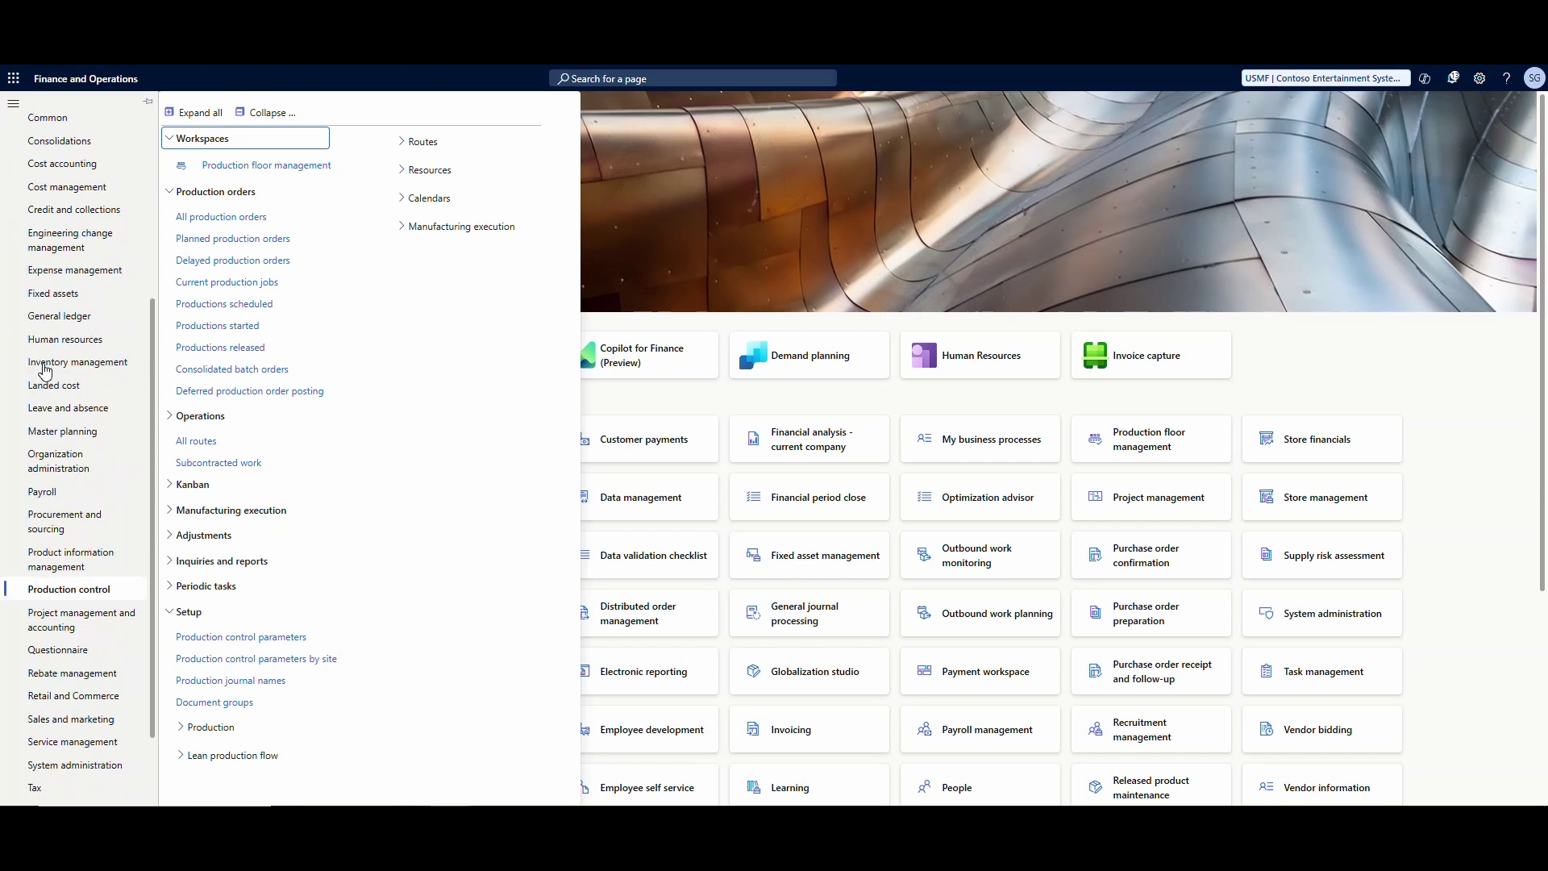
{"action": "scroll", "coordinate": [104, 799], "scroll_direction": "down", "scroll_amount": 2}
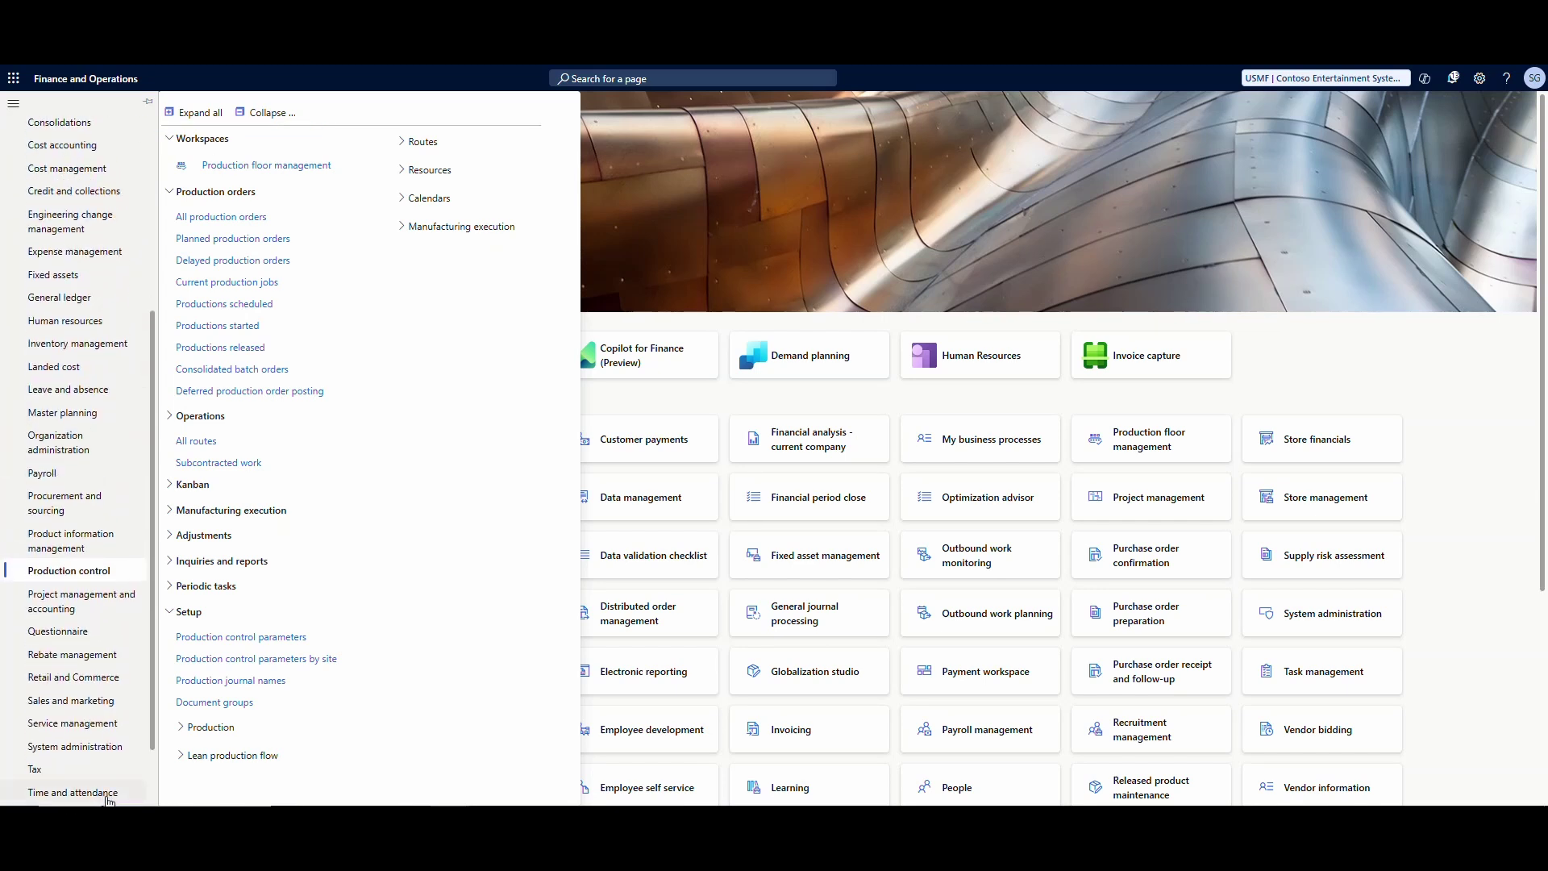
{"action": "left_click", "coordinate": [116, 797]}
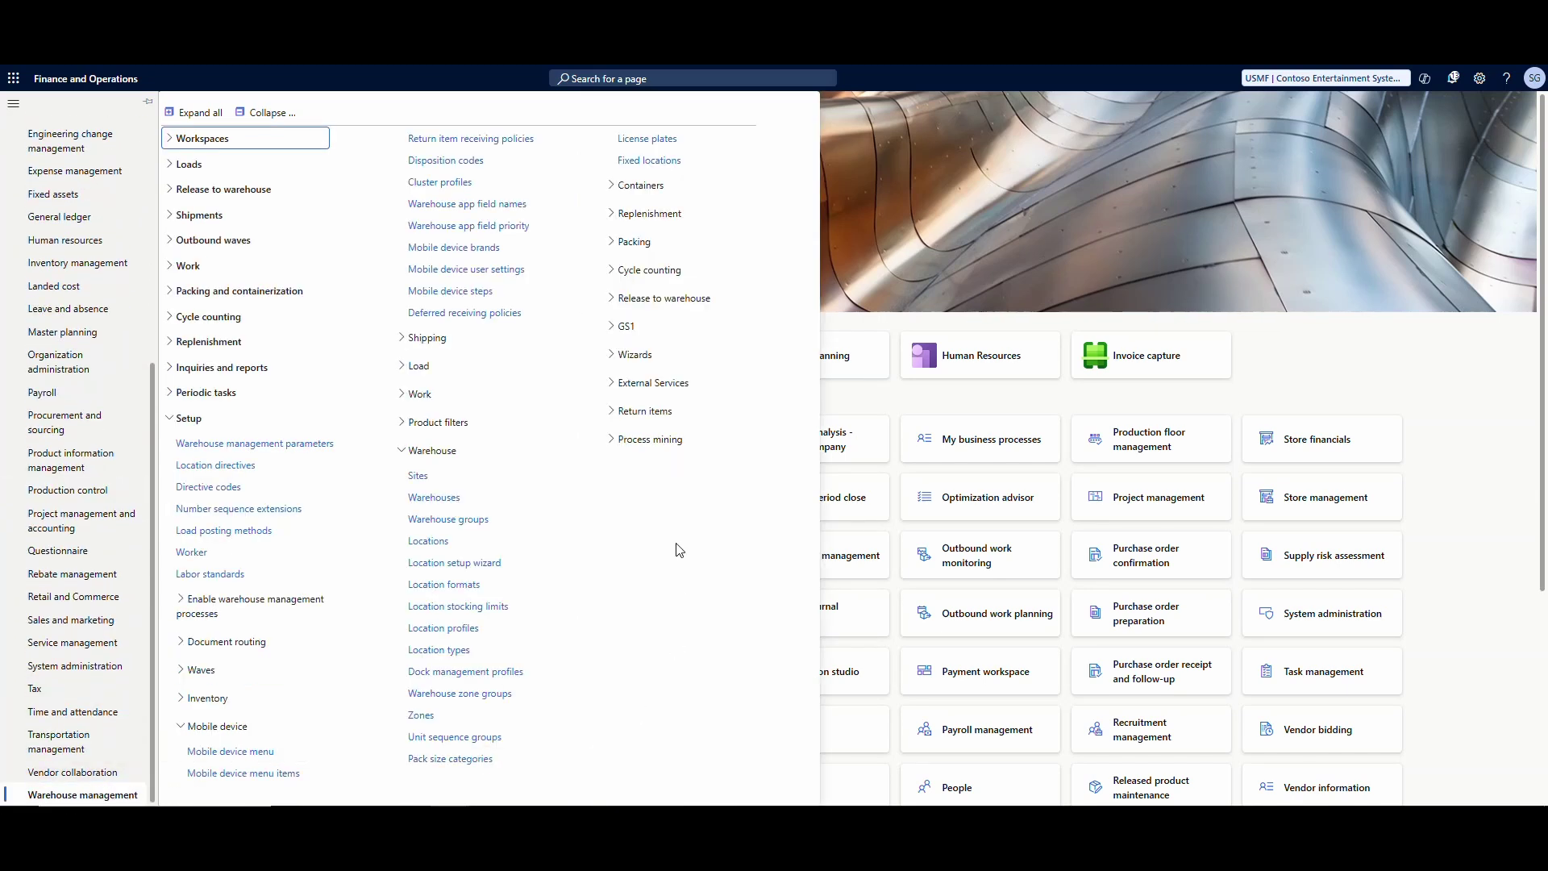
{"action": "left_click", "coordinate": [433, 450]}
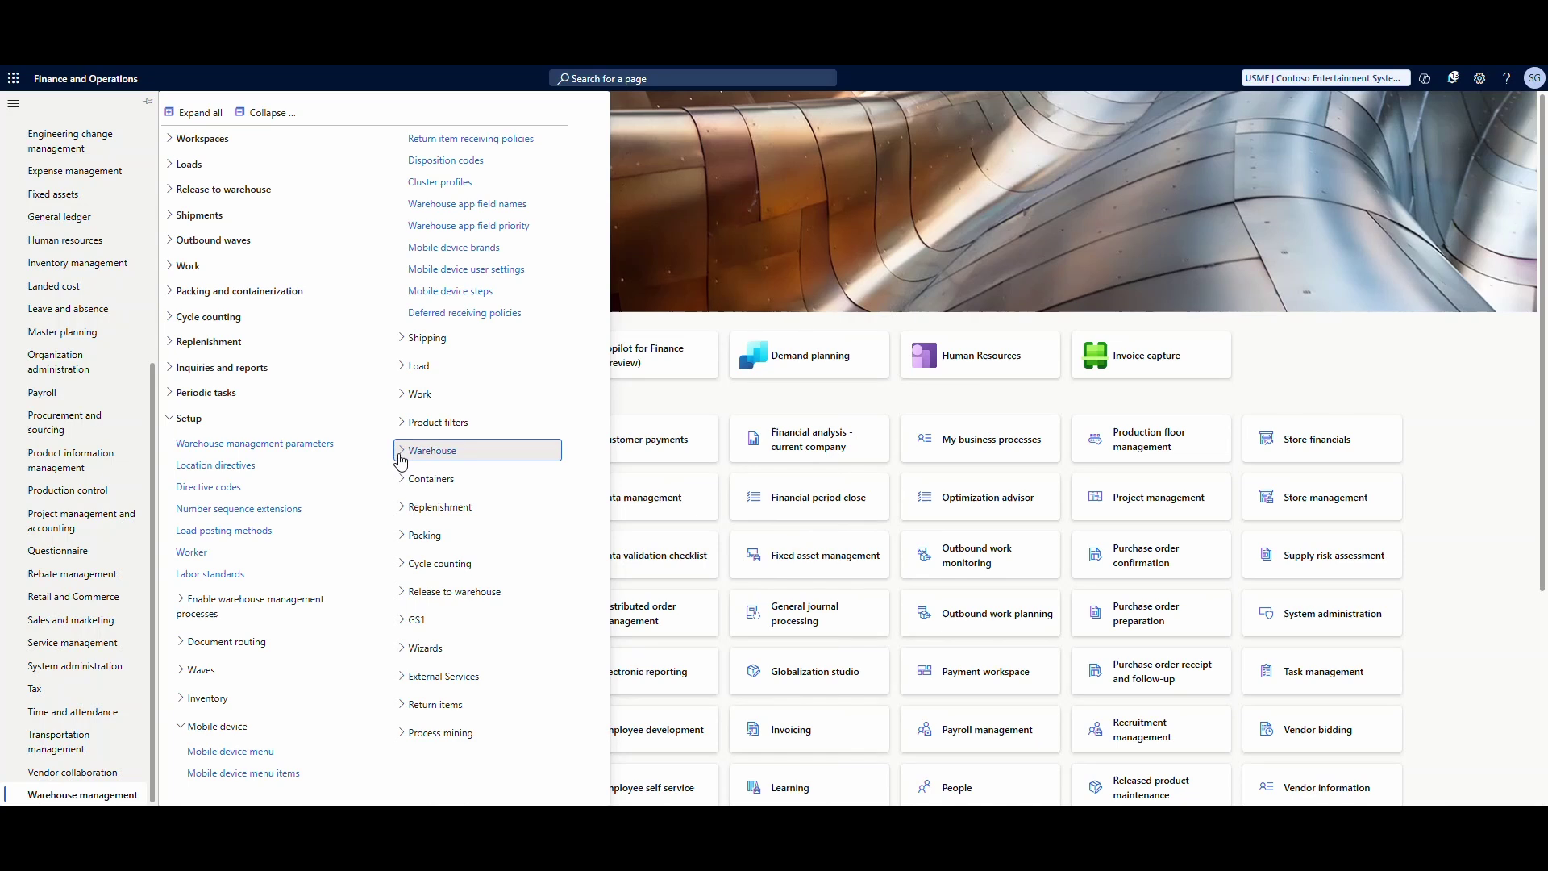
{"action": "left_click", "coordinate": [448, 395]}
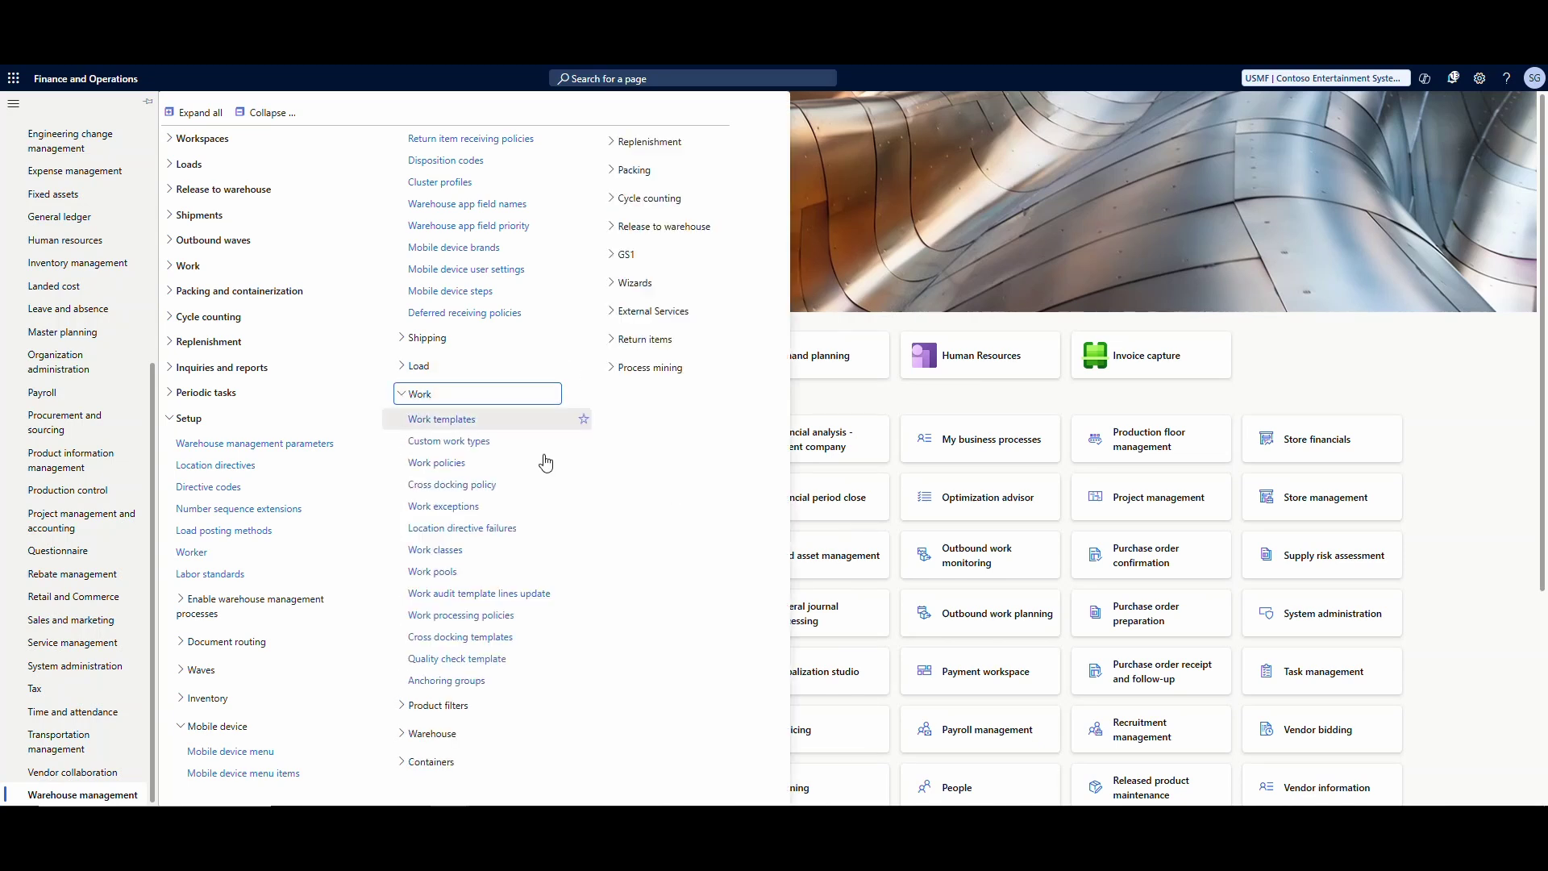
{"action": "left_click", "coordinate": [444, 419]}
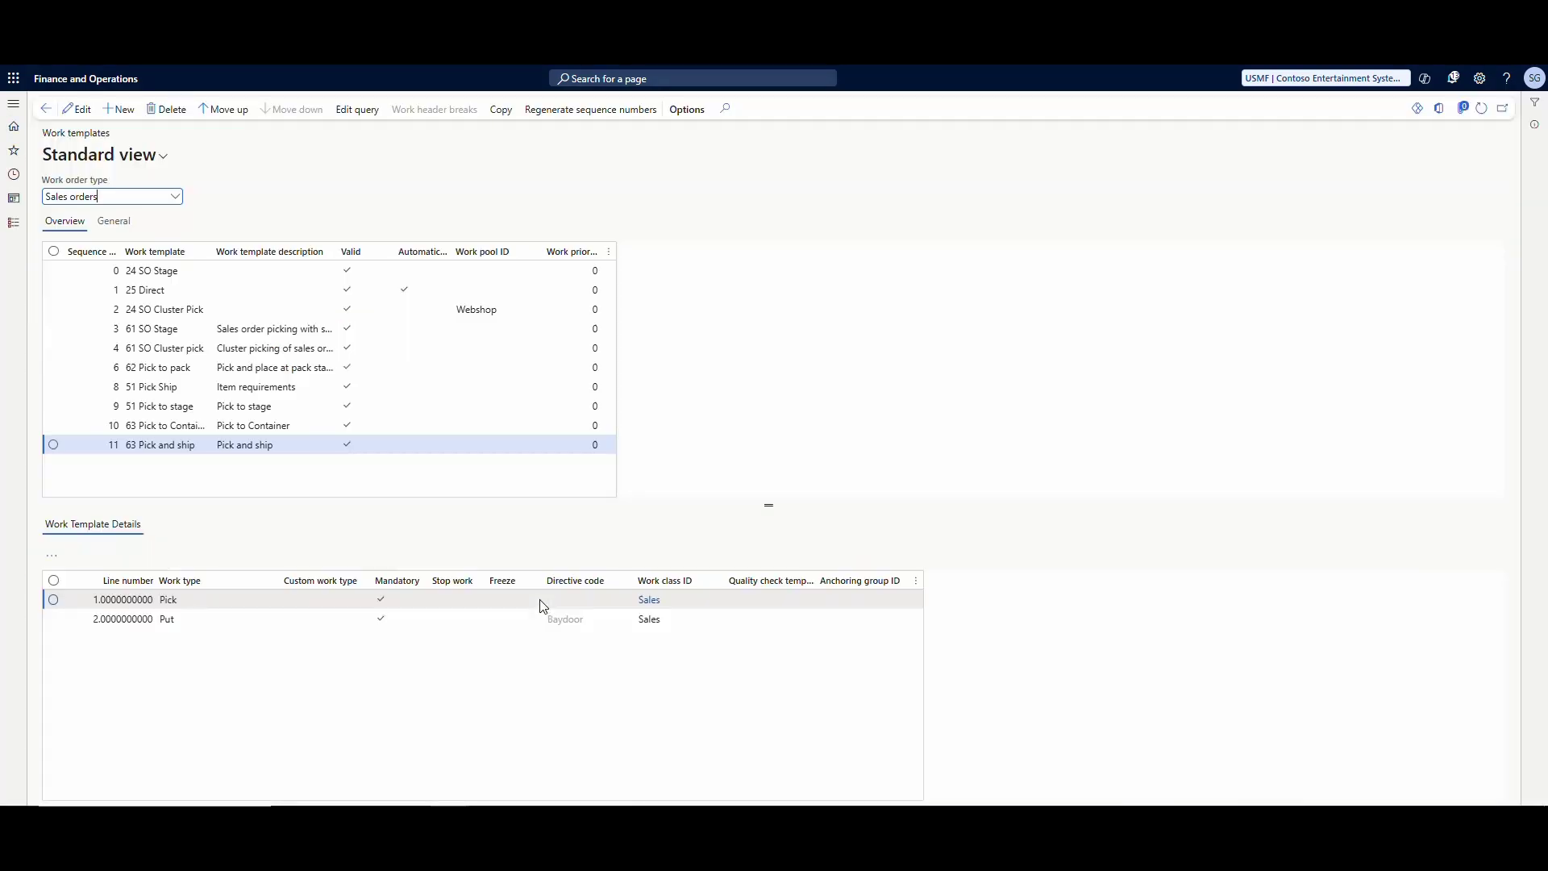
- Filter work templates to Finished goods put away and review 24 Finished Goods' Pick and Put lines
{"action": "left_click", "coordinate": [175, 199]}
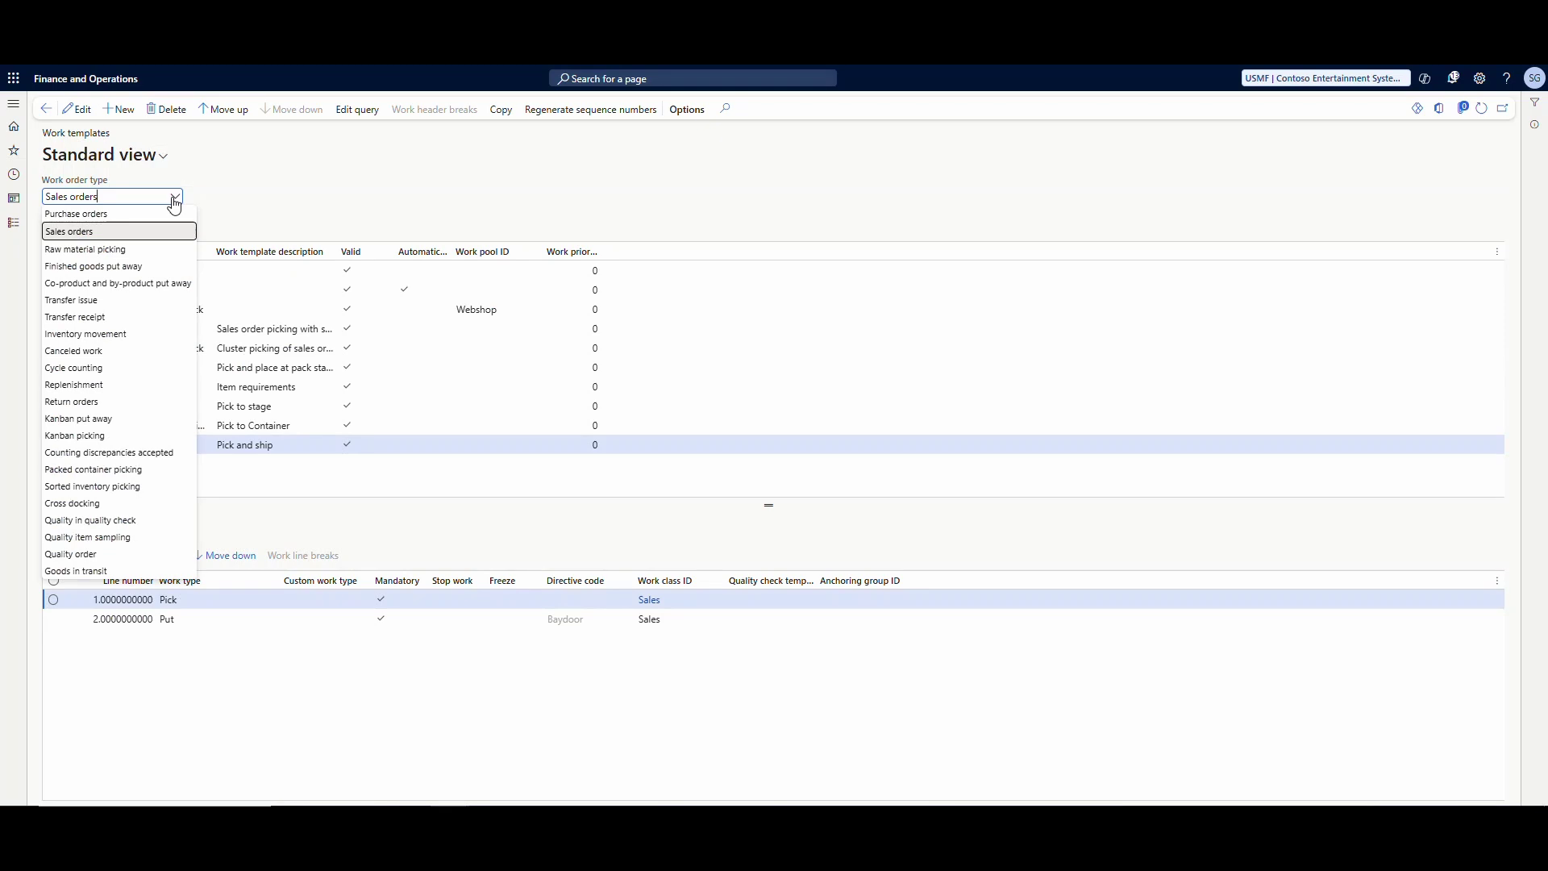
{"action": "left_click", "coordinate": [133, 267]}
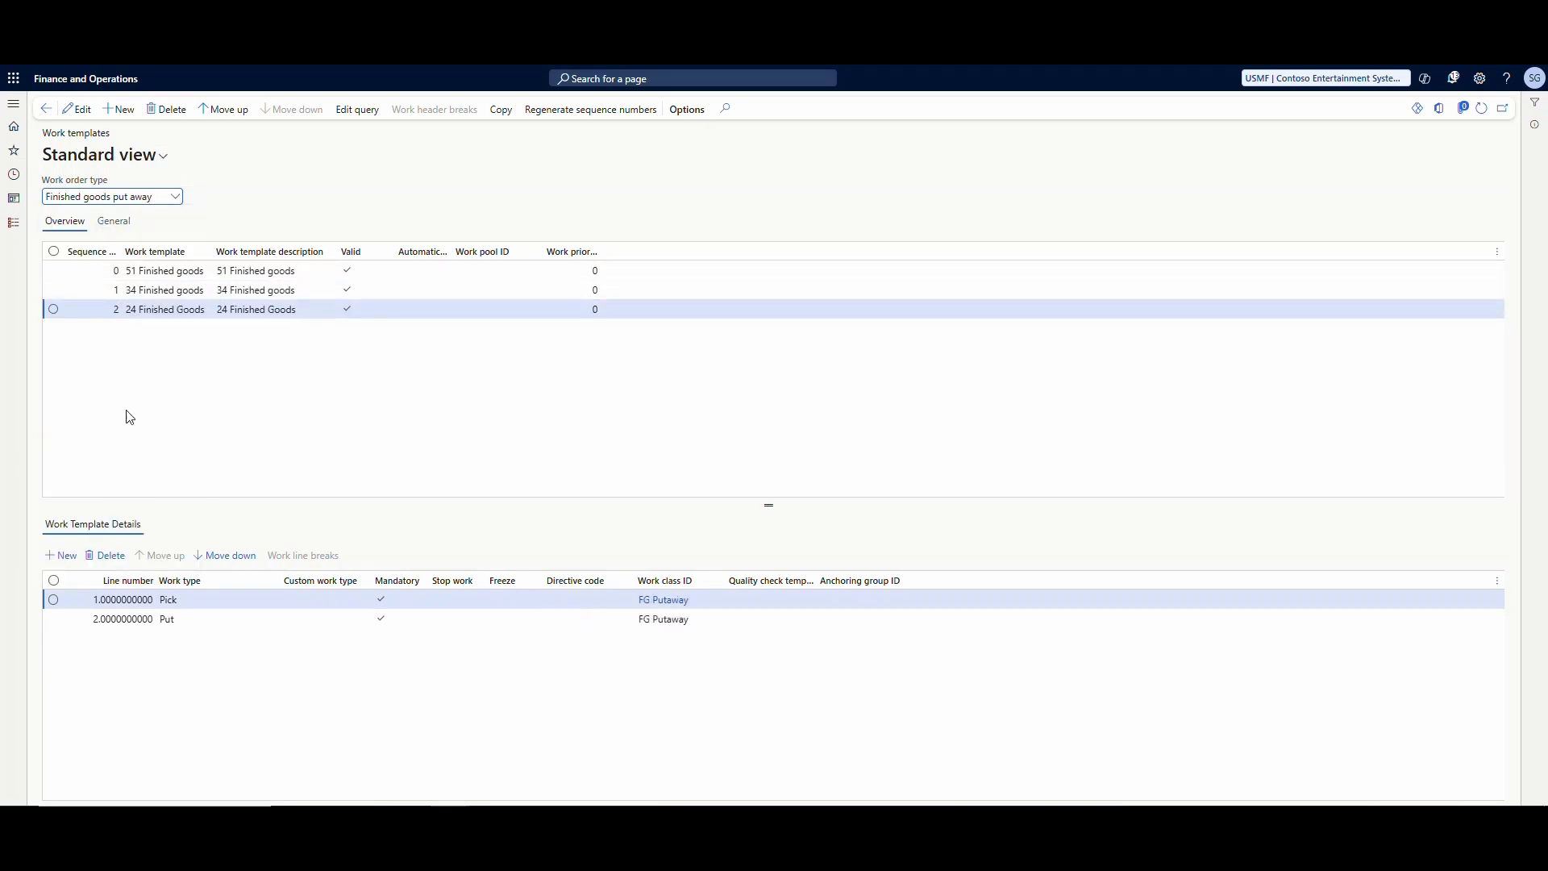
{"action": "left_click", "coordinate": [385, 313]}
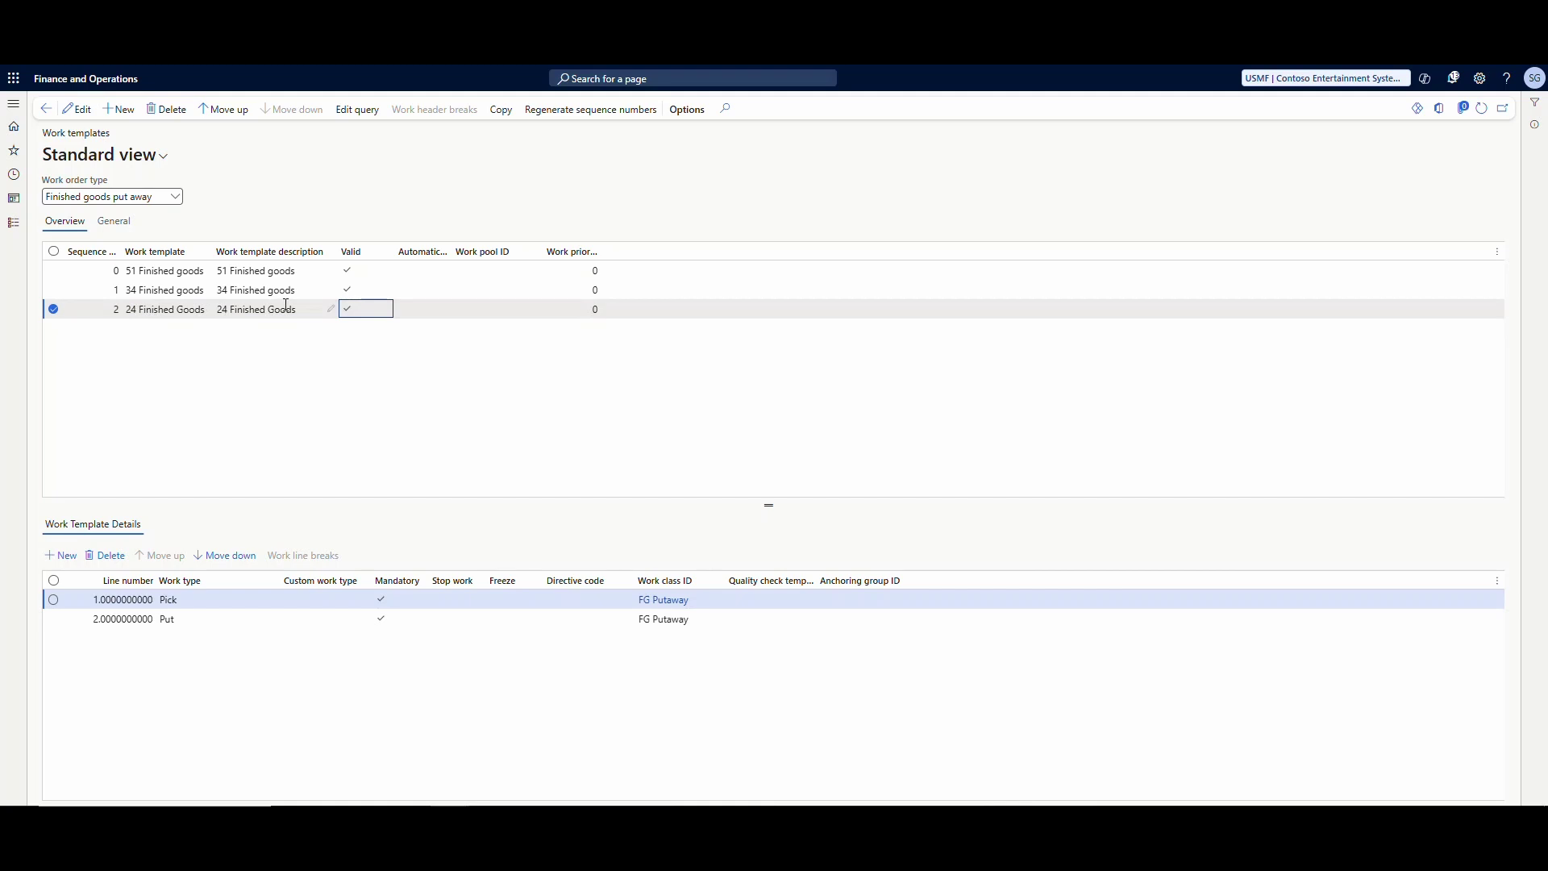
{"action": "left_click", "coordinate": [218, 602]}
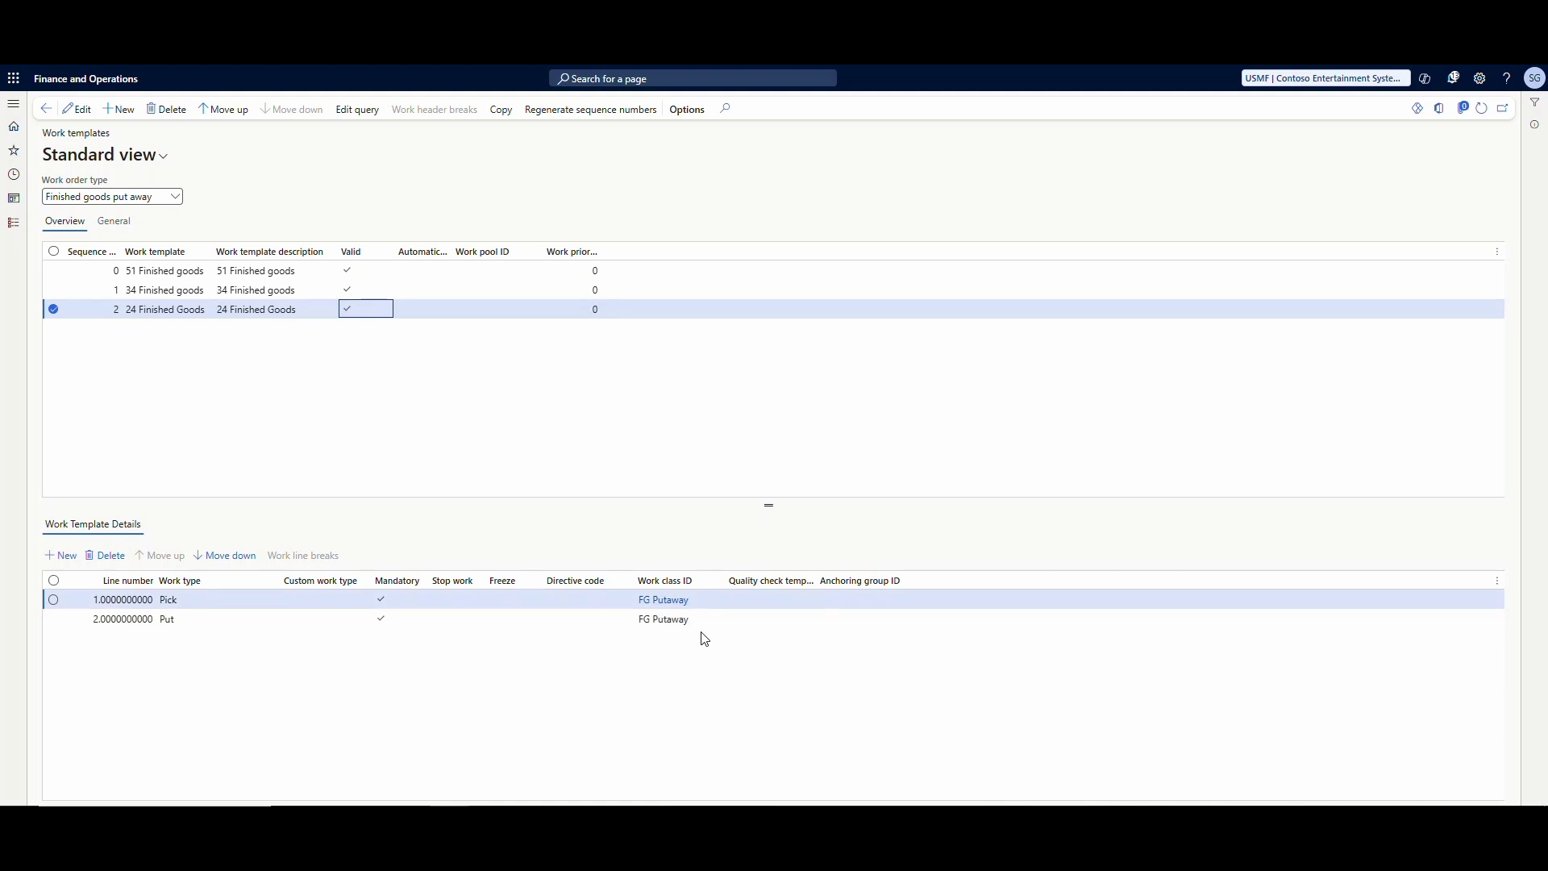
{"action": "left_click", "coordinate": [8, 229]}
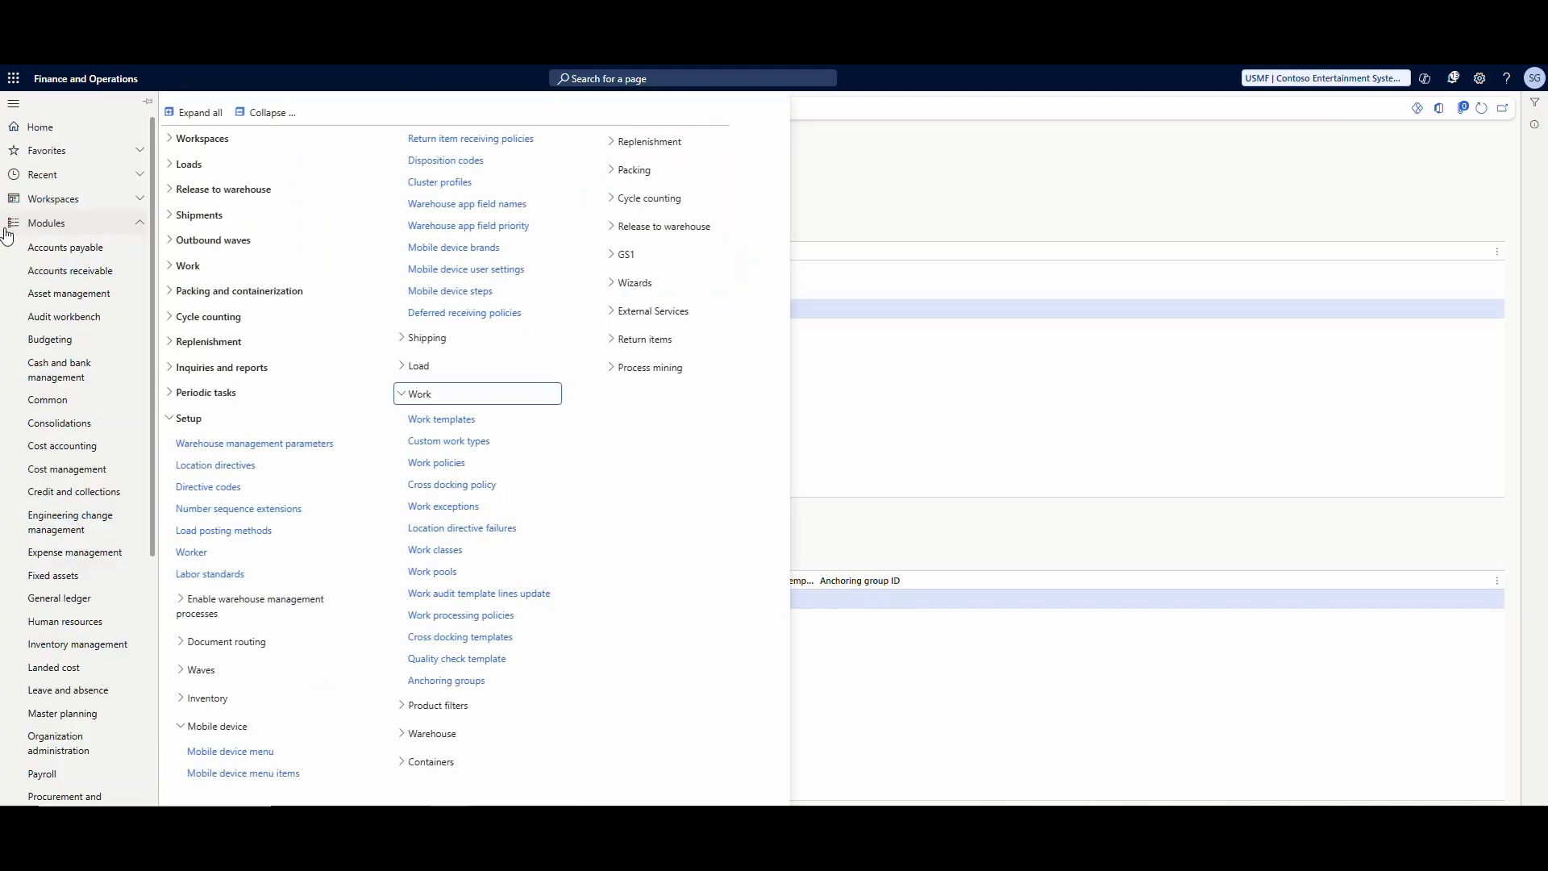
- Filter location directives to Finished goods put away and review 24 Finished Goods' Put to Fixed and Put to Any actions
{"action": "left_click", "coordinate": [220, 471]}
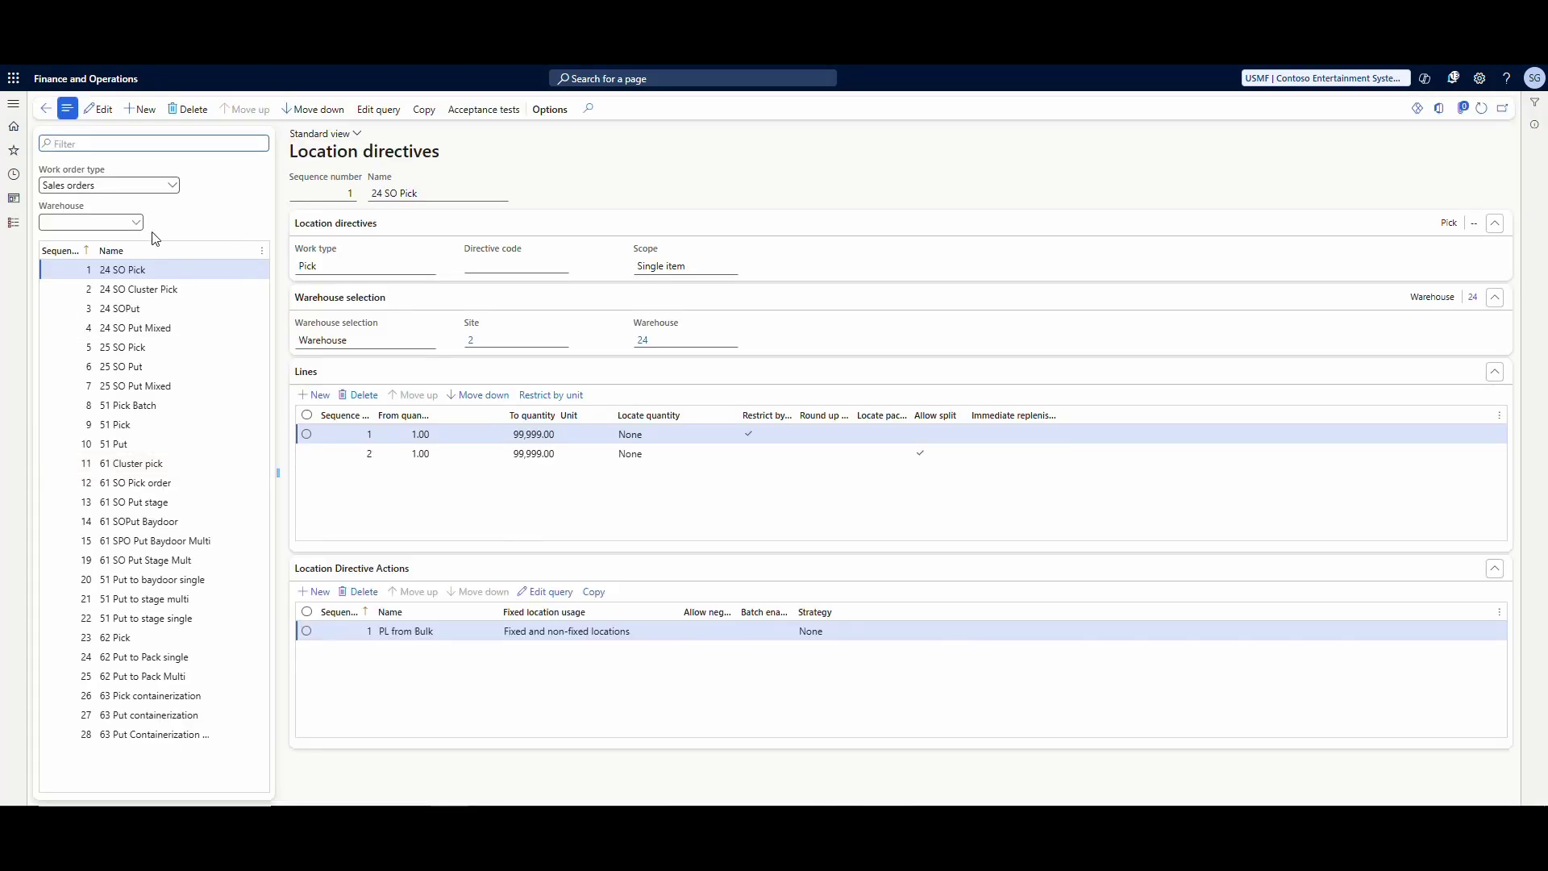
{"action": "left_click", "coordinate": [171, 187]}
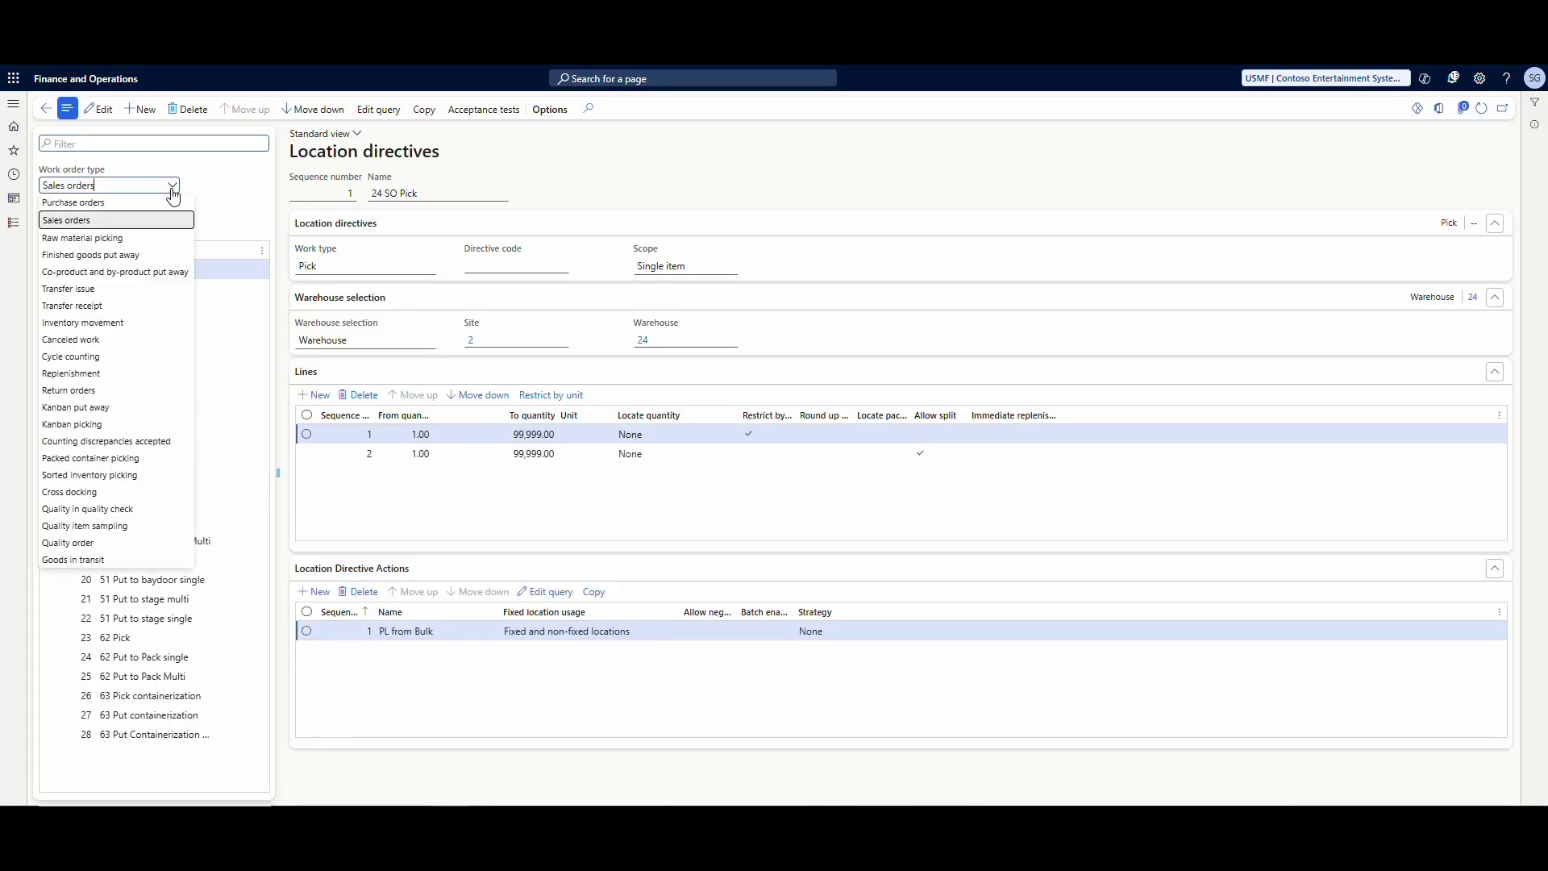
{"action": "left_click", "coordinate": [132, 256]}
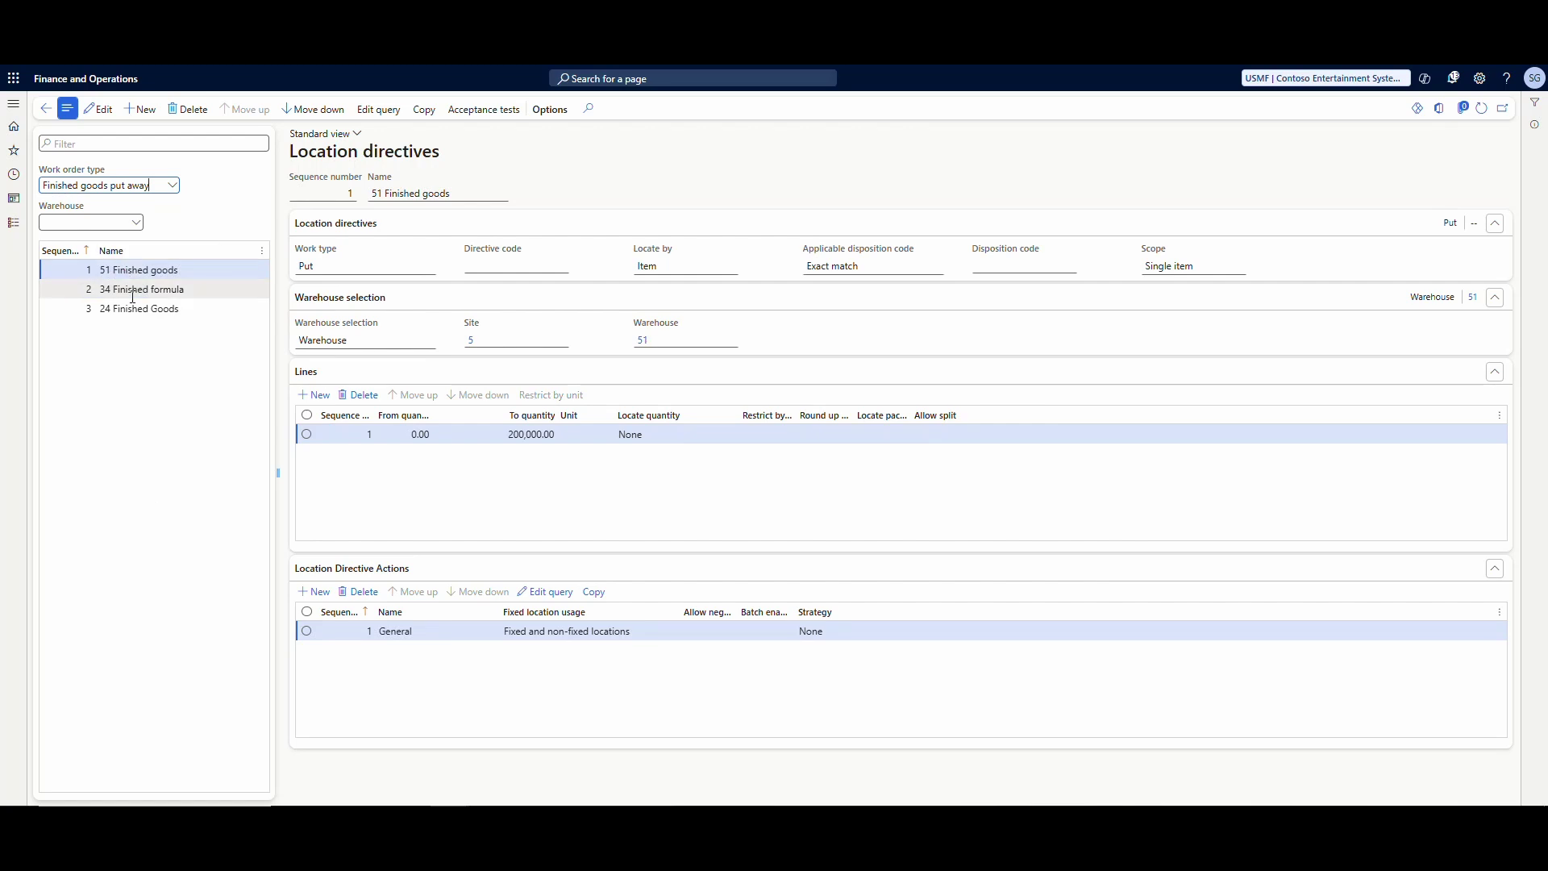
{"action": "left_click", "coordinate": [208, 309]}
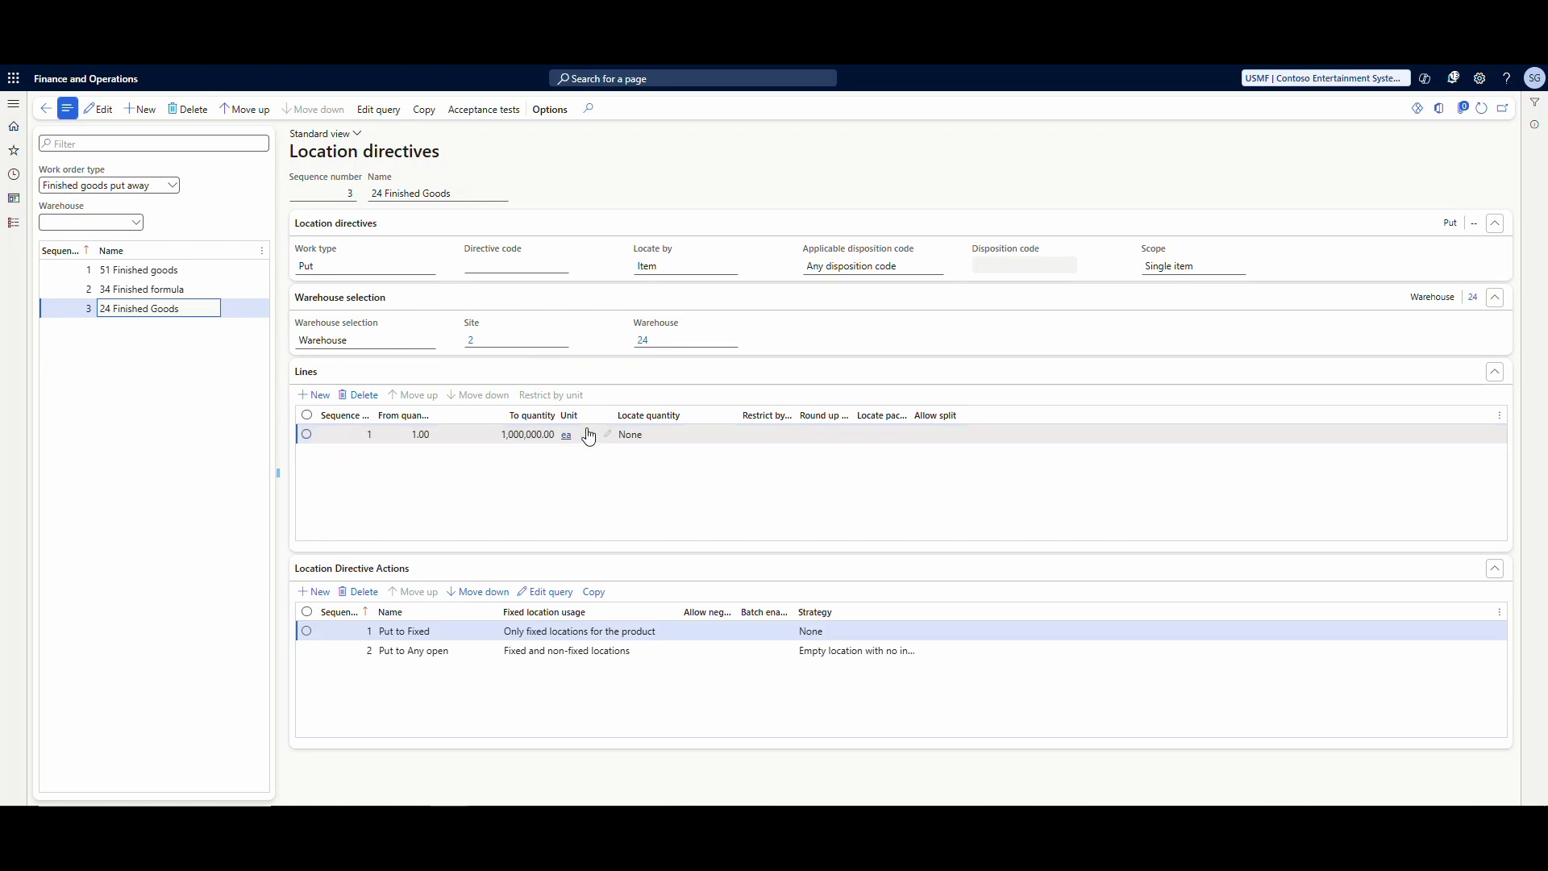
{"action": "left_click", "coordinate": [456, 633]}
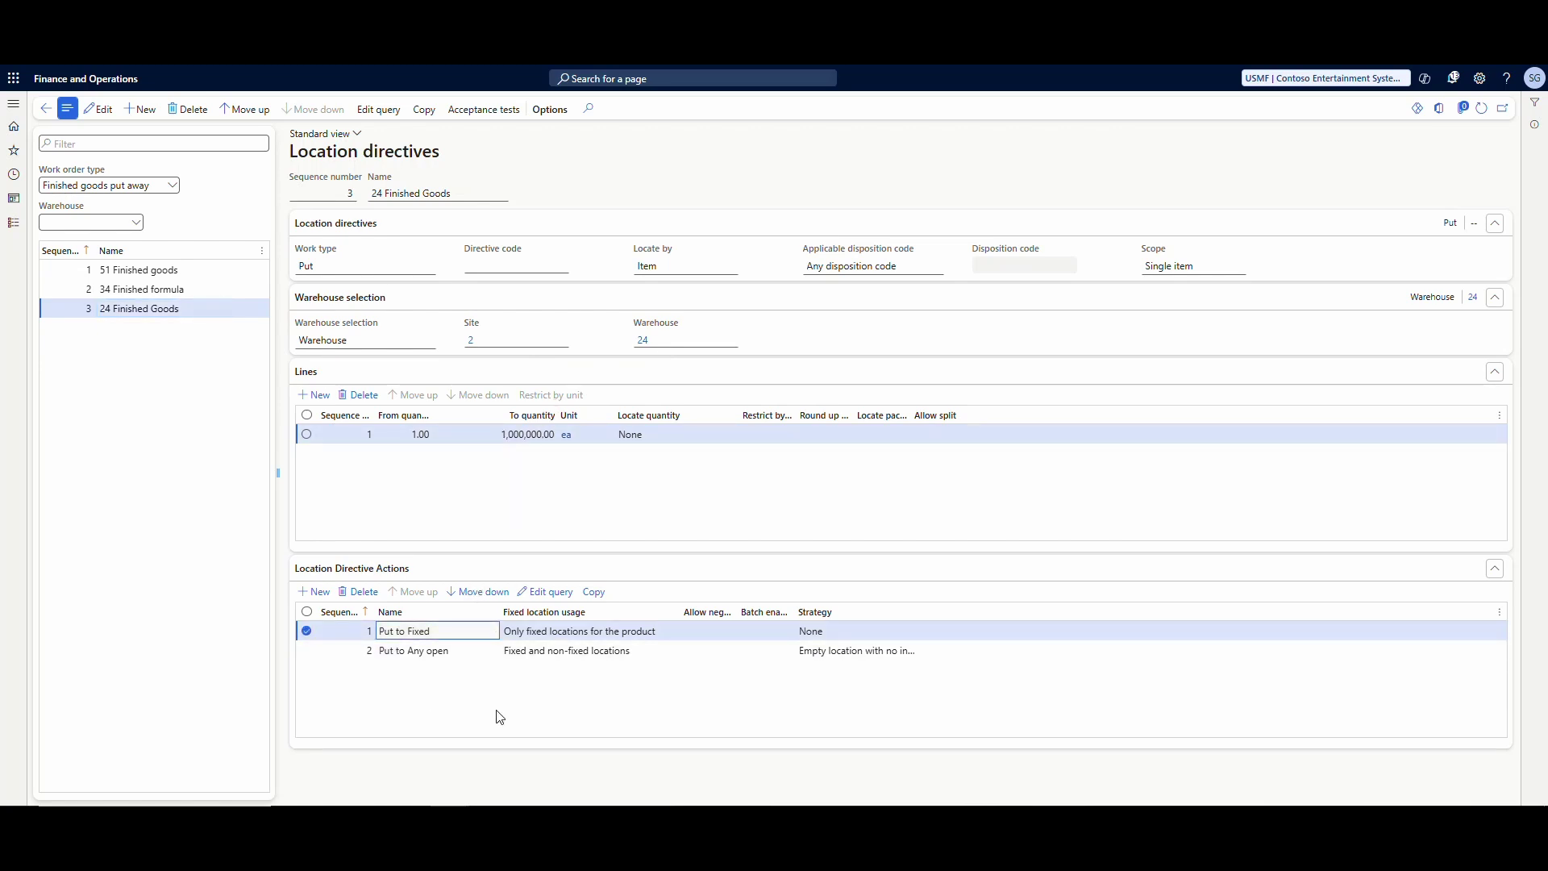
{"action": "left_click", "coordinate": [484, 653]}
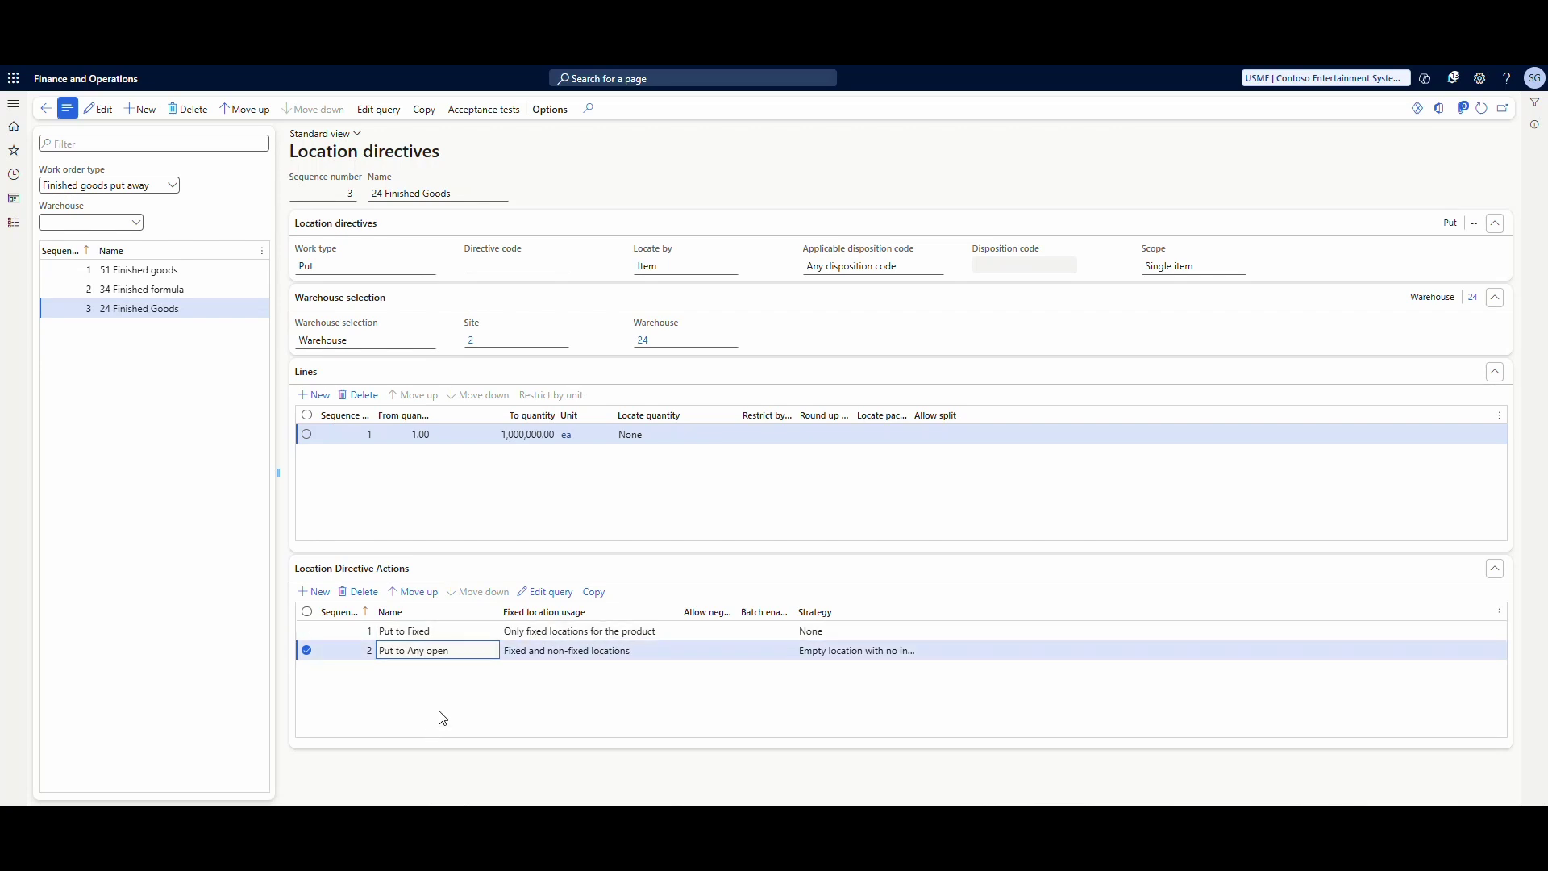
{"action": "left_click", "coordinate": [10, 223]}
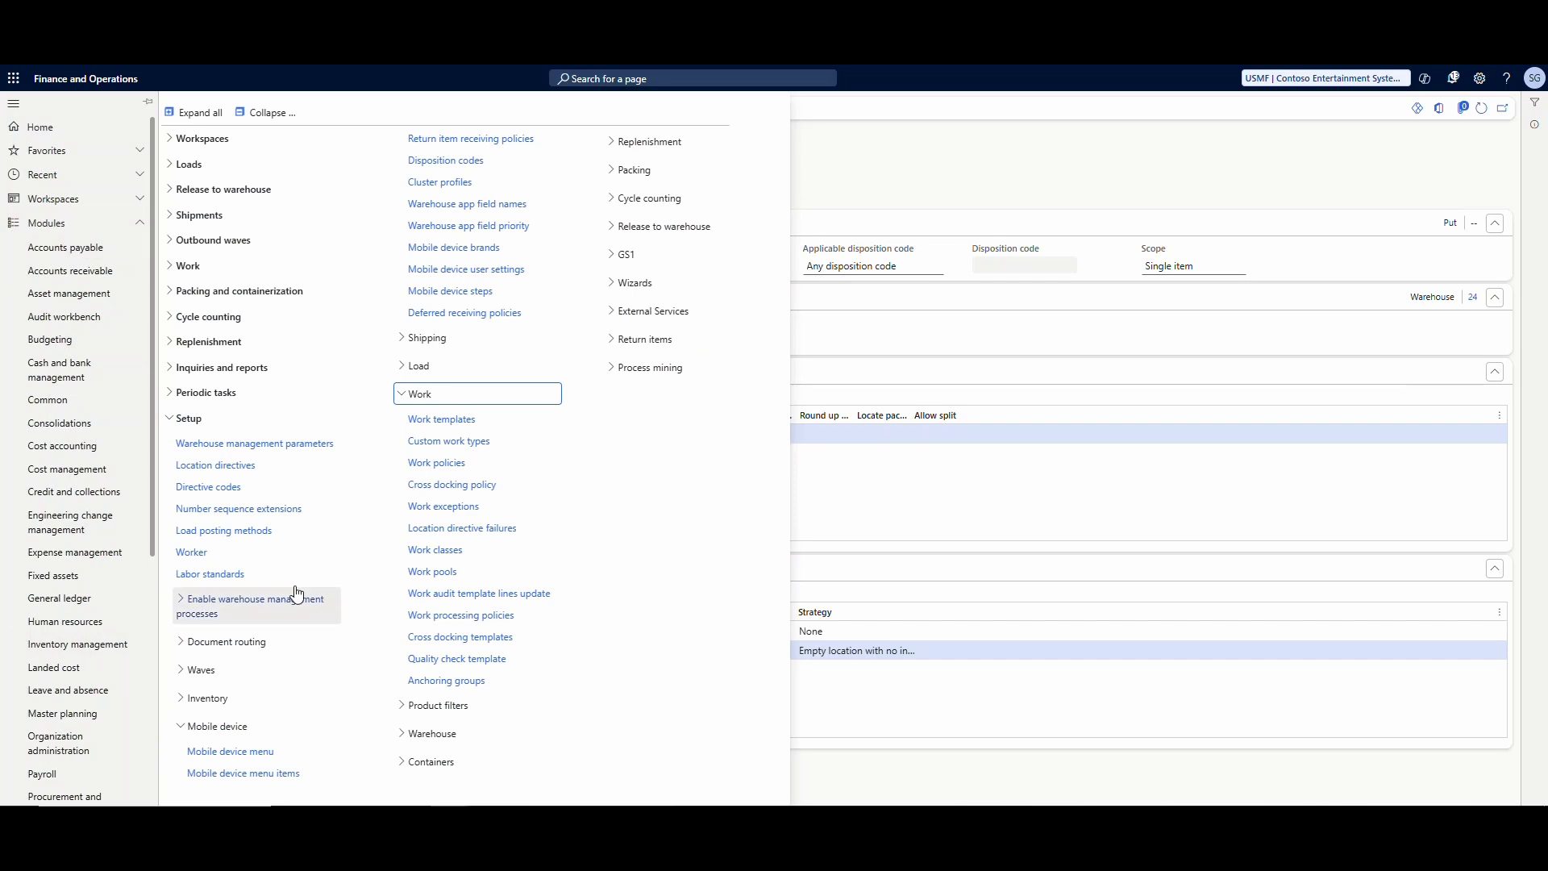
{"action": "left_click", "coordinate": [404, 394]}
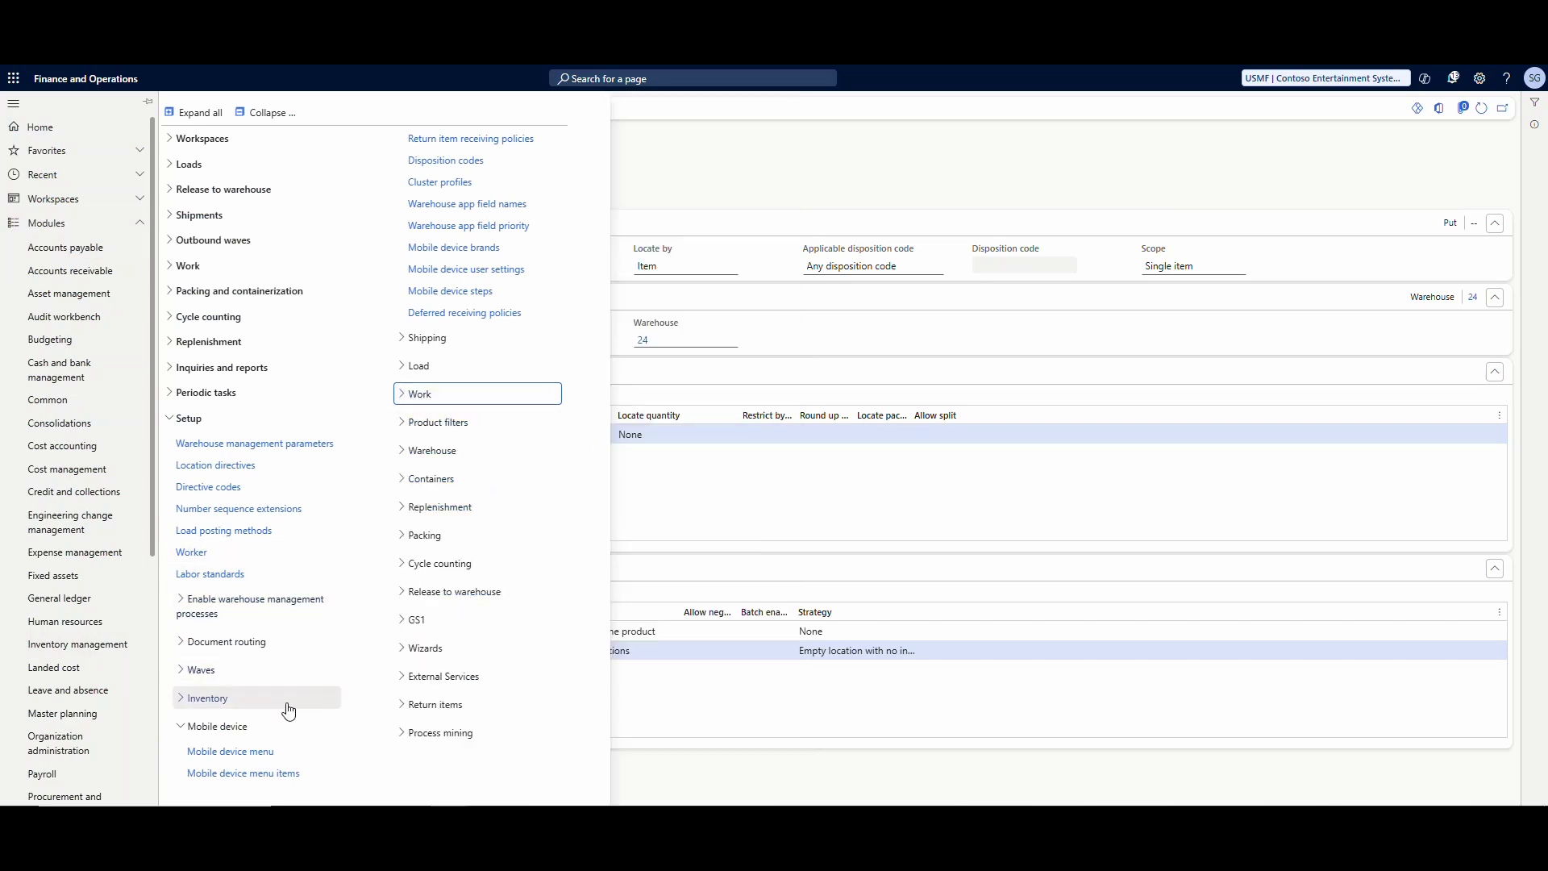
{"action": "left_click", "coordinate": [407, 453]}
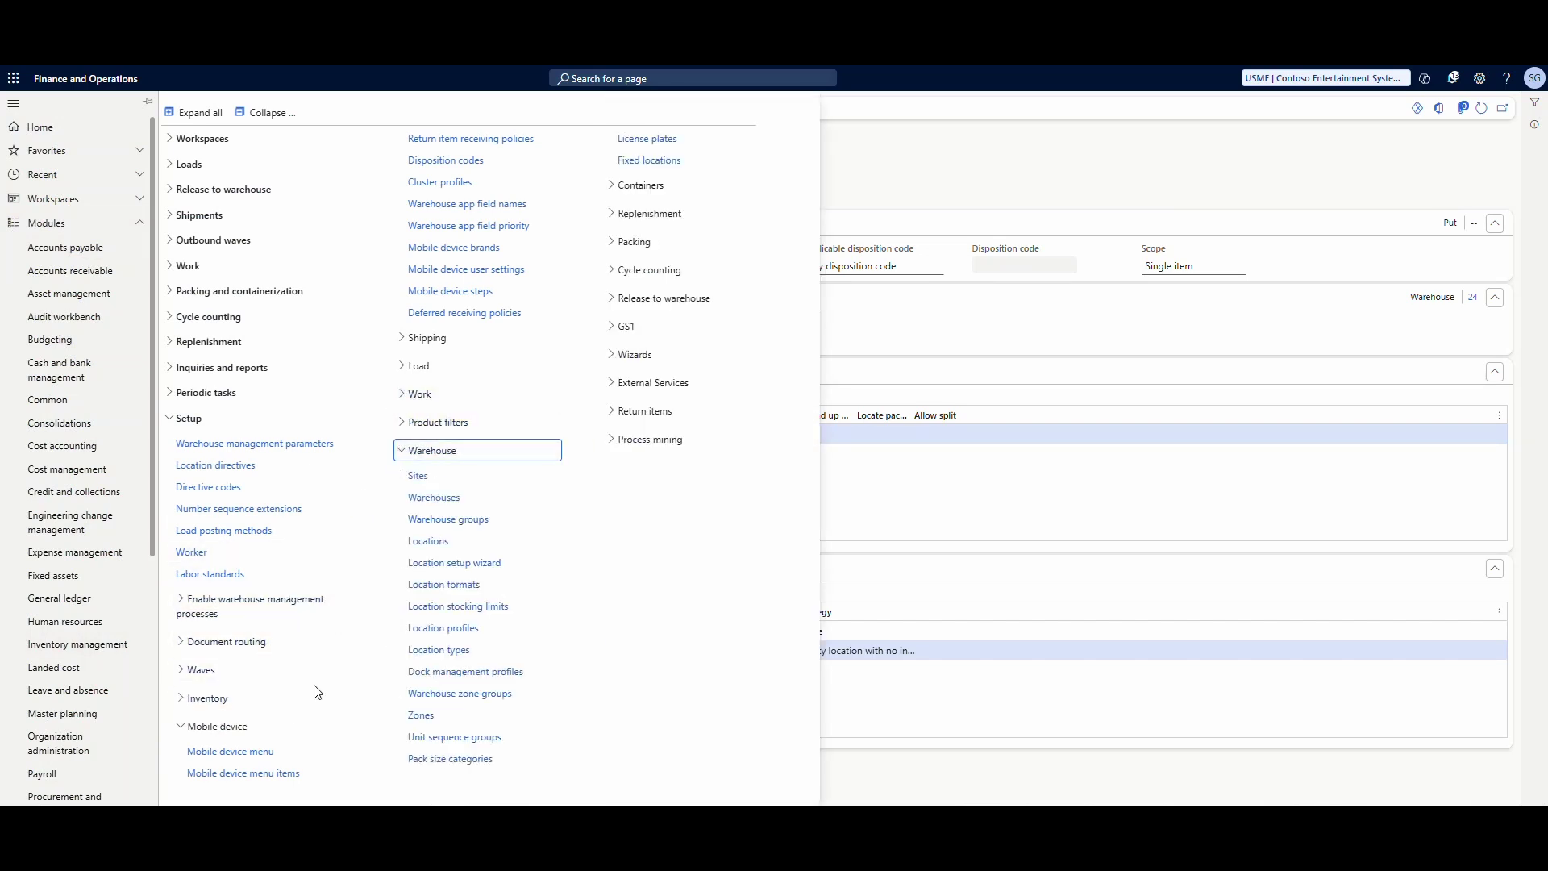
{"action": "left_click", "coordinate": [428, 498]}
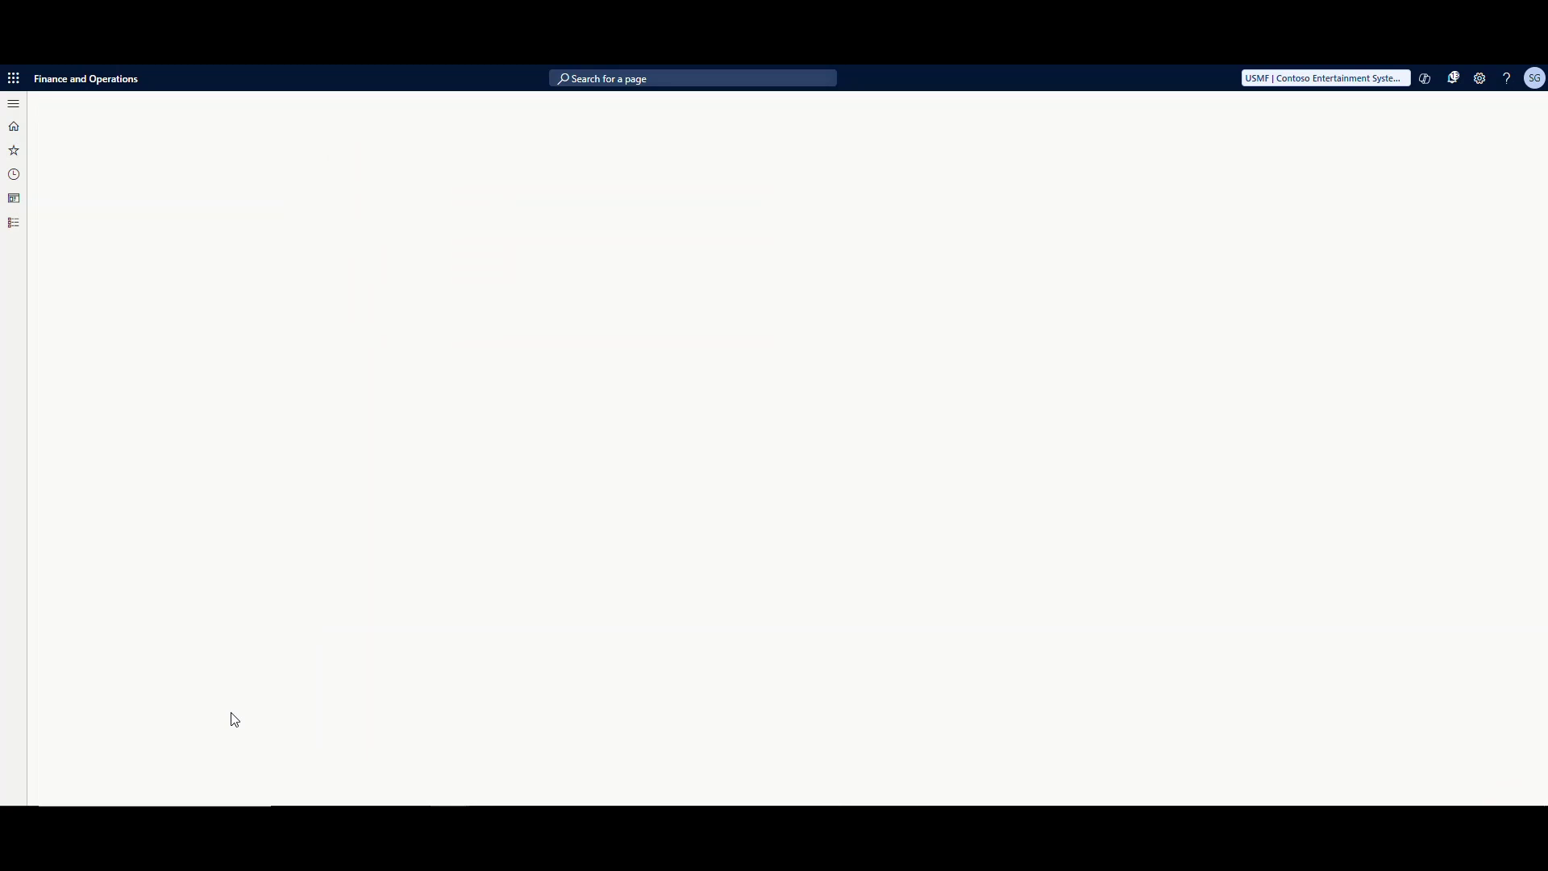
{"action": "scroll", "coordinate": [88, 597], "scroll_direction": "down", "scroll_amount": 3}
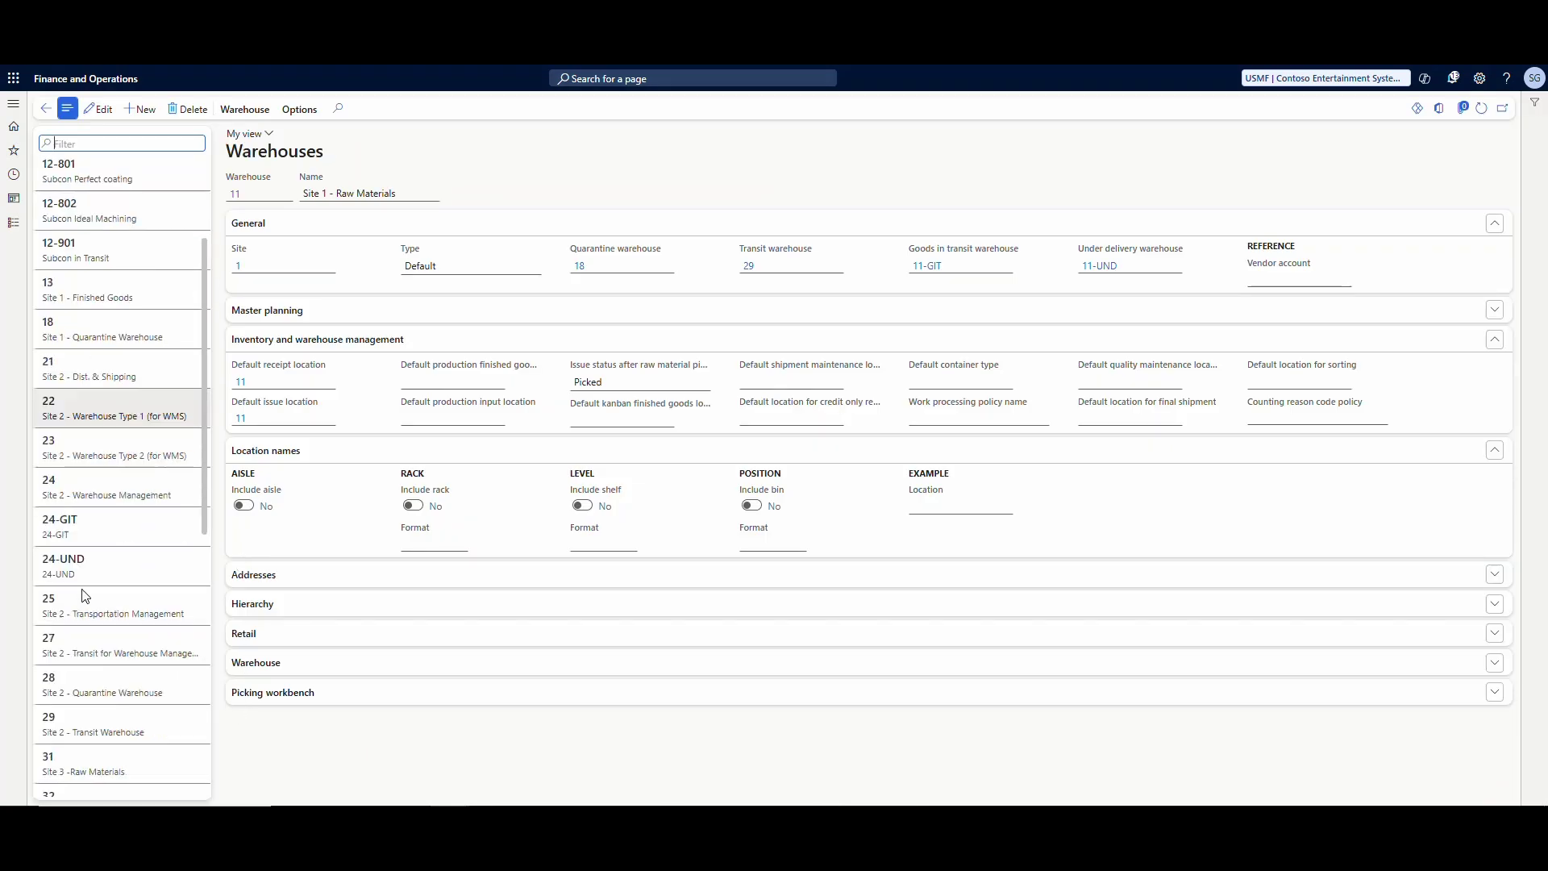
{"action": "left_click", "coordinate": [121, 488]}
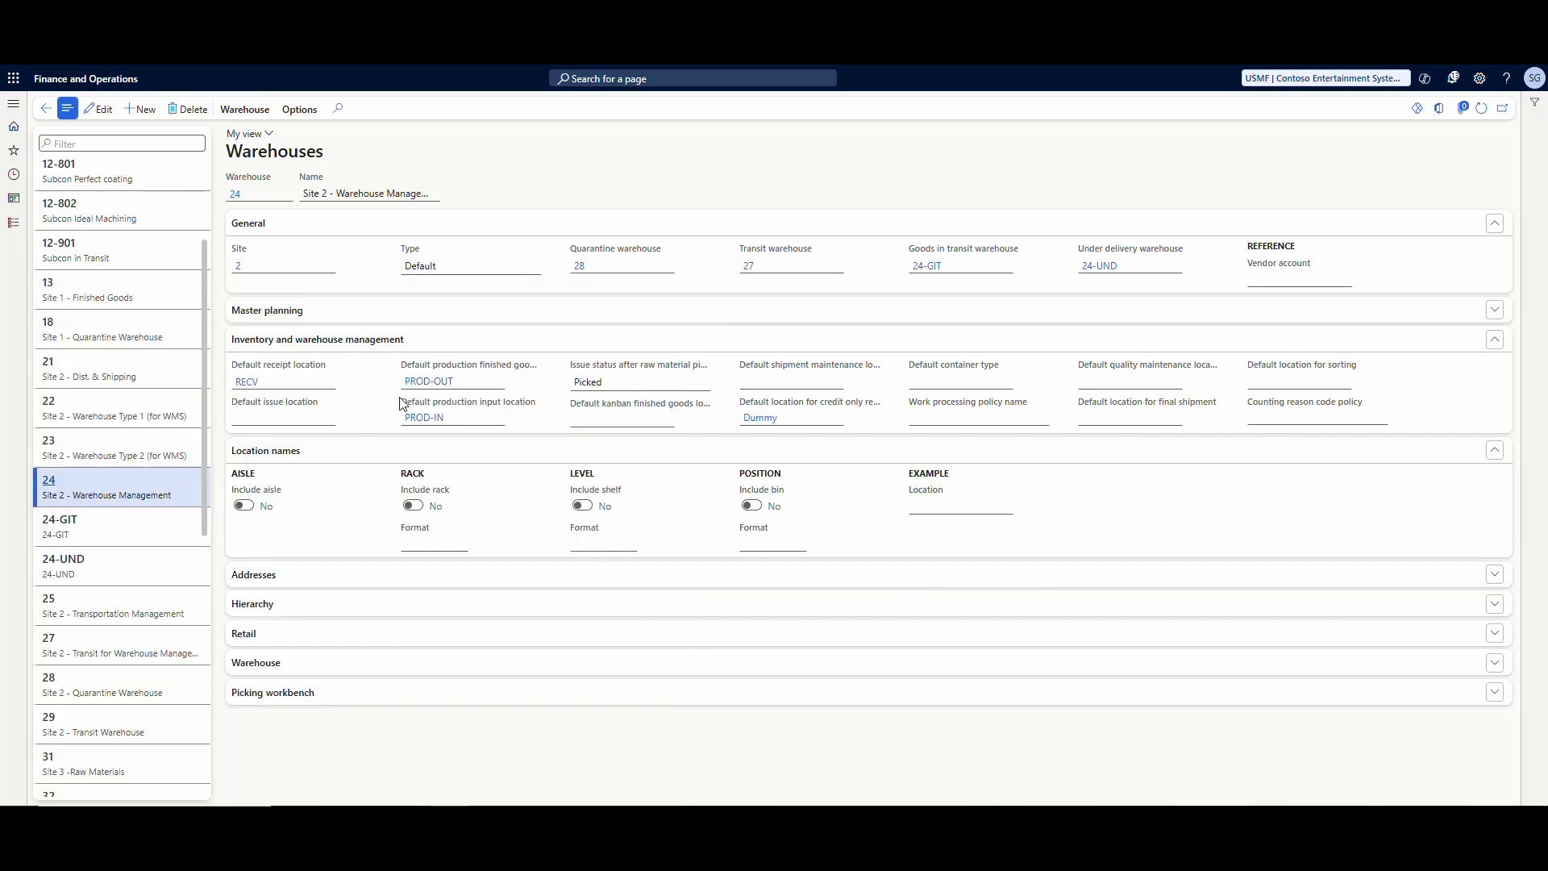
{"action": "mouse_move", "coordinate": [493, 369]}
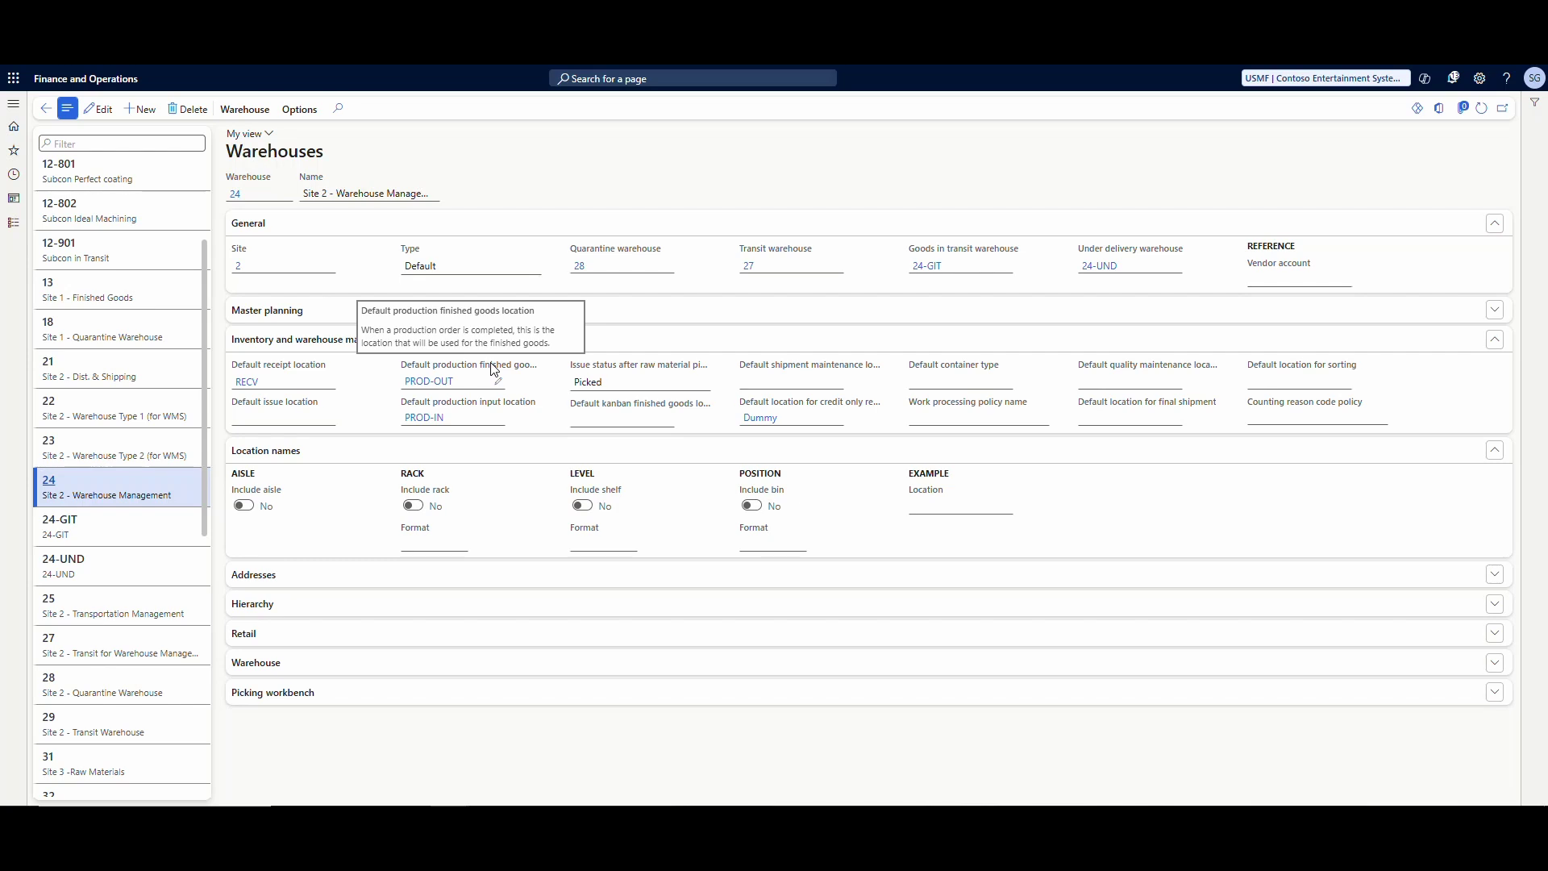
- Open warehouse 24's PROD-OUT location record to reach its license-plate-tracked PRODUCTION_LP profile
{"action": "left_click", "coordinate": [442, 381]}
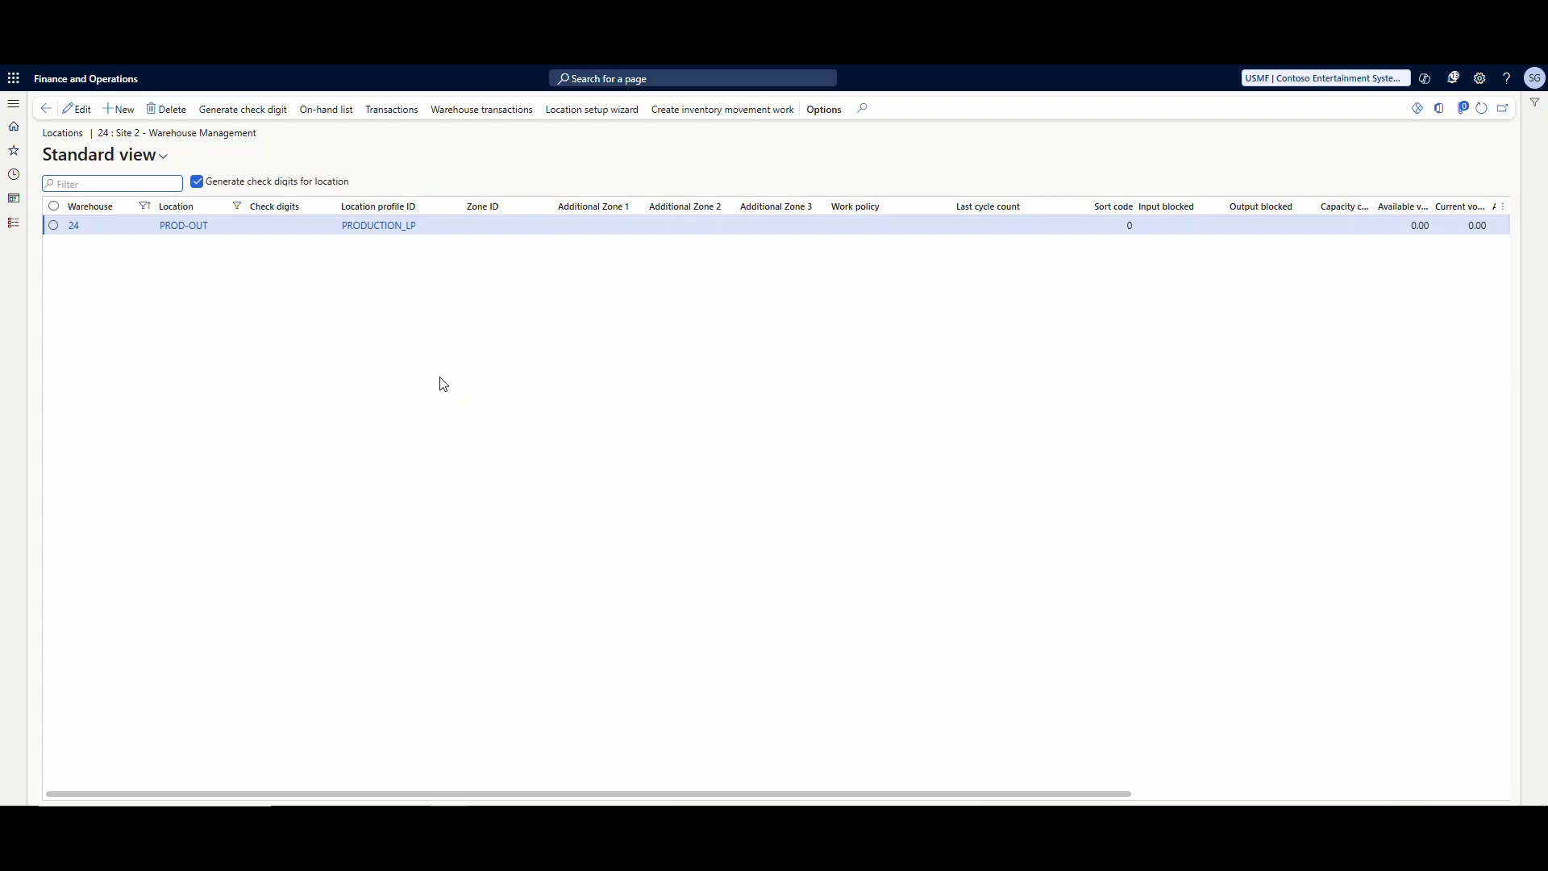
{"action": "left_click", "coordinate": [384, 229]}
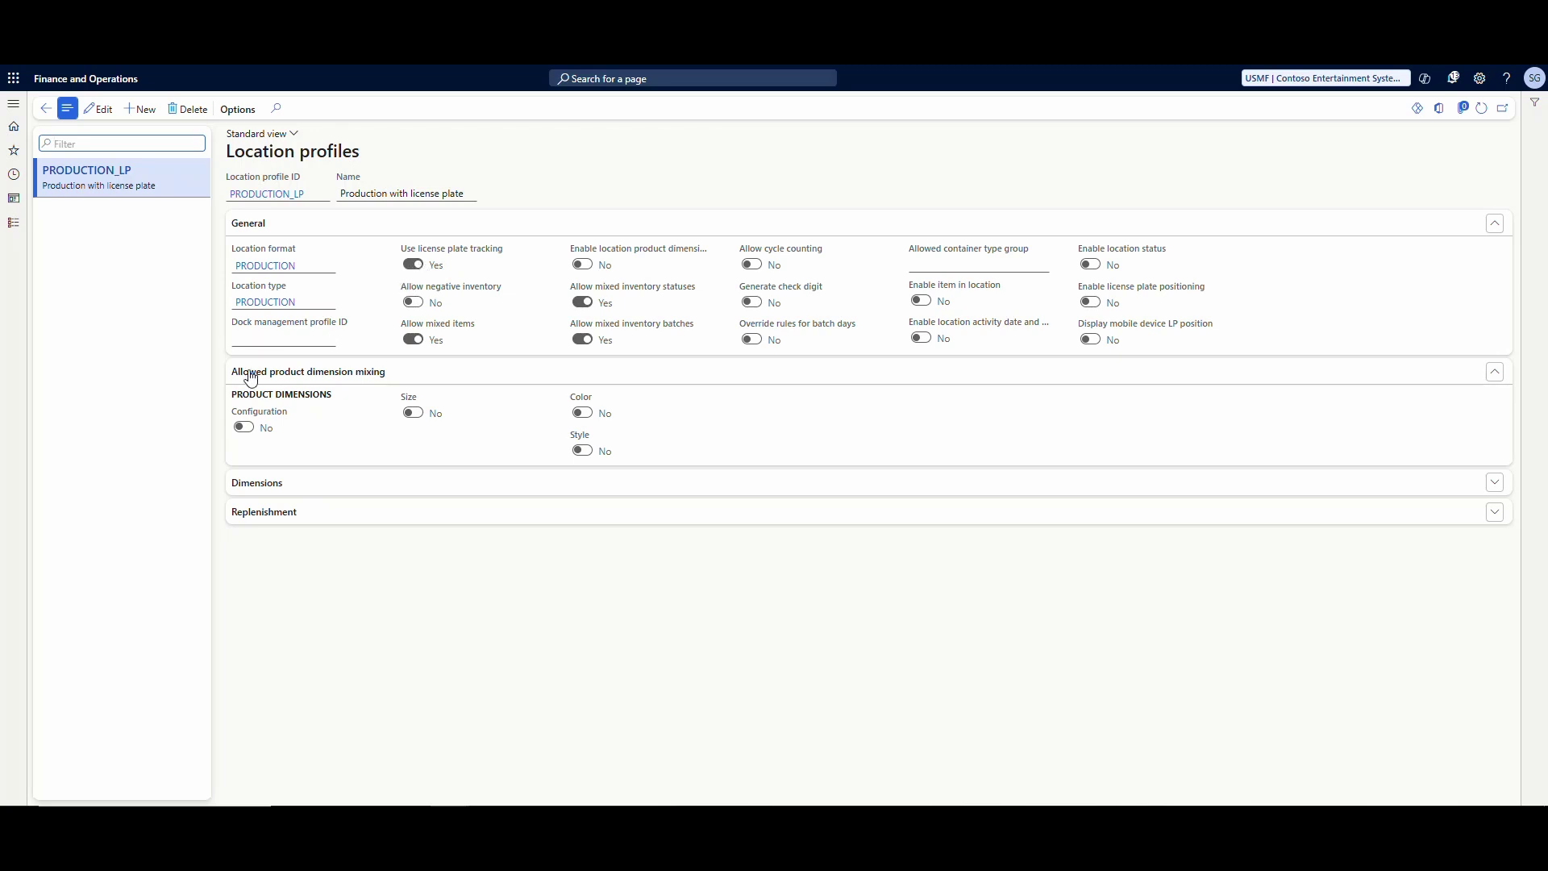
- Open Mobile device menu items and select Production put to see its BatchPutA and FG Putaway work classes
{"action": "left_click", "coordinate": [44, 111]}
{"action": "left_click", "coordinate": [10, 232]}
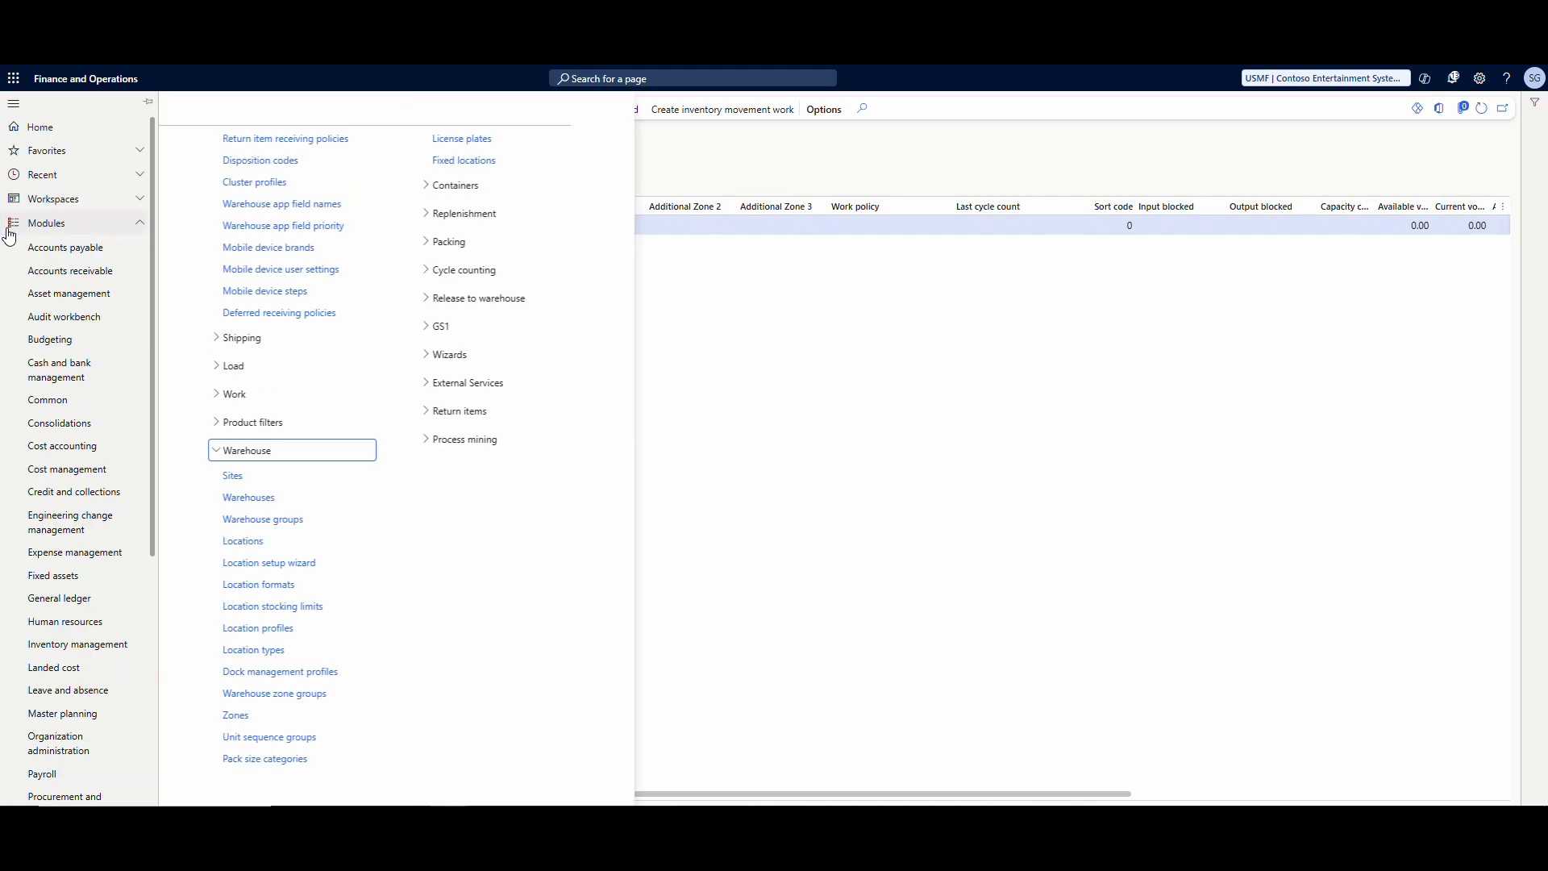
{"action": "left_click", "coordinate": [260, 777]}
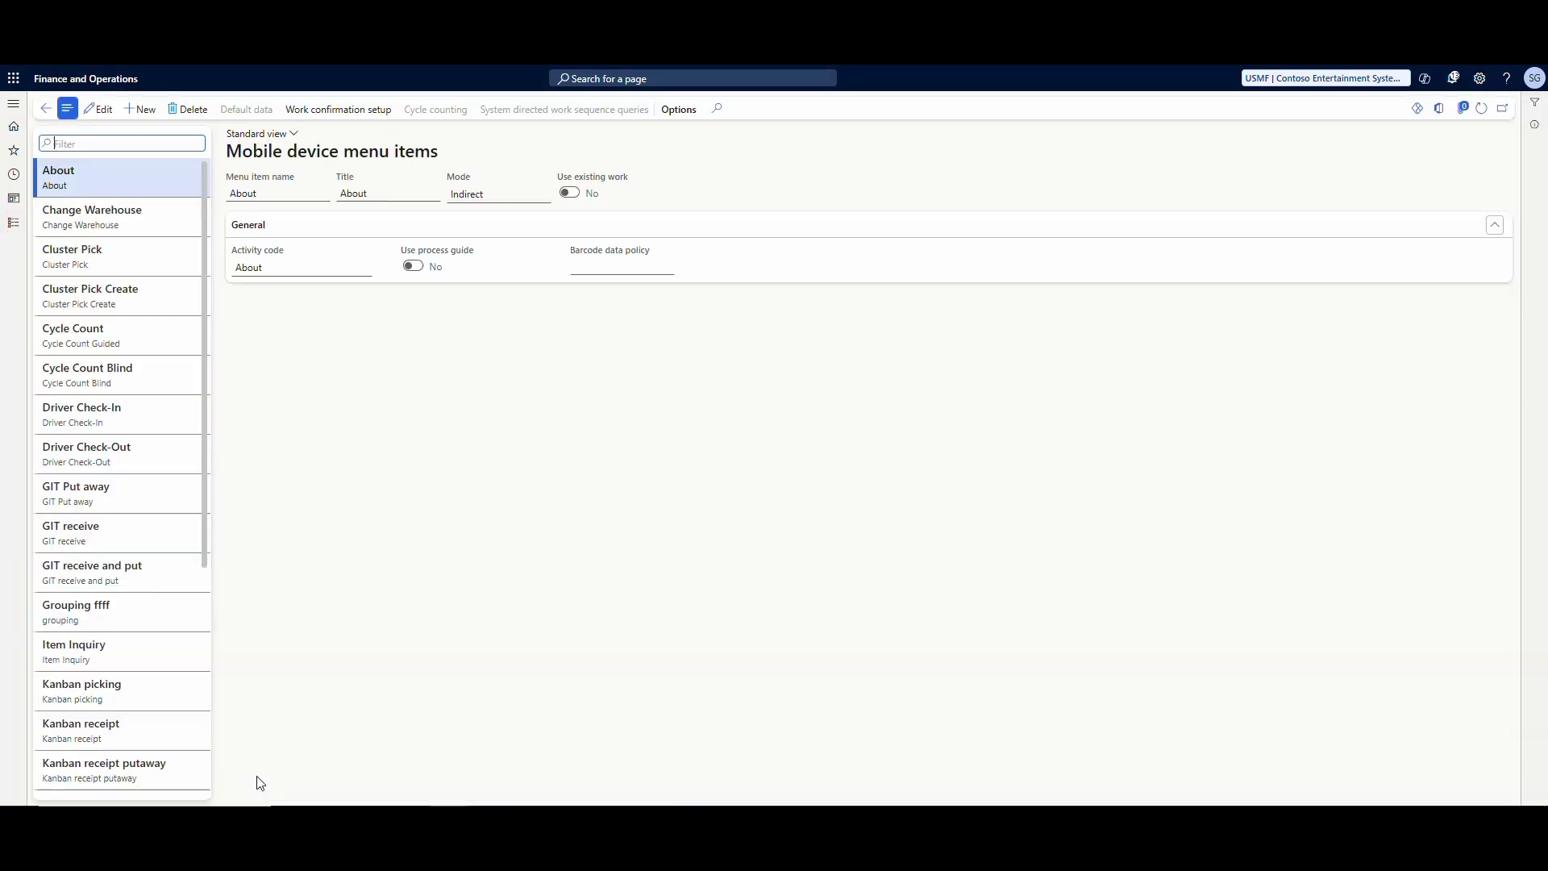
{"action": "scroll", "coordinate": [161, 458], "scroll_direction": "down", "scroll_amount": 10}
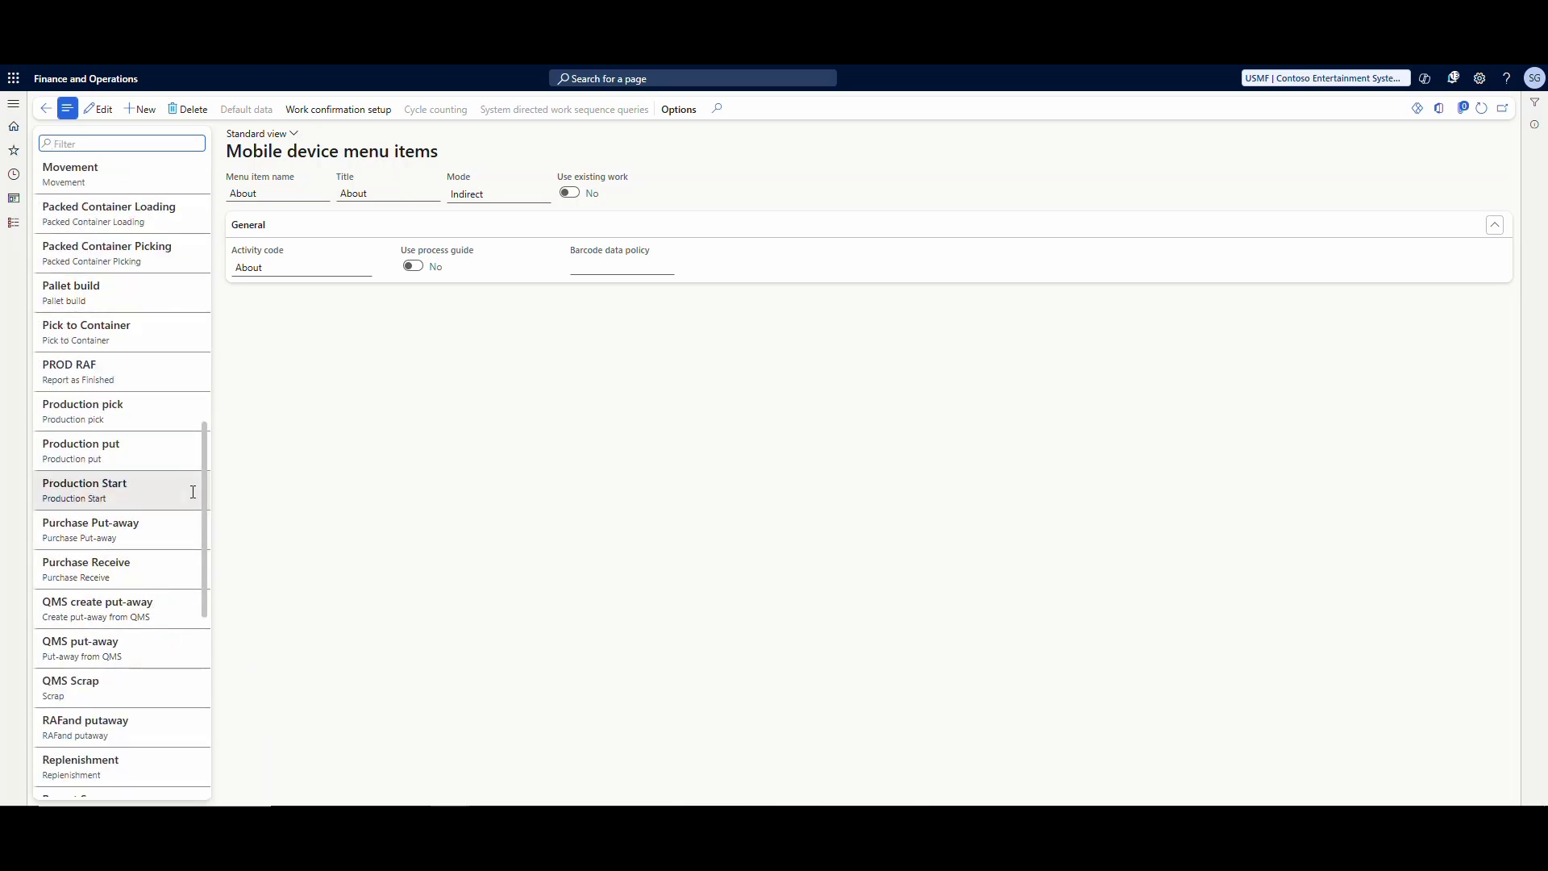
{"action": "left_click", "coordinate": [168, 453]}
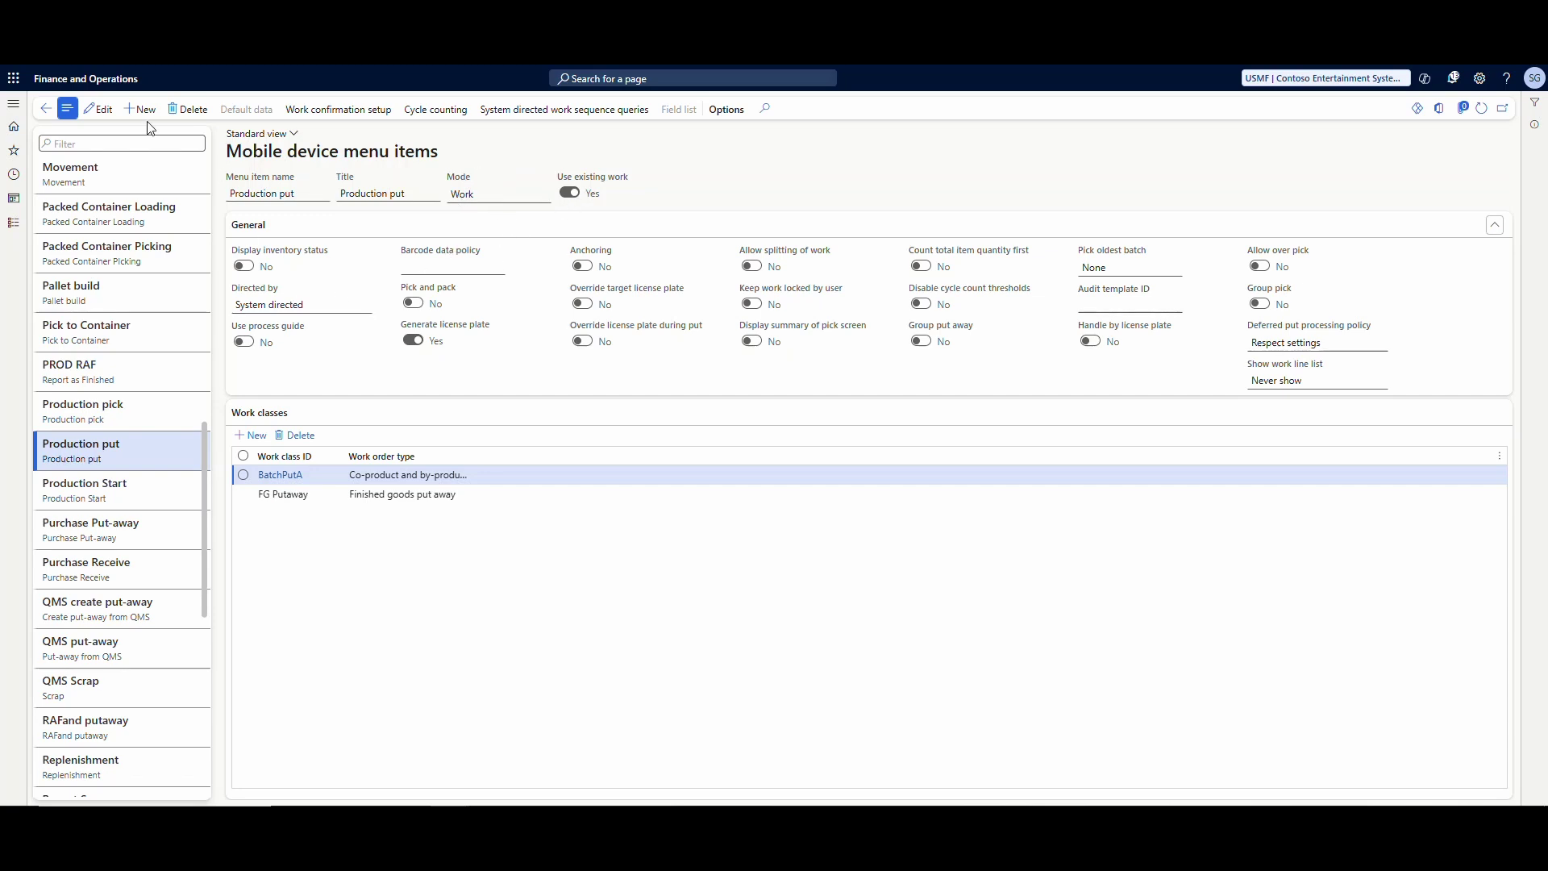
- Put Production put into edit mode and keep Directed by set to System directed
{"action": "left_click", "coordinate": [102, 112]}
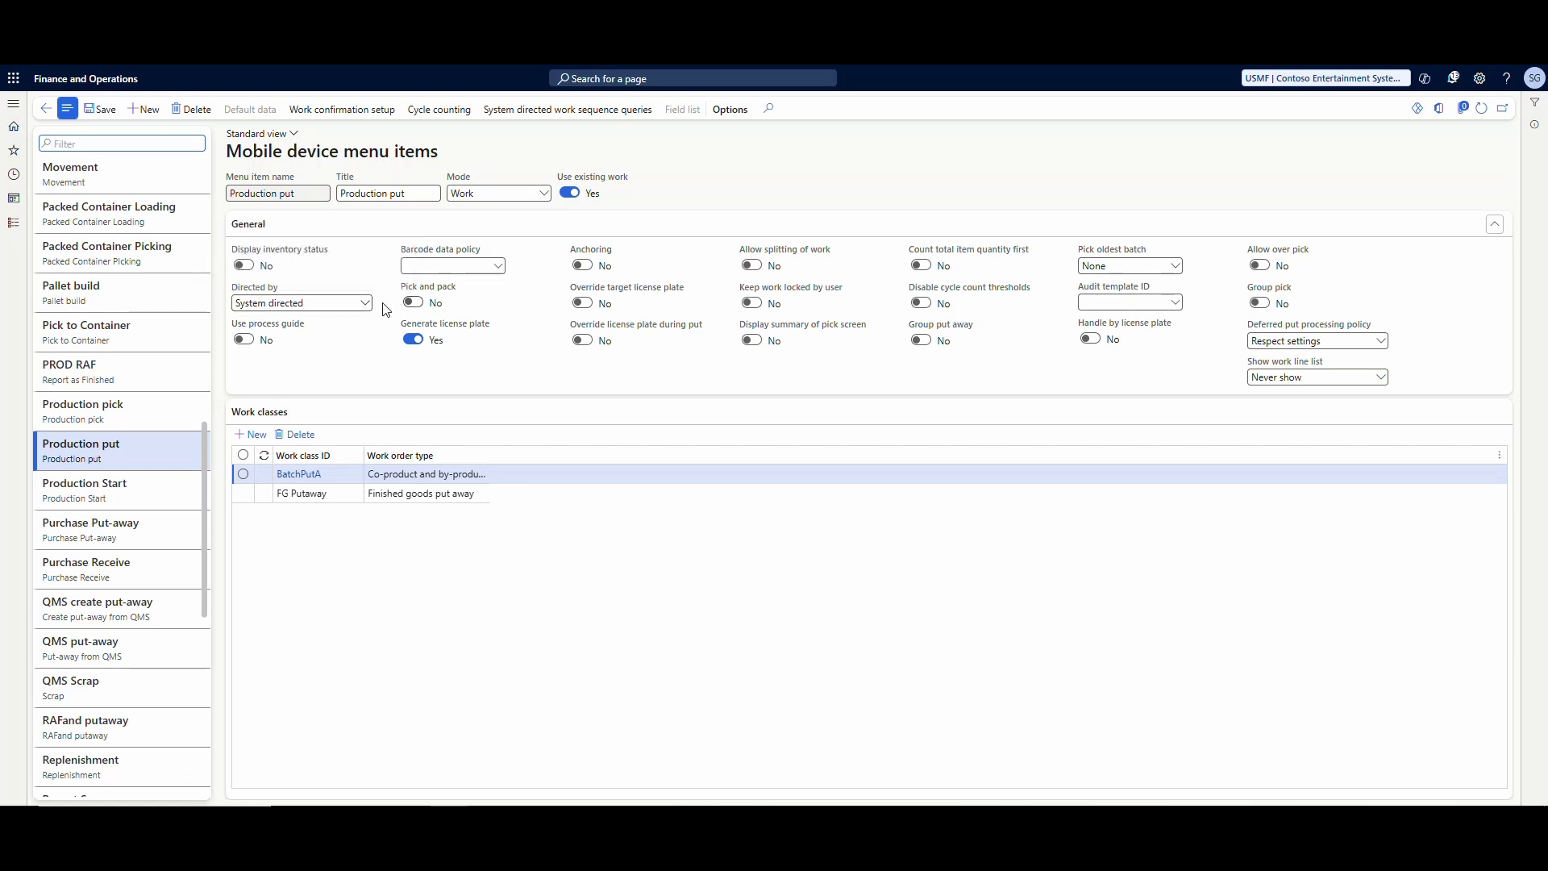
{"action": "left_click", "coordinate": [368, 305]}
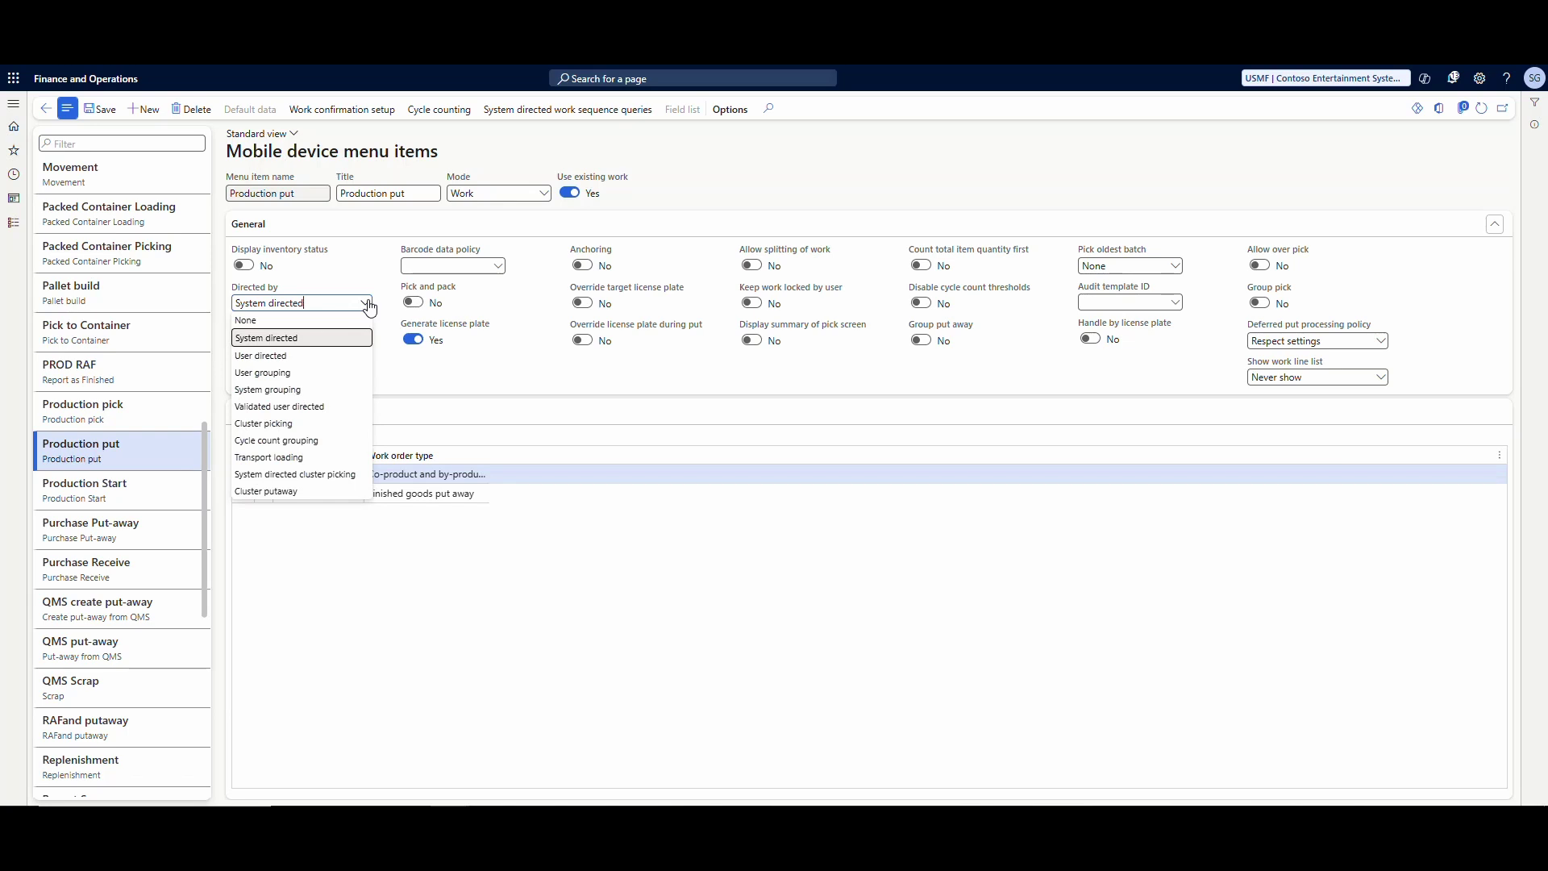
{"action": "left_click", "coordinate": [367, 305]}
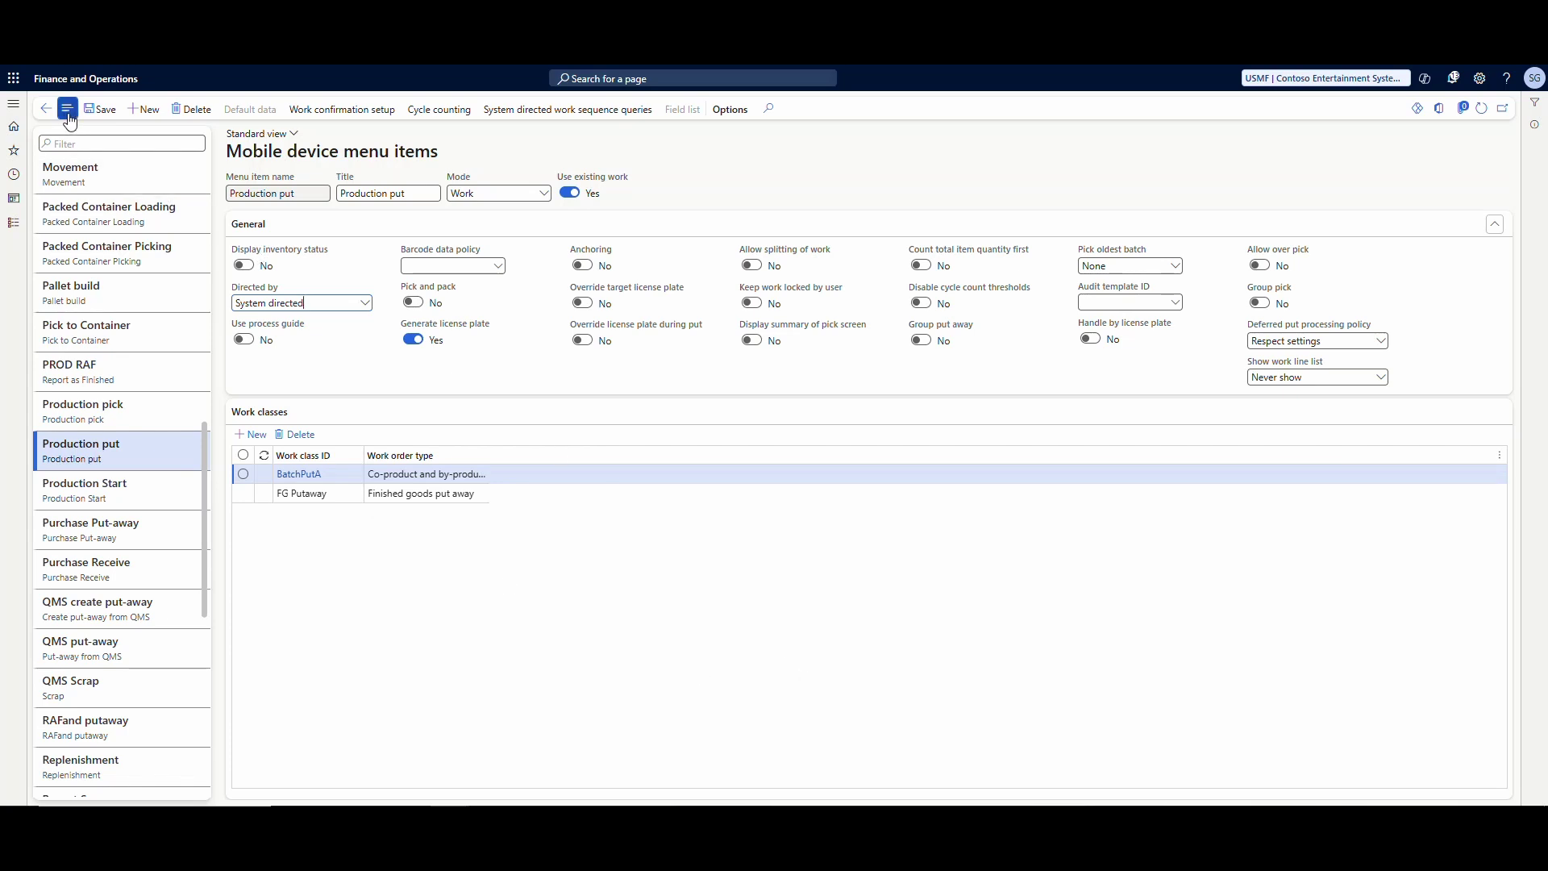
{"action": "scroll", "coordinate": [129, 379], "scroll_direction": "down", "scroll_amount": 3}
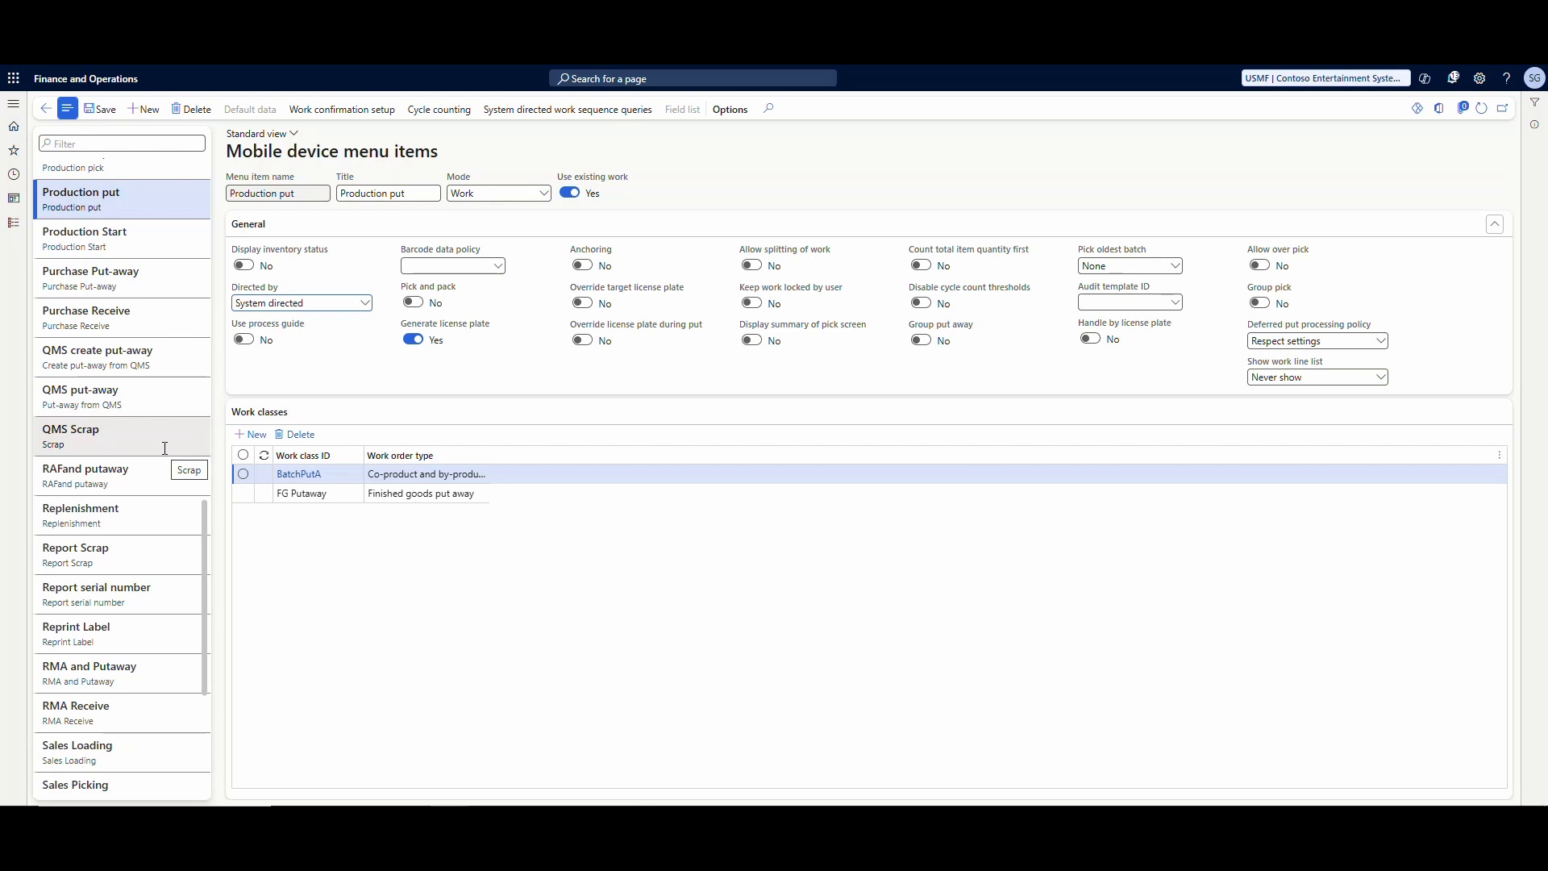
{"action": "scroll", "coordinate": [145, 665], "scroll_direction": "down", "scroll_amount": 3}
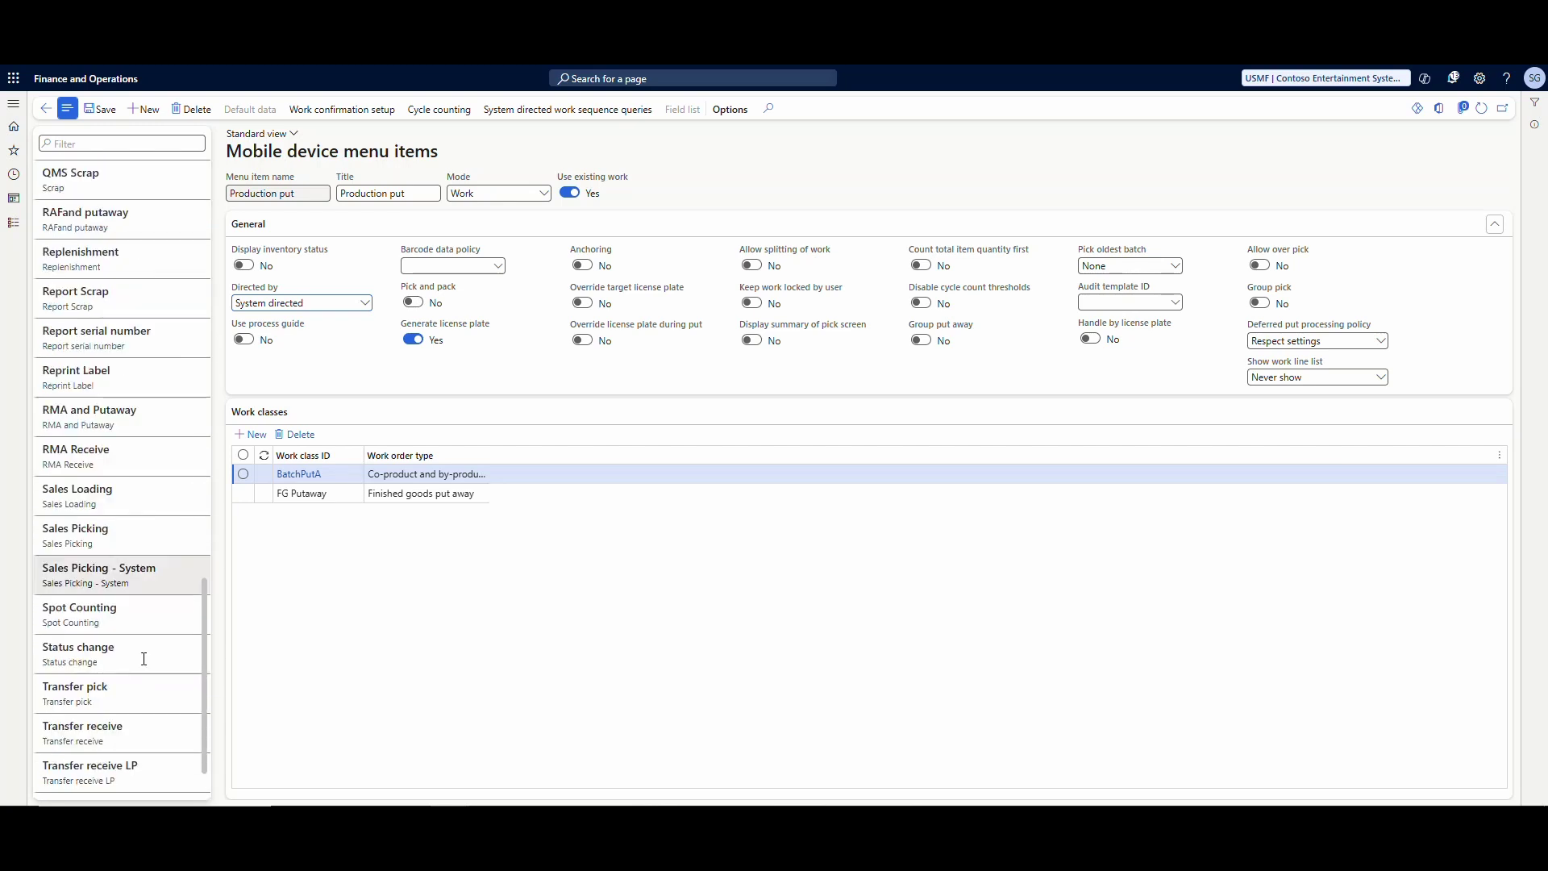
{"action": "scroll", "coordinate": [145, 659], "scroll_direction": "up", "scroll_amount": 2}
- Select RAFand putaway, keep Report as finished and put away, and discard an accidental new record
{"action": "left_click", "coordinate": [131, 365]}
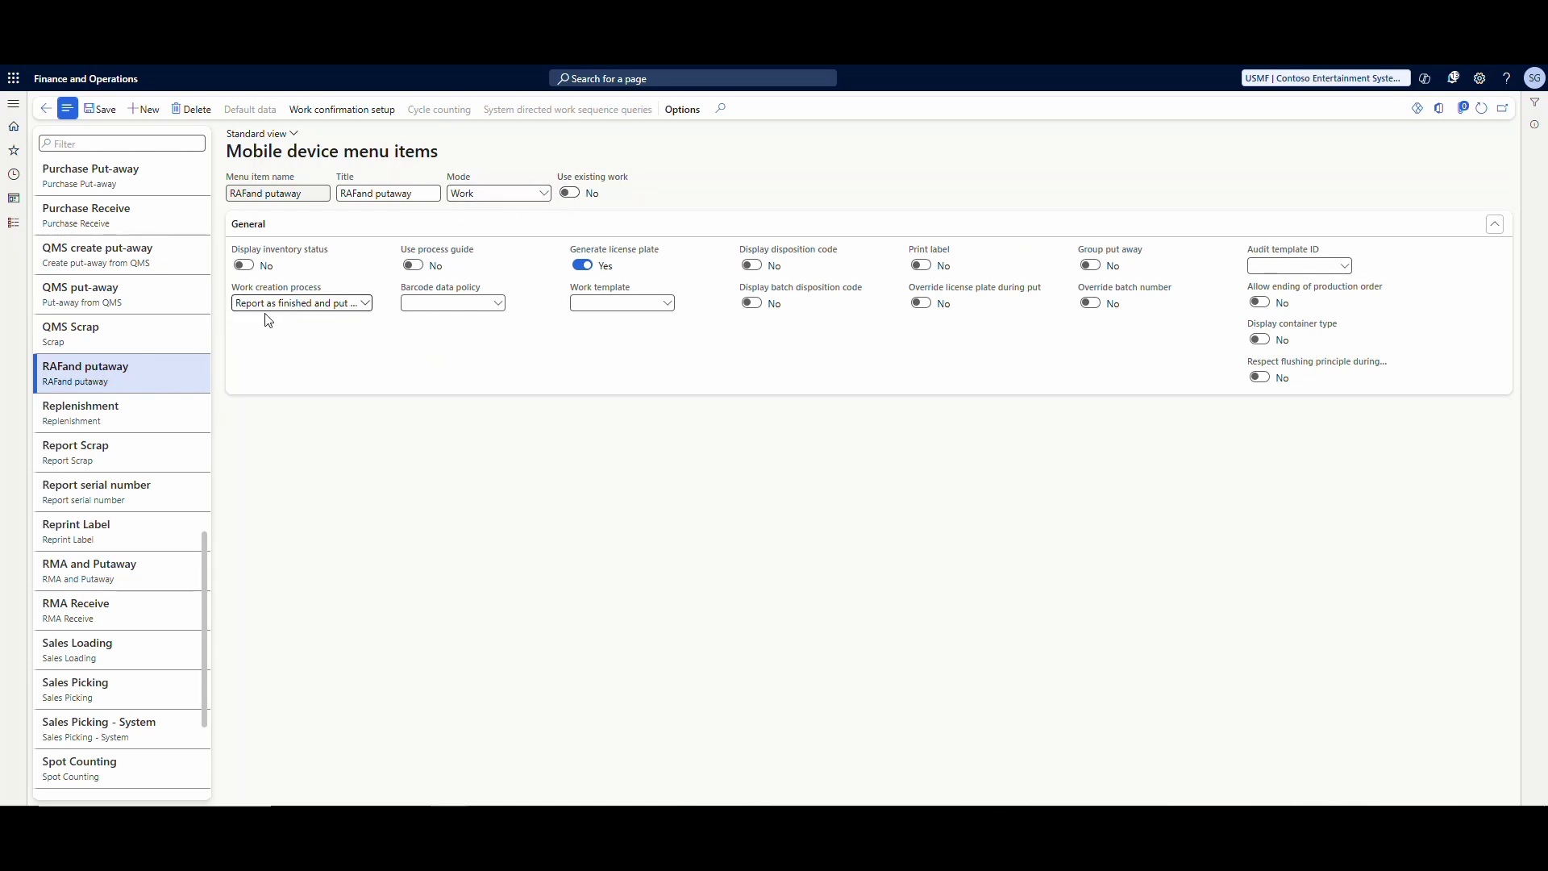
{"action": "left_click", "coordinate": [363, 307]}
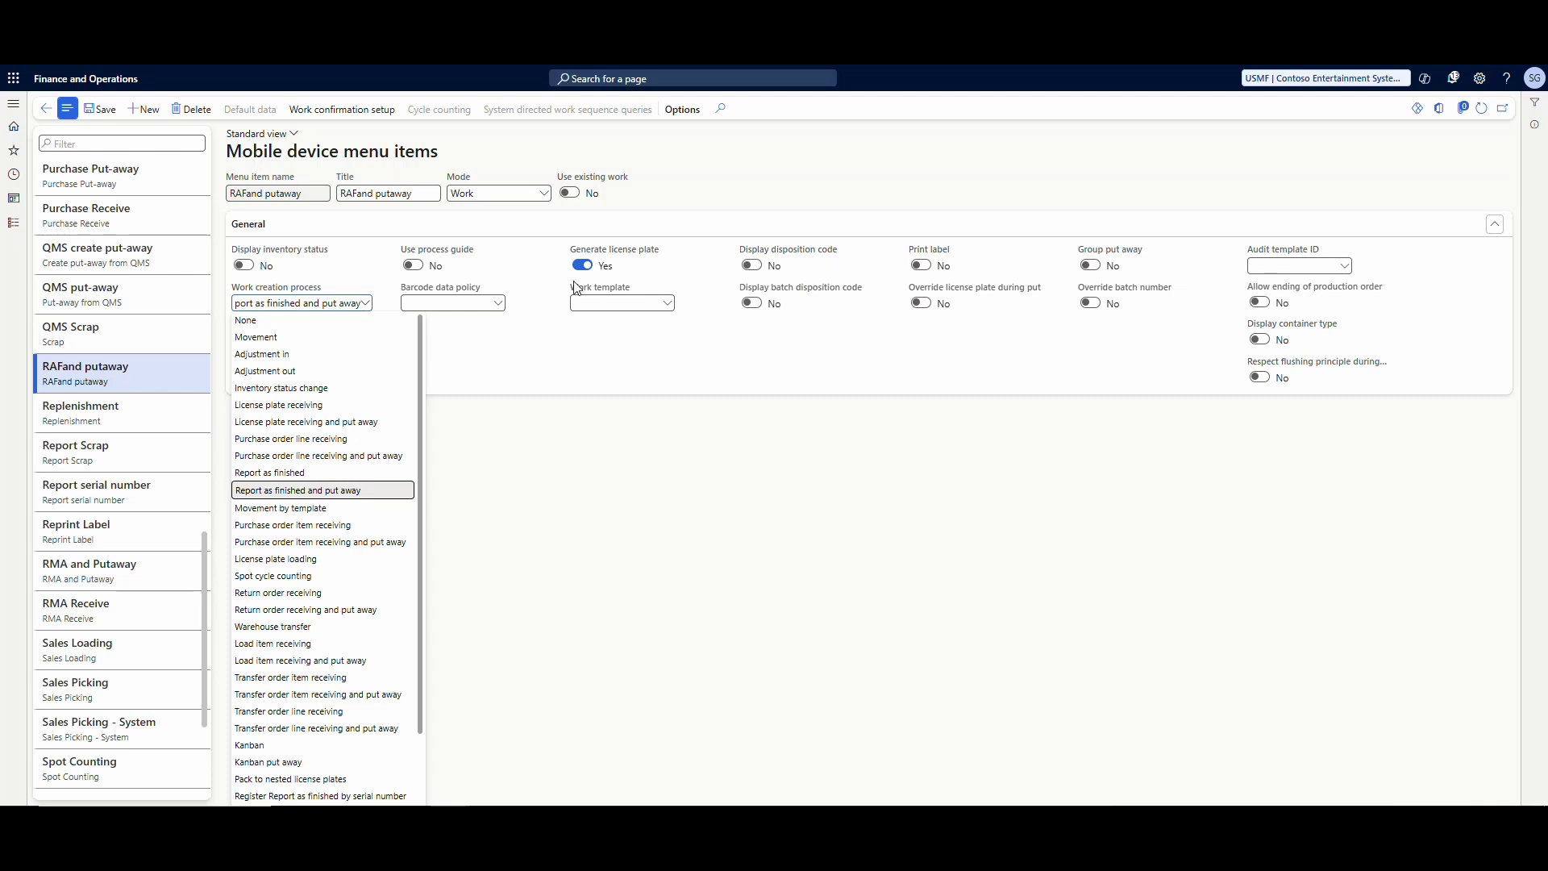
{"action": "left_click", "coordinate": [646, 359]}
{"action": "left_click", "coordinate": [146, 109]}
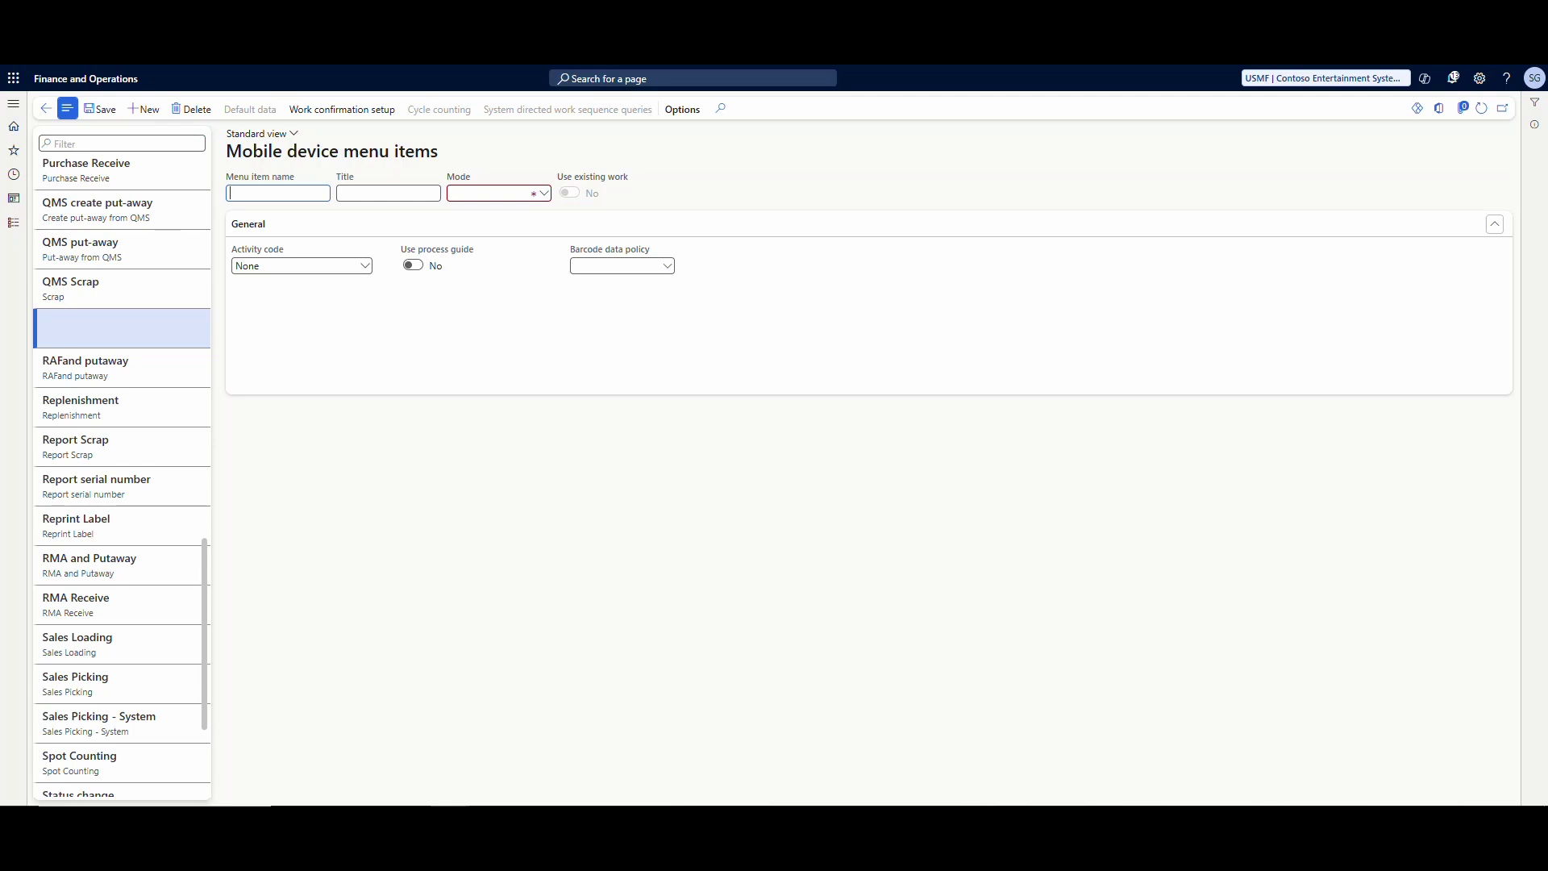
{"action": "left_click", "coordinate": [192, 109]}
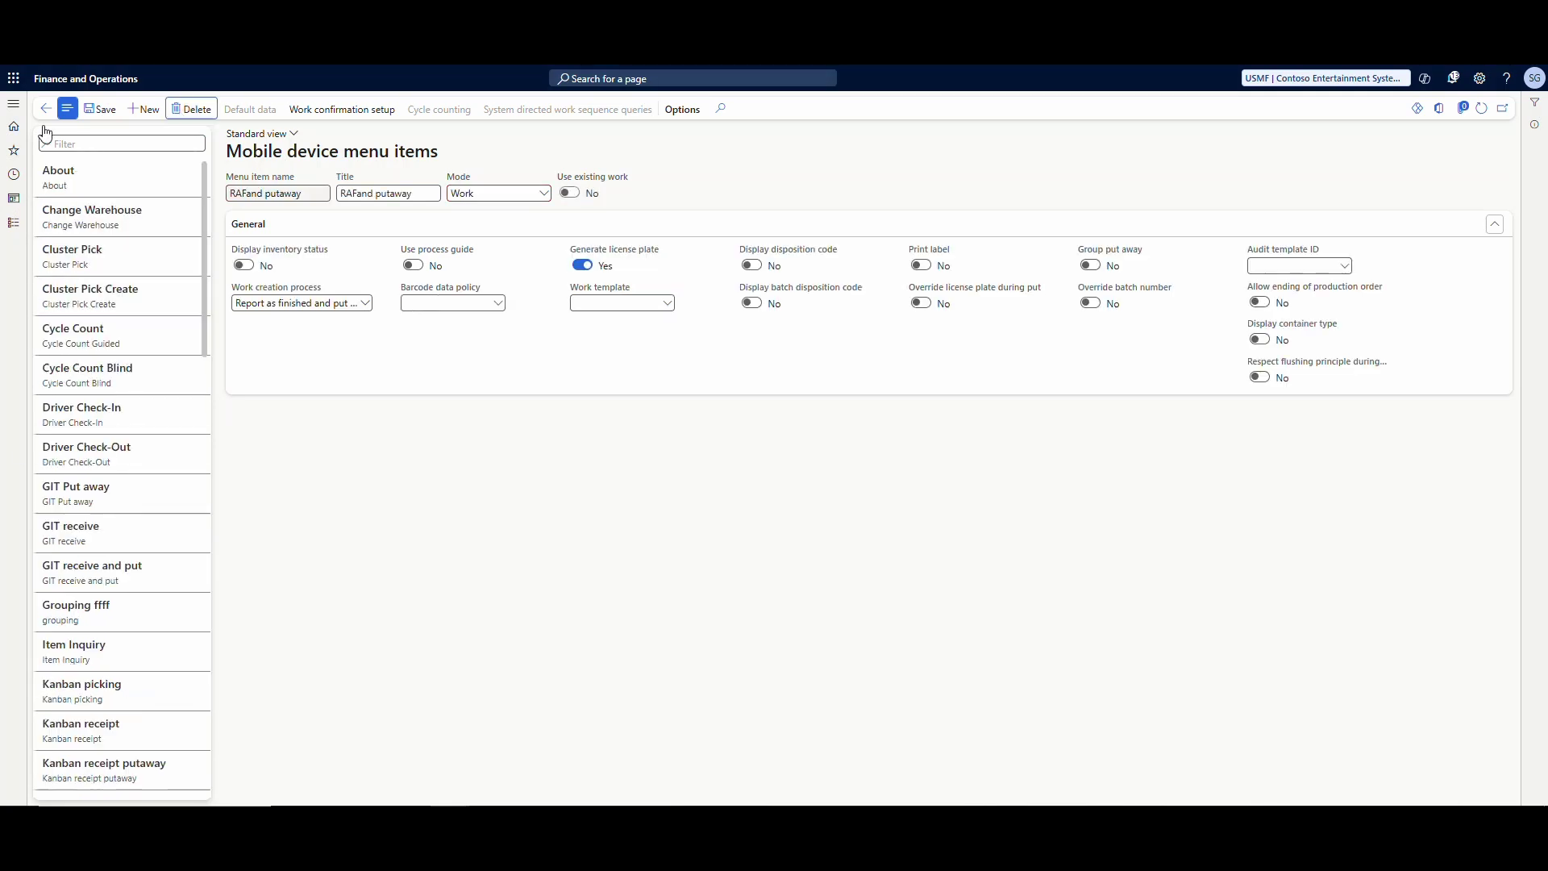
- Open All production orders, select P000220 and show its warehouse actions
{"action": "left_click", "coordinate": [8, 229]}
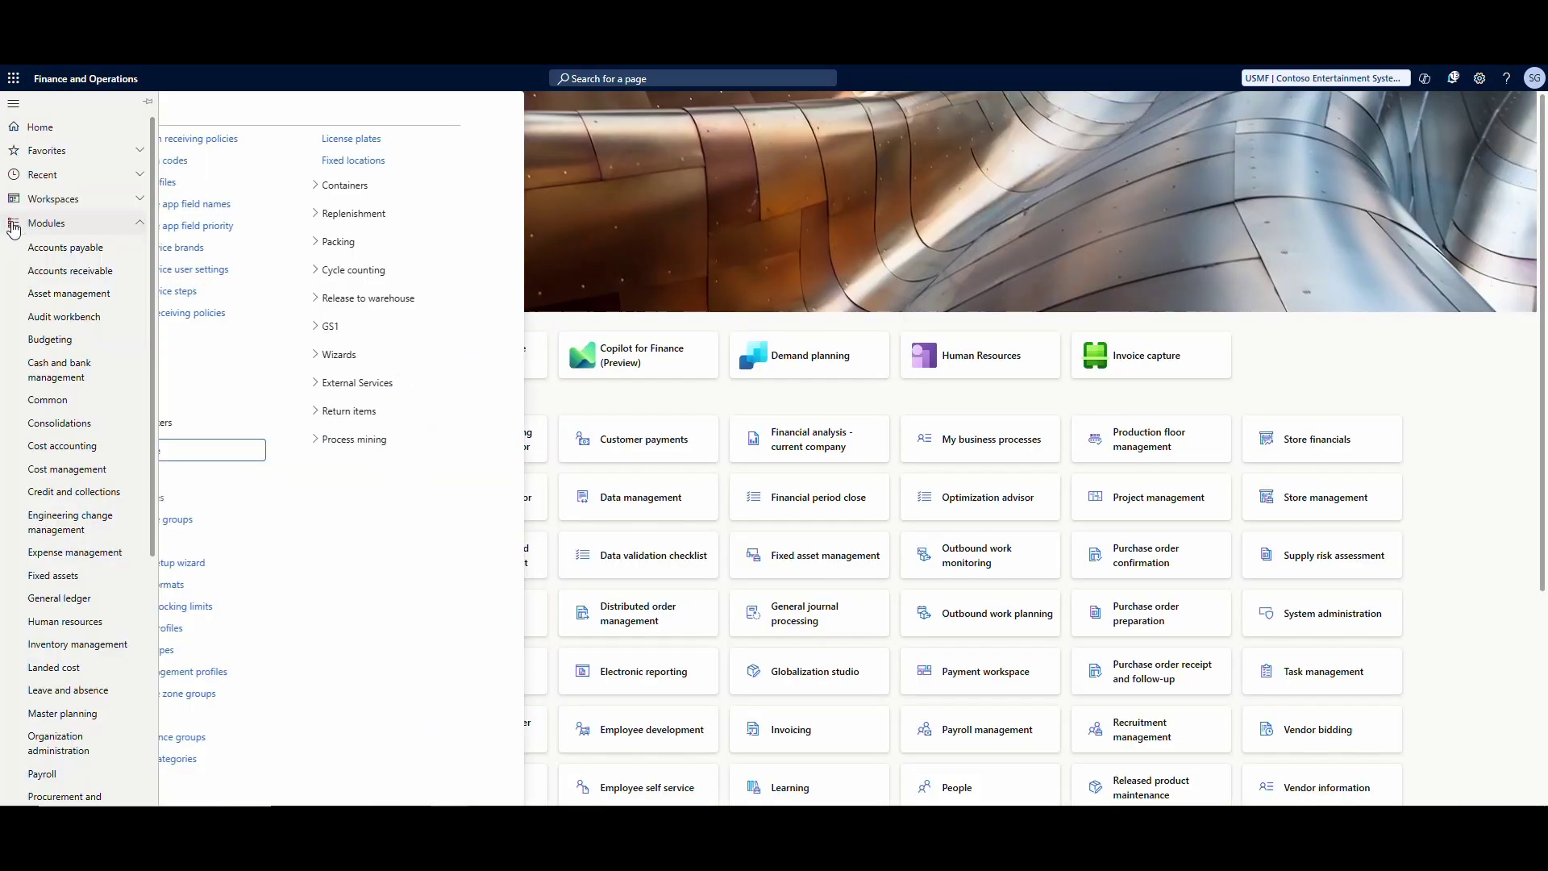
{"action": "scroll", "coordinate": [69, 425], "scroll_direction": "down", "scroll_amount": 5}
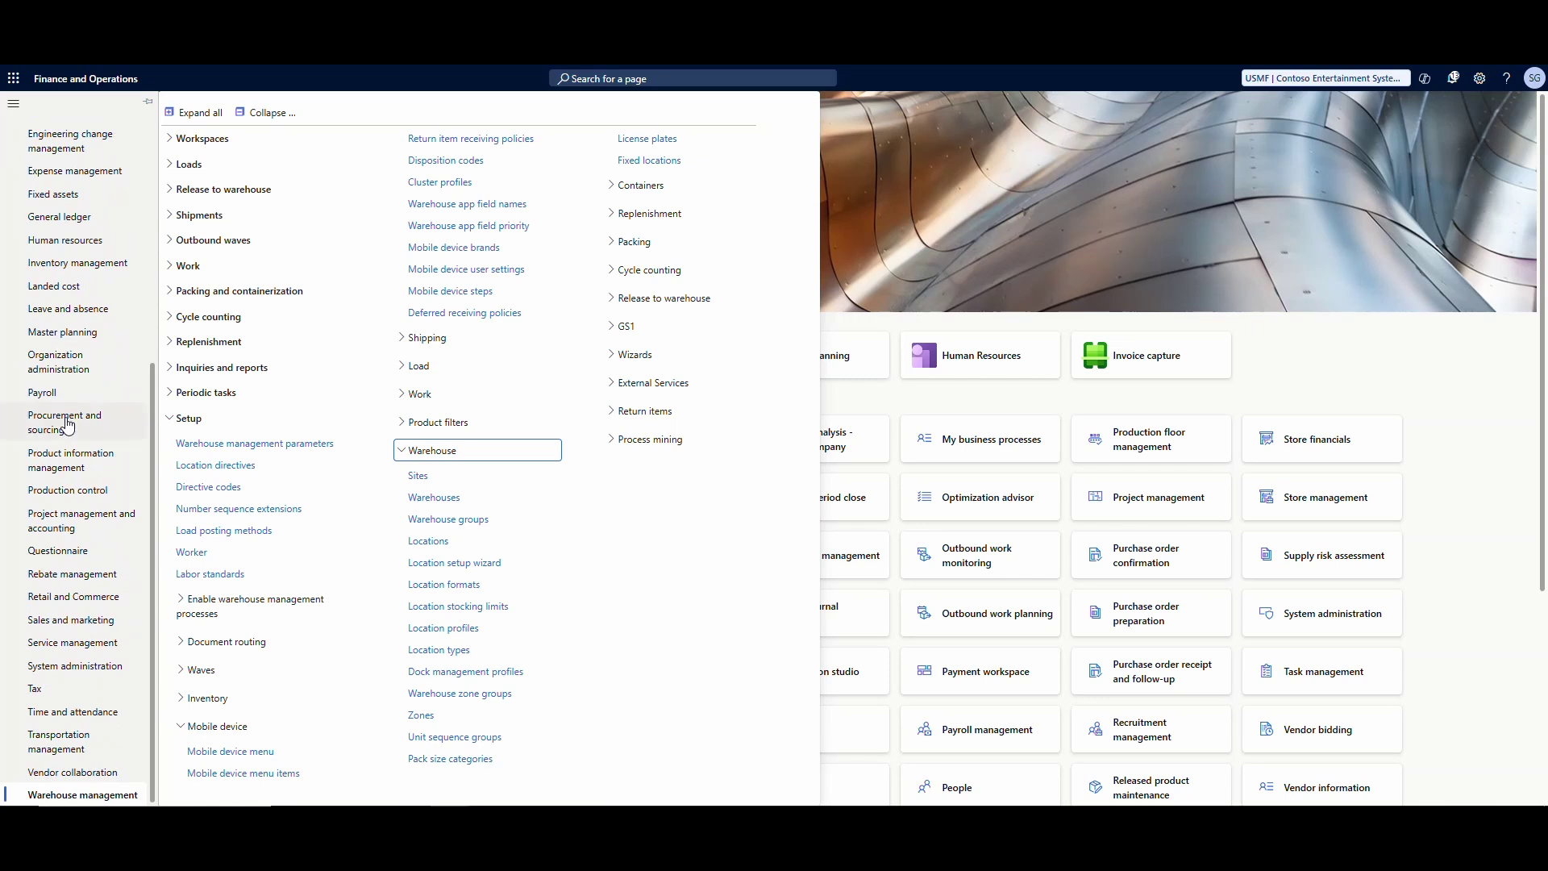
{"action": "left_click", "coordinate": [73, 492]}
{"action": "key", "text": "Escape"}
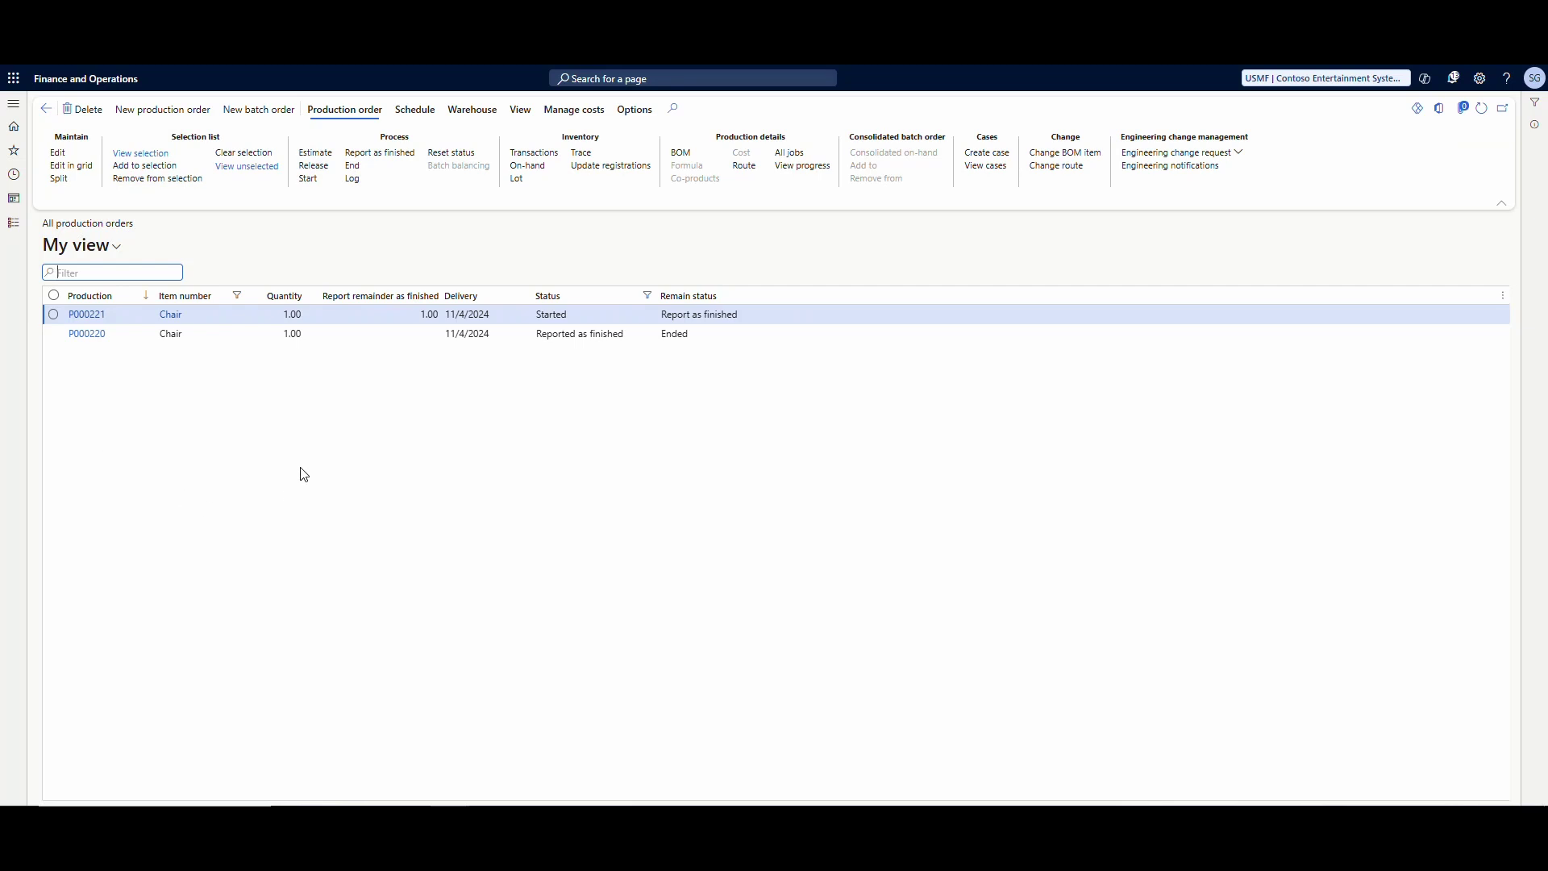
{"action": "left_click", "coordinate": [334, 335]}
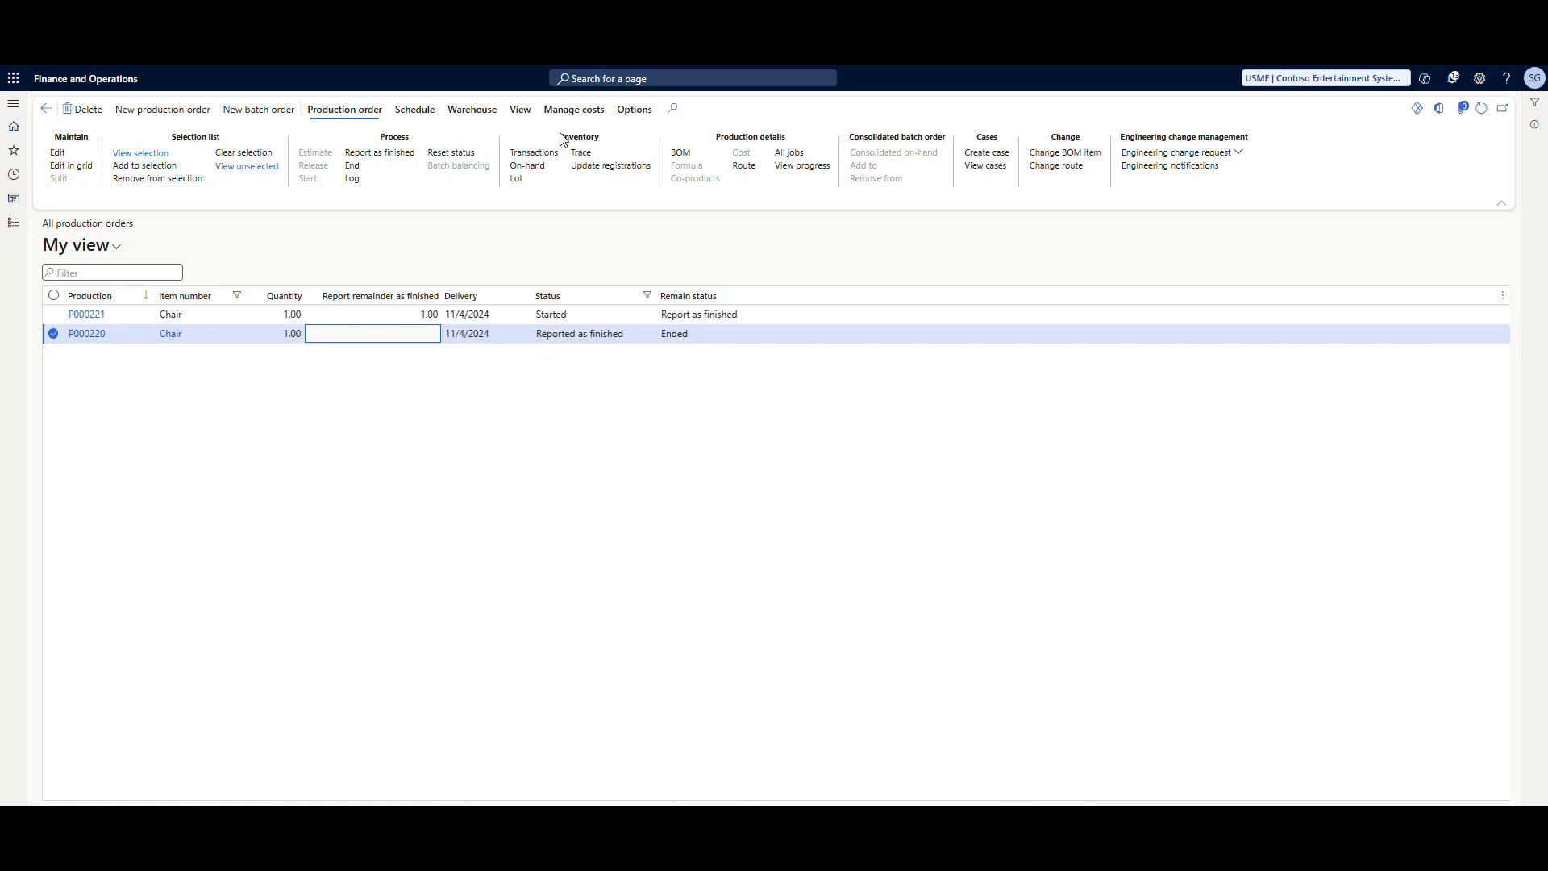
{"action": "left_click", "coordinate": [473, 110]}
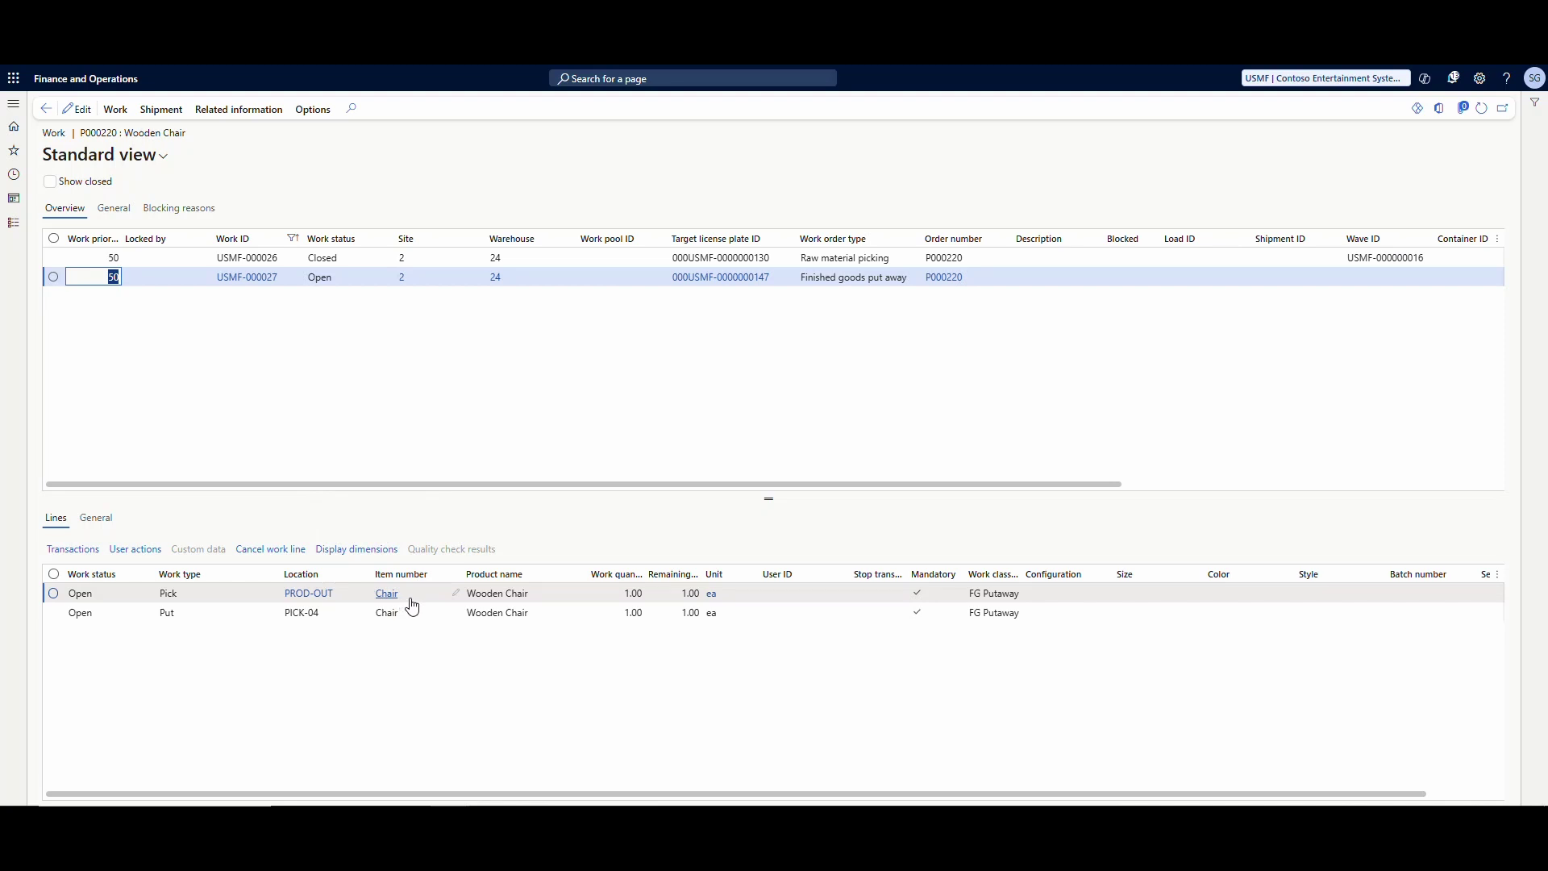
- Switch to the mobile app window showing Production put and RAFand putaway
{"action": "mouse_move", "coordinate": [413, 606]}
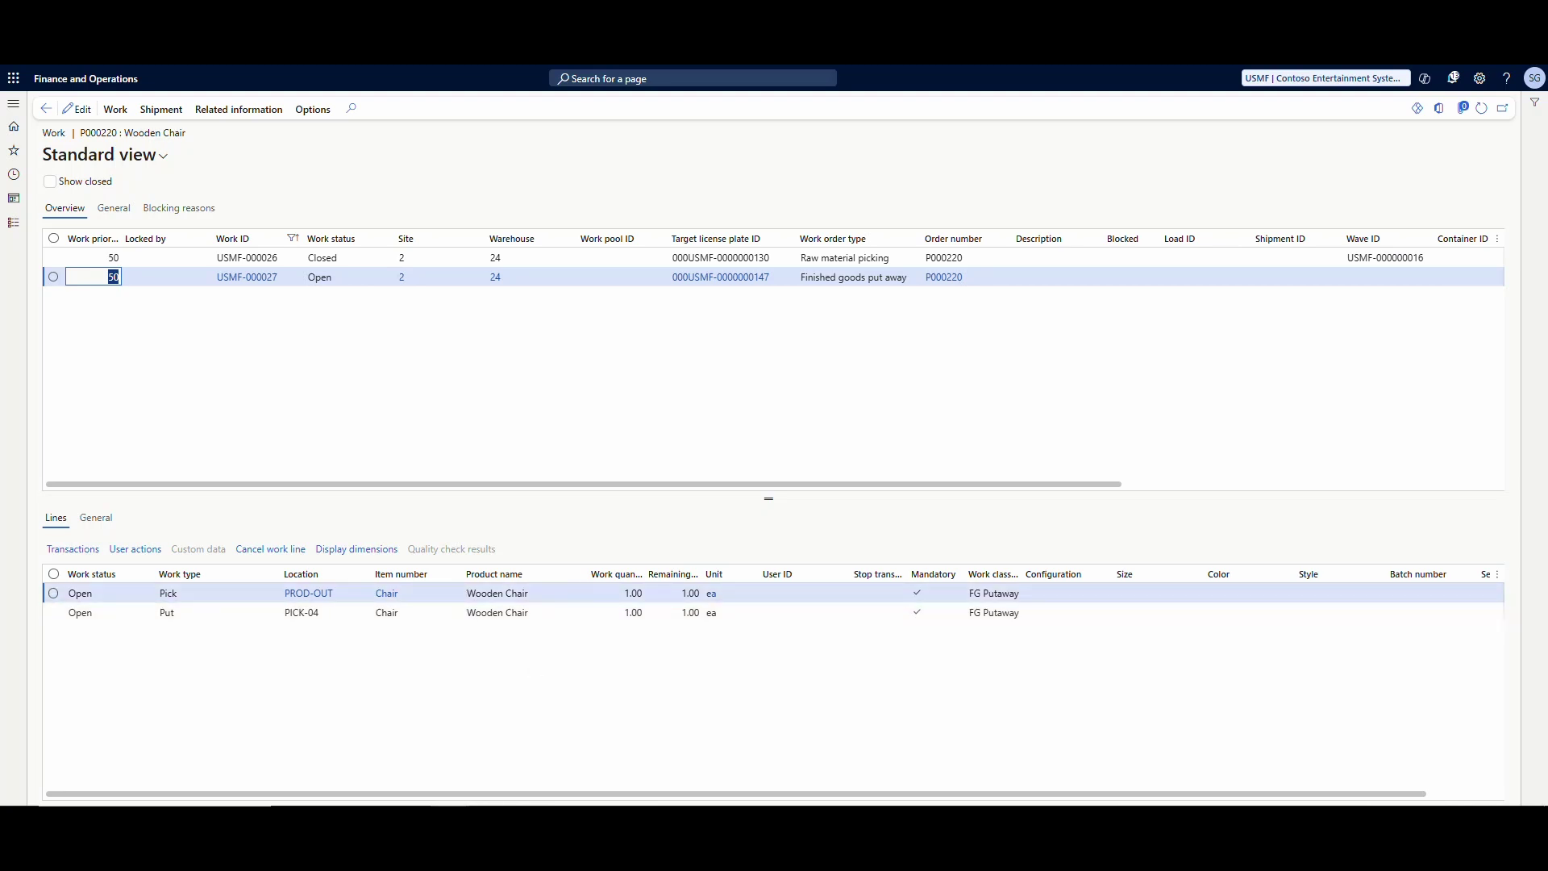
{"action": "key", "text": "alt+Tab"}
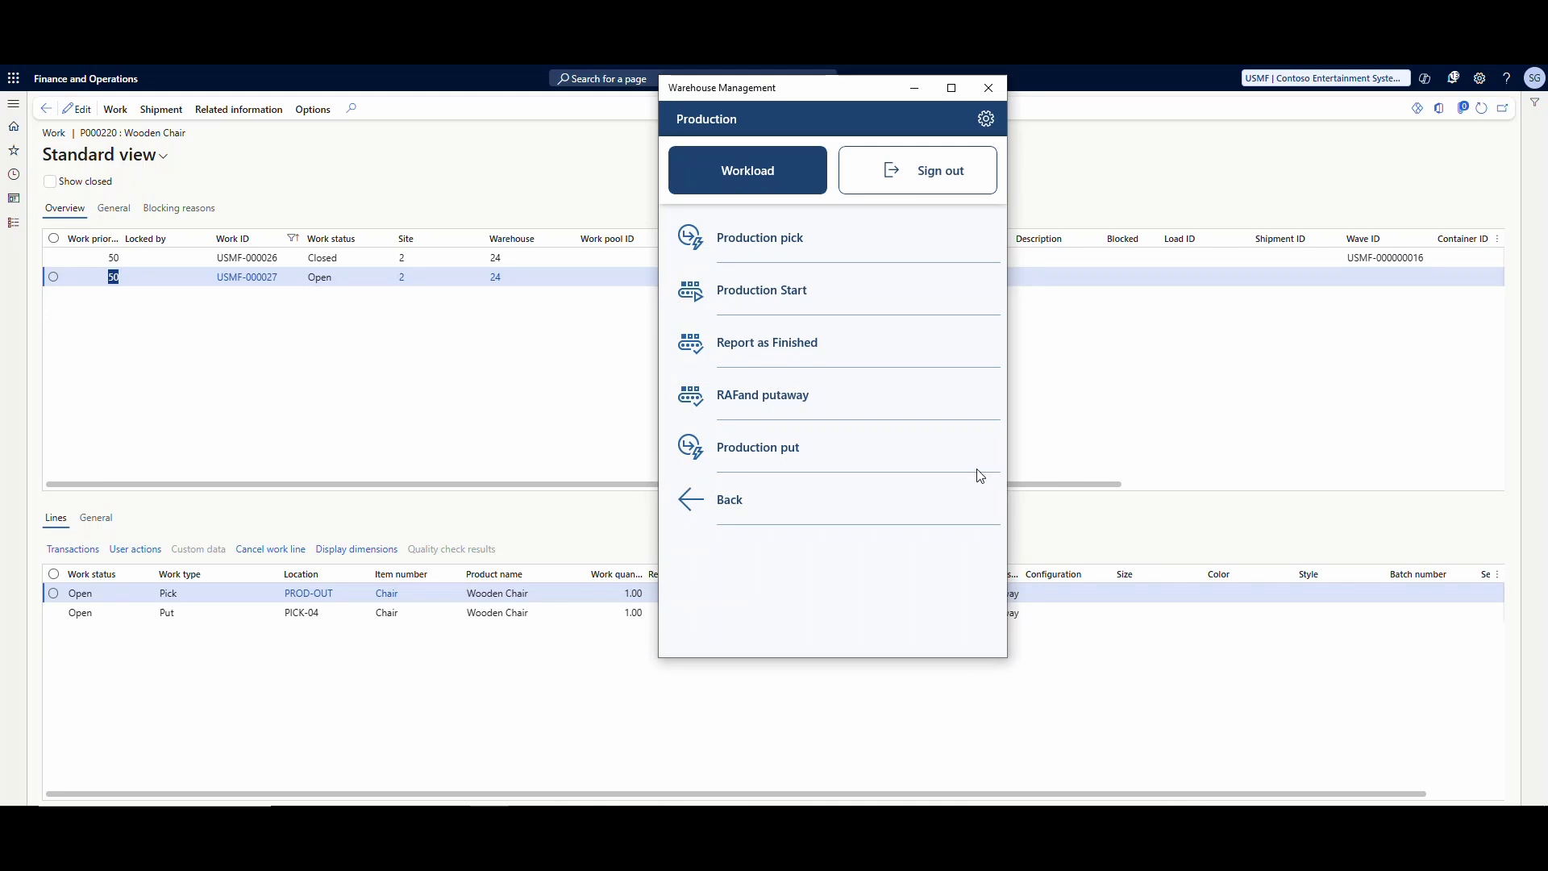
- Run Production put, confirming the chair's pick from PROD-OUT and delivery to PICK-04
{"action": "left_click", "coordinate": [735, 454]}
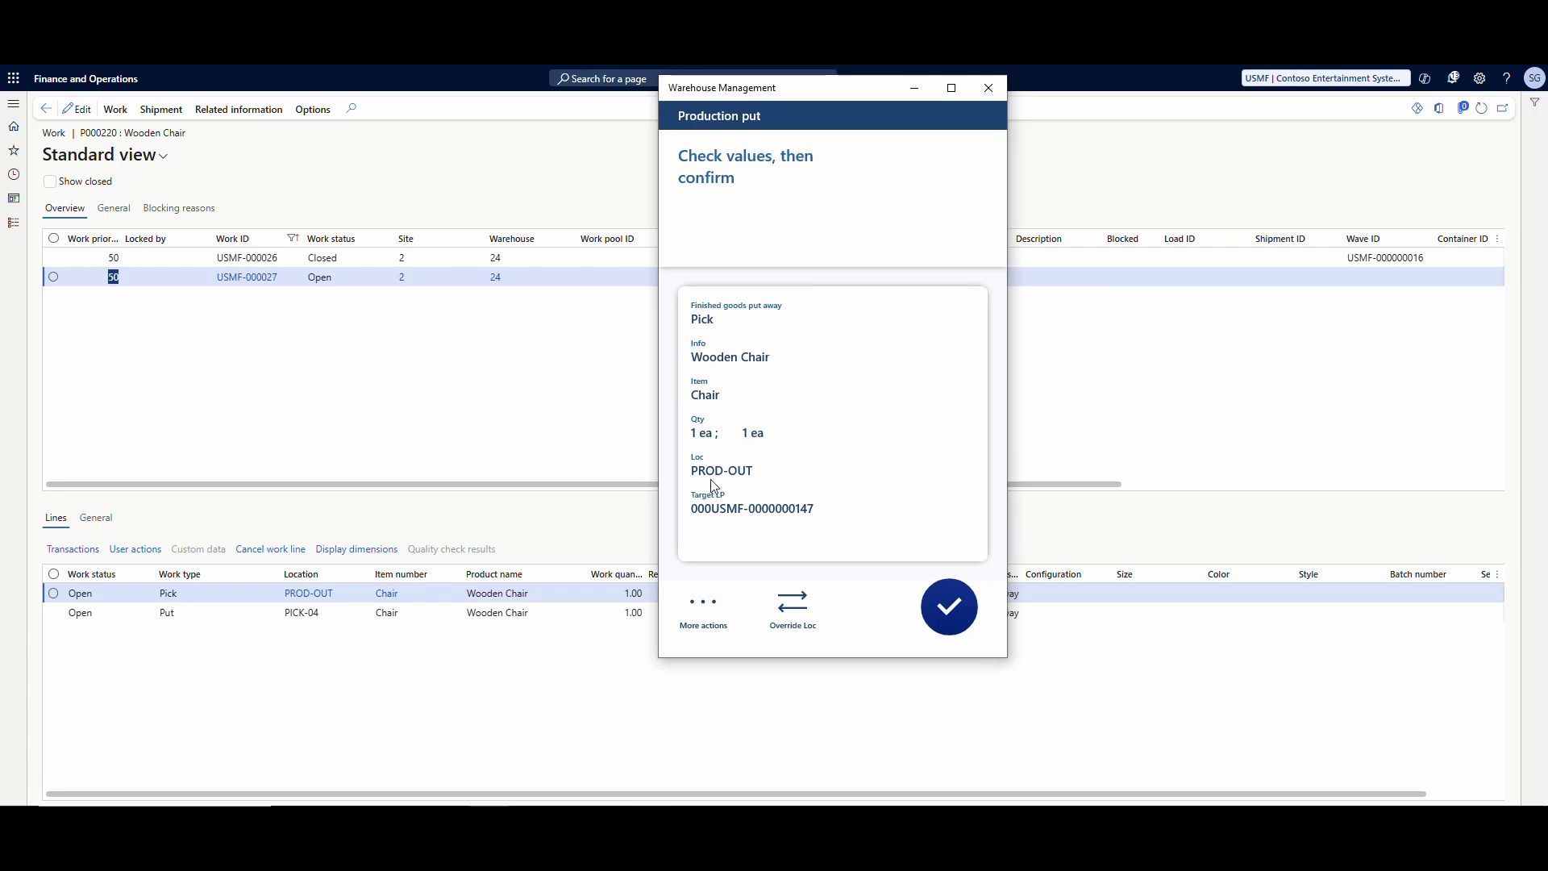
{"action": "left_click", "coordinate": [948, 611]}
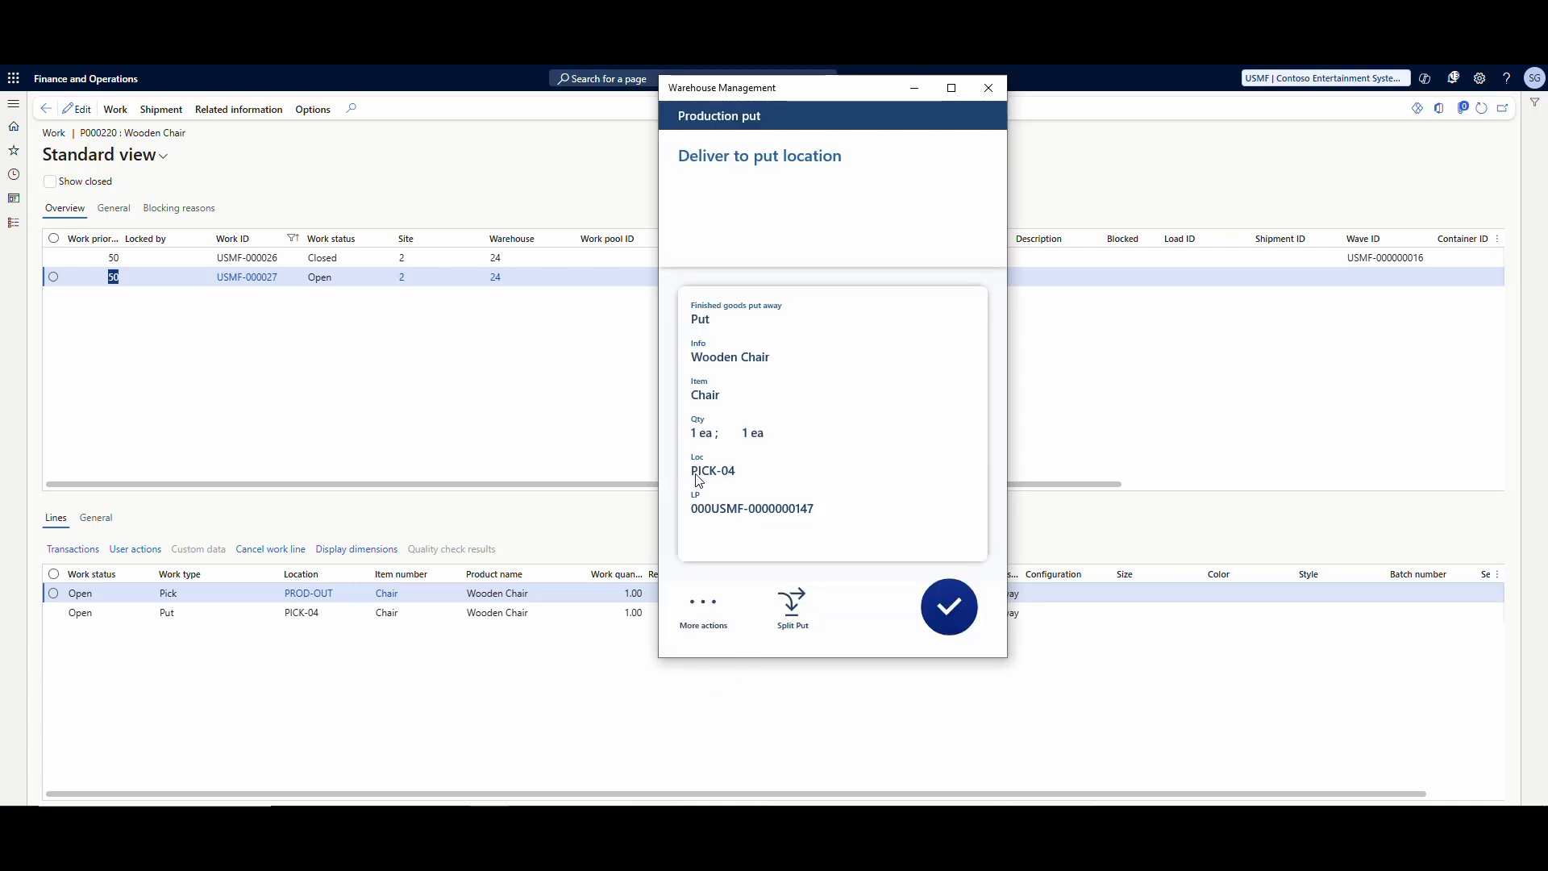
{"action": "left_click", "coordinate": [946, 614]}
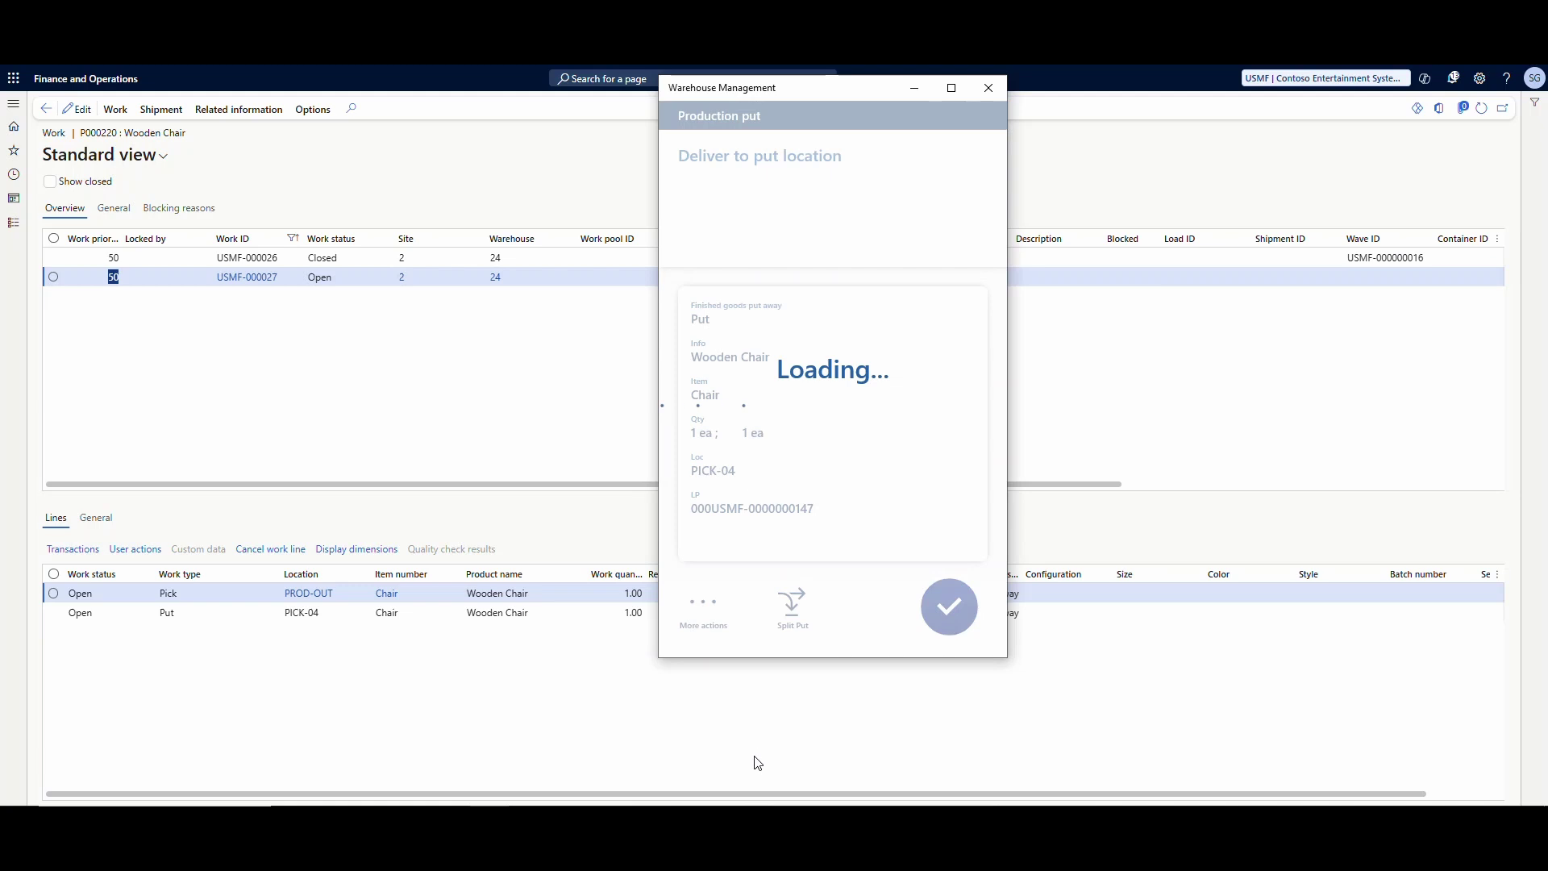
- Refresh the work details in the browser and return to the production orders list
{"action": "left_click", "coordinate": [498, 518]}
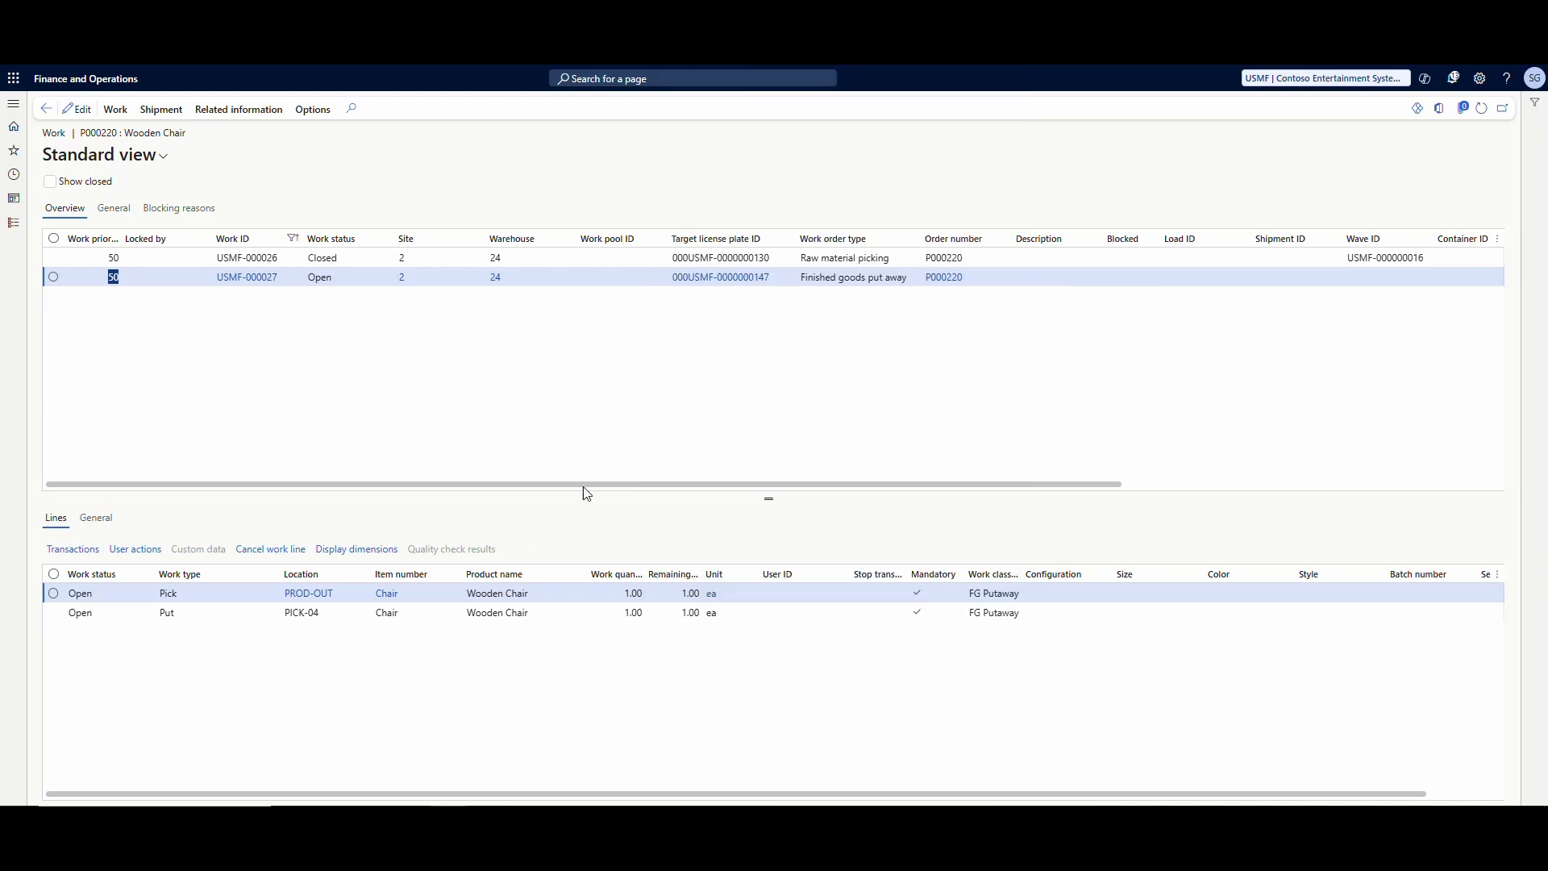
{"action": "left_click", "coordinate": [1482, 107]}
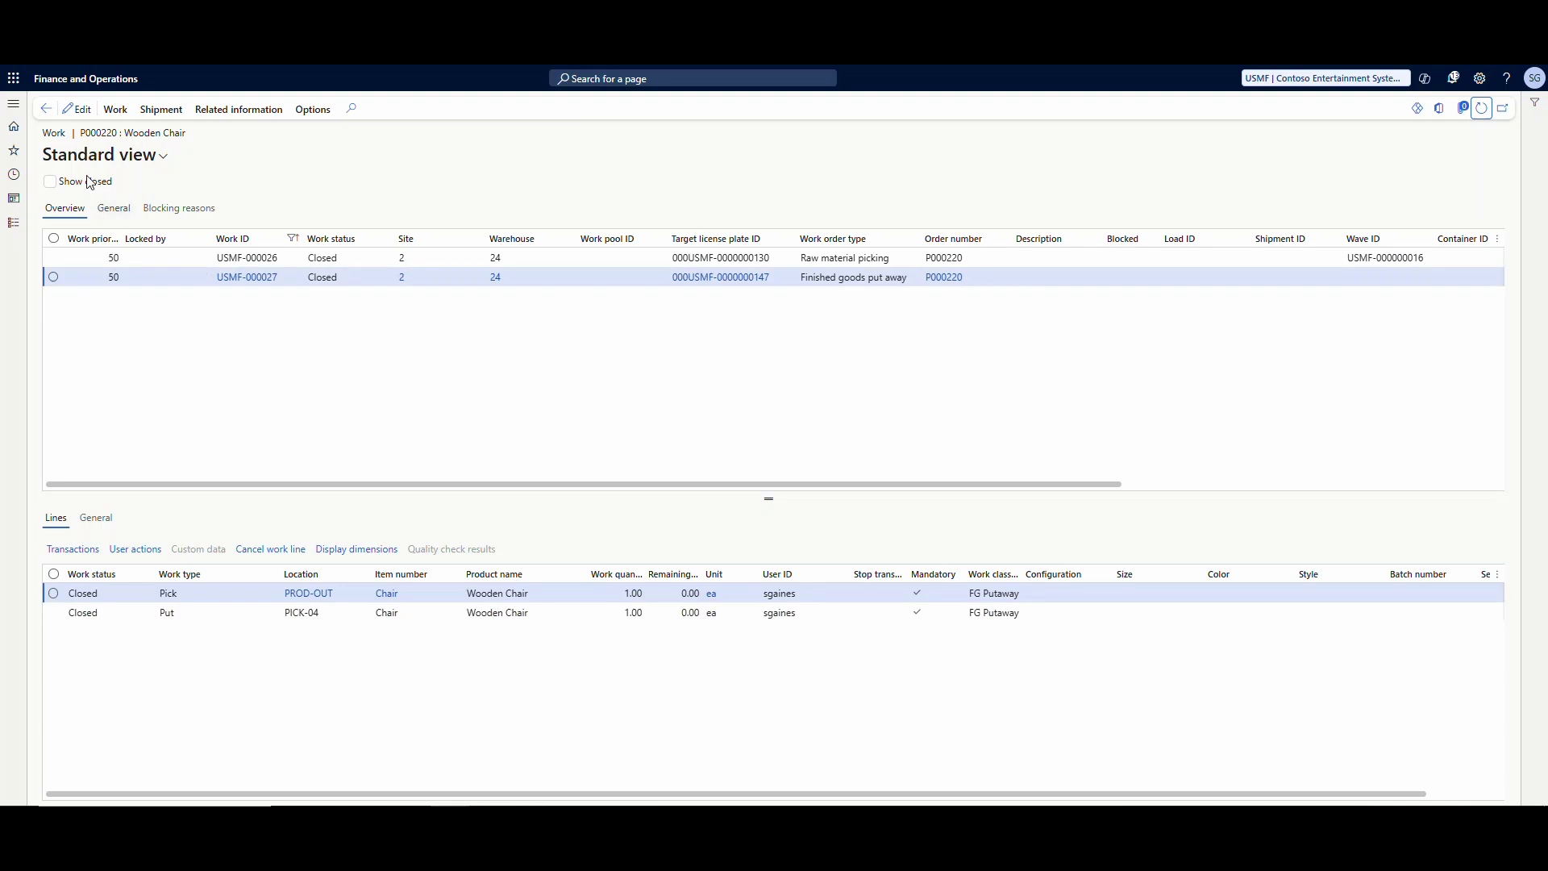
{"action": "left_click", "coordinate": [46, 108]}
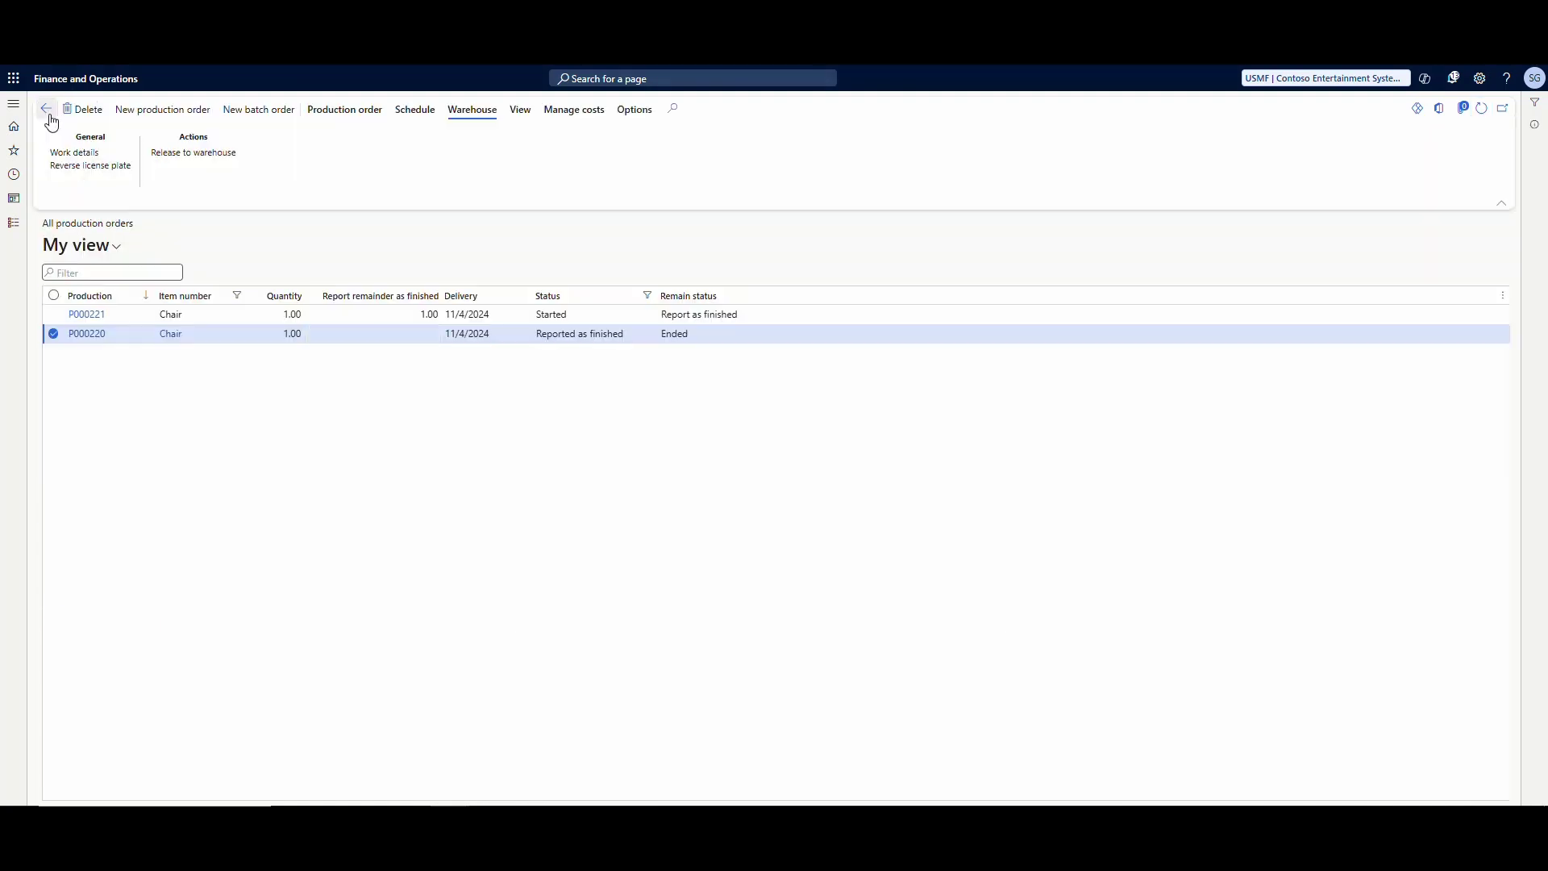
- Copy production order number P000221 from the production orders list
{"action": "left_click", "coordinate": [142, 318]}
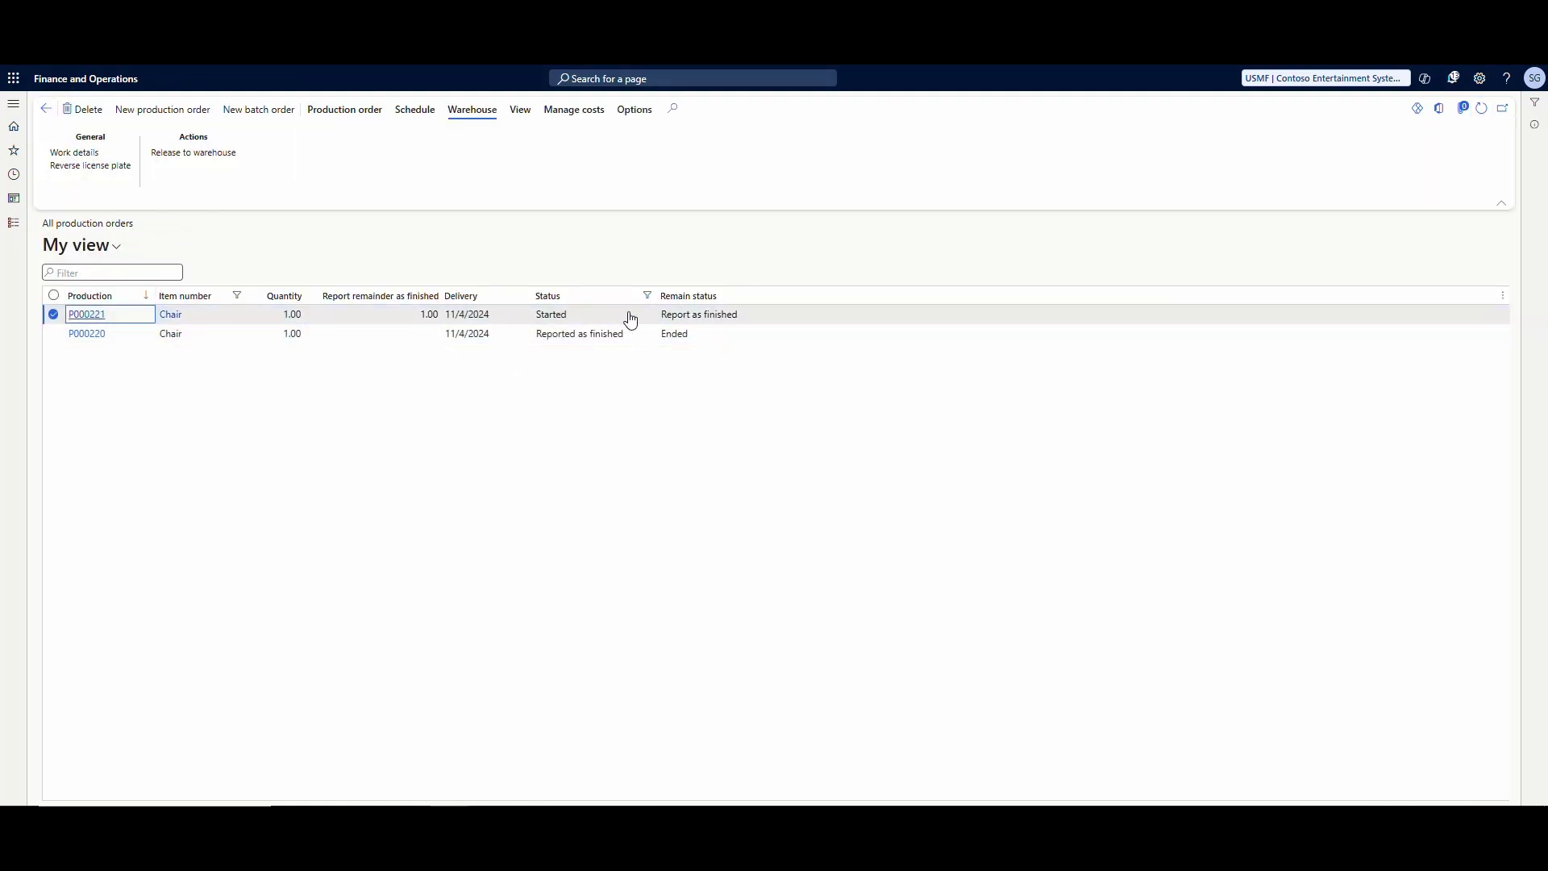
{"action": "double_click", "coordinate": [127, 320]}
{"action": "key", "text": "ctrl+c"}
{"action": "right_click", "coordinate": [89, 321]}
{"action": "left_click", "coordinate": [137, 333]}
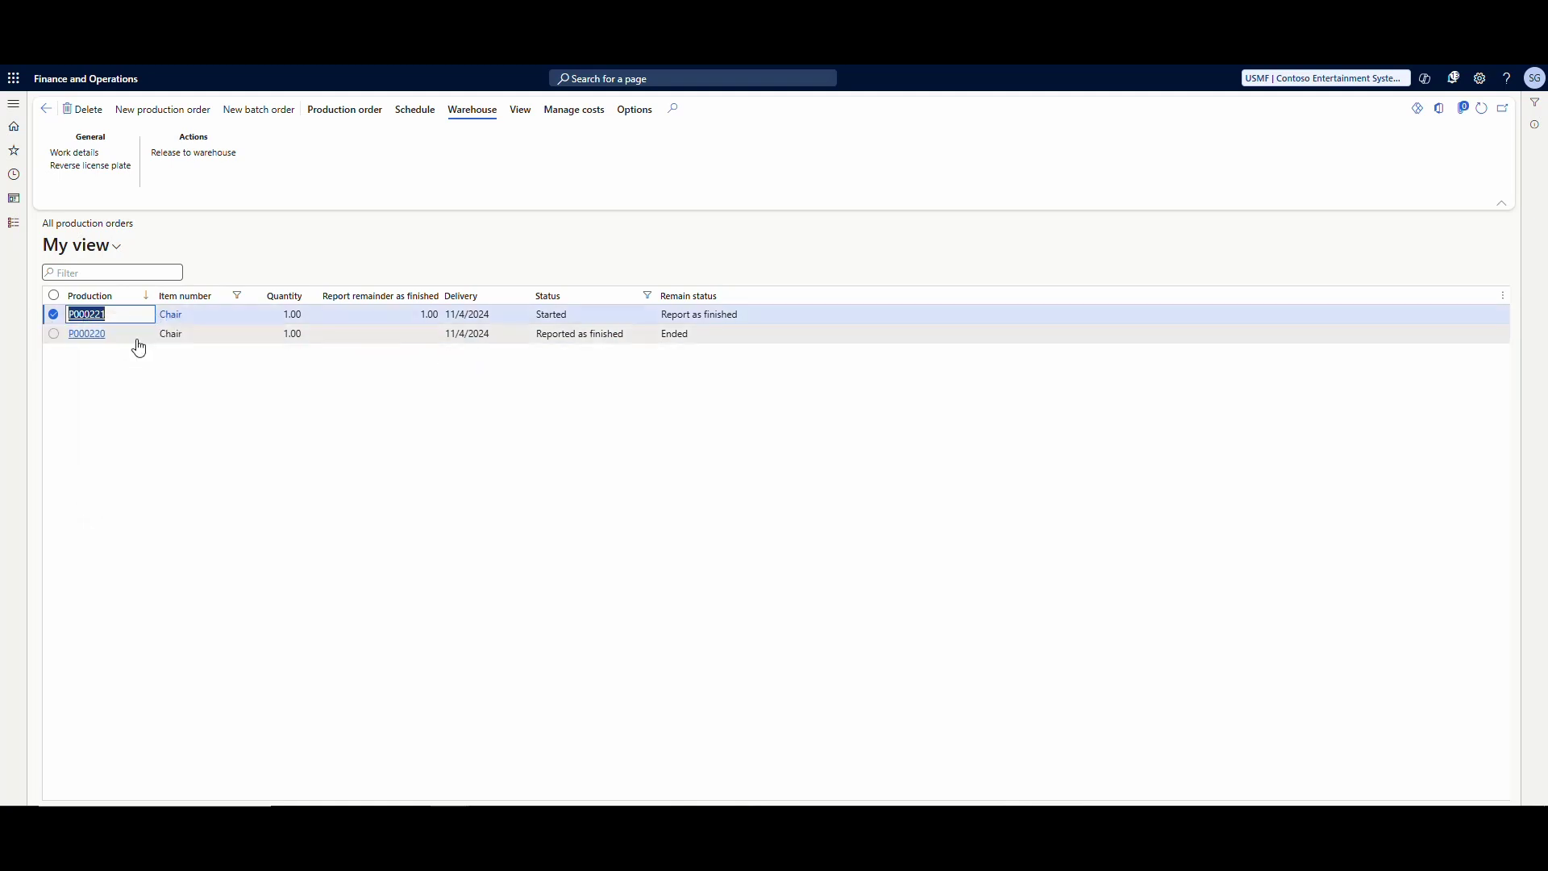
- In the mobile app, leave Production put, start RAFand putaway and enter order P000221
{"action": "key", "text": "alt+Tab"}
{"action": "left_click", "coordinate": [694, 609]}
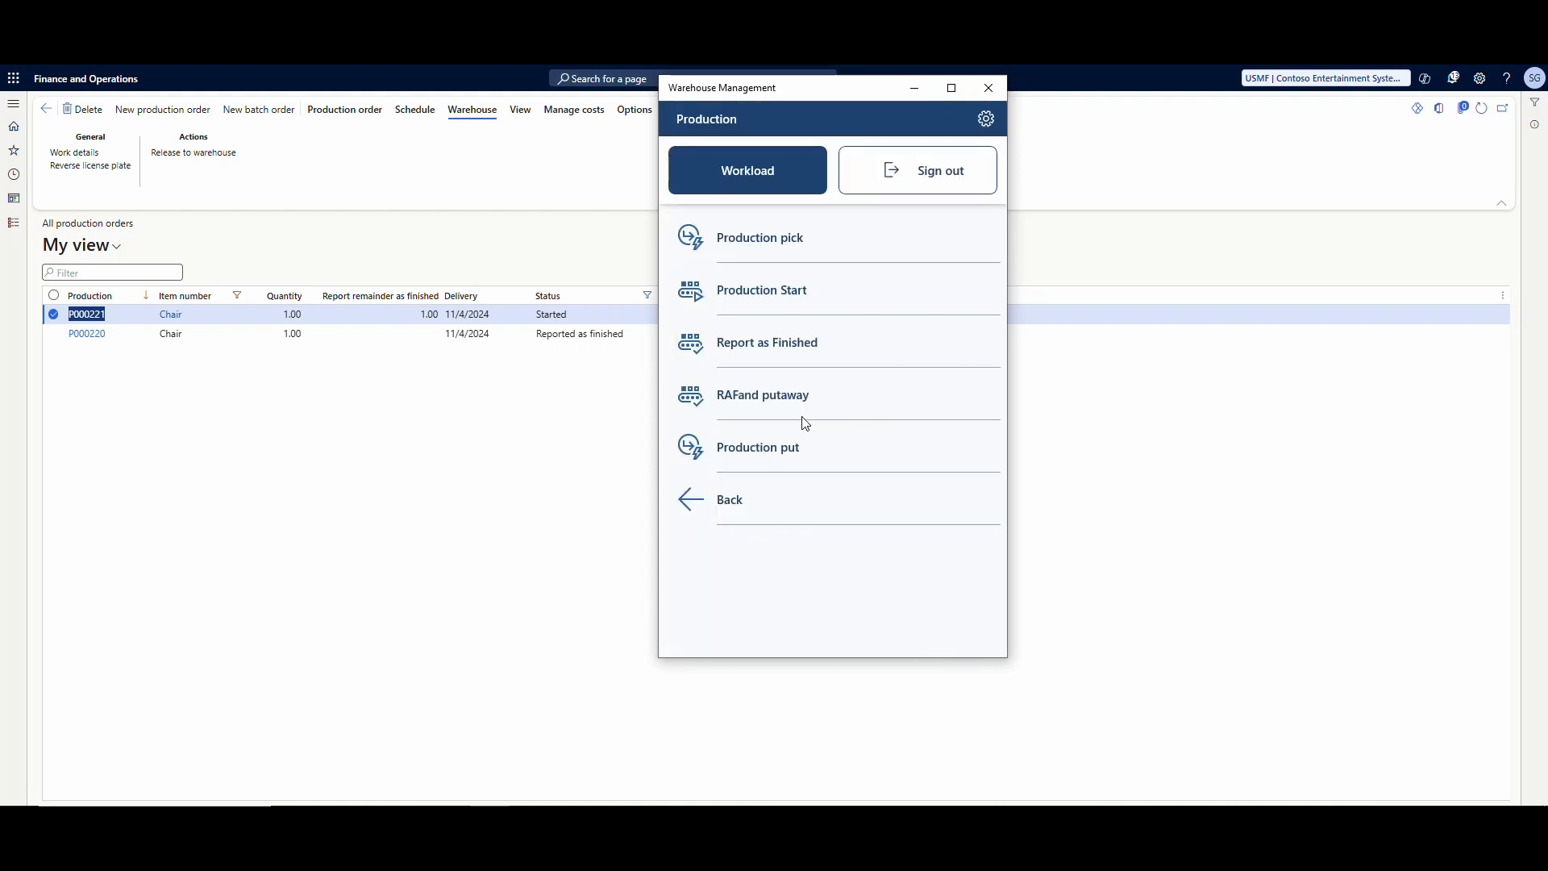
{"action": "left_click", "coordinate": [758, 399]}
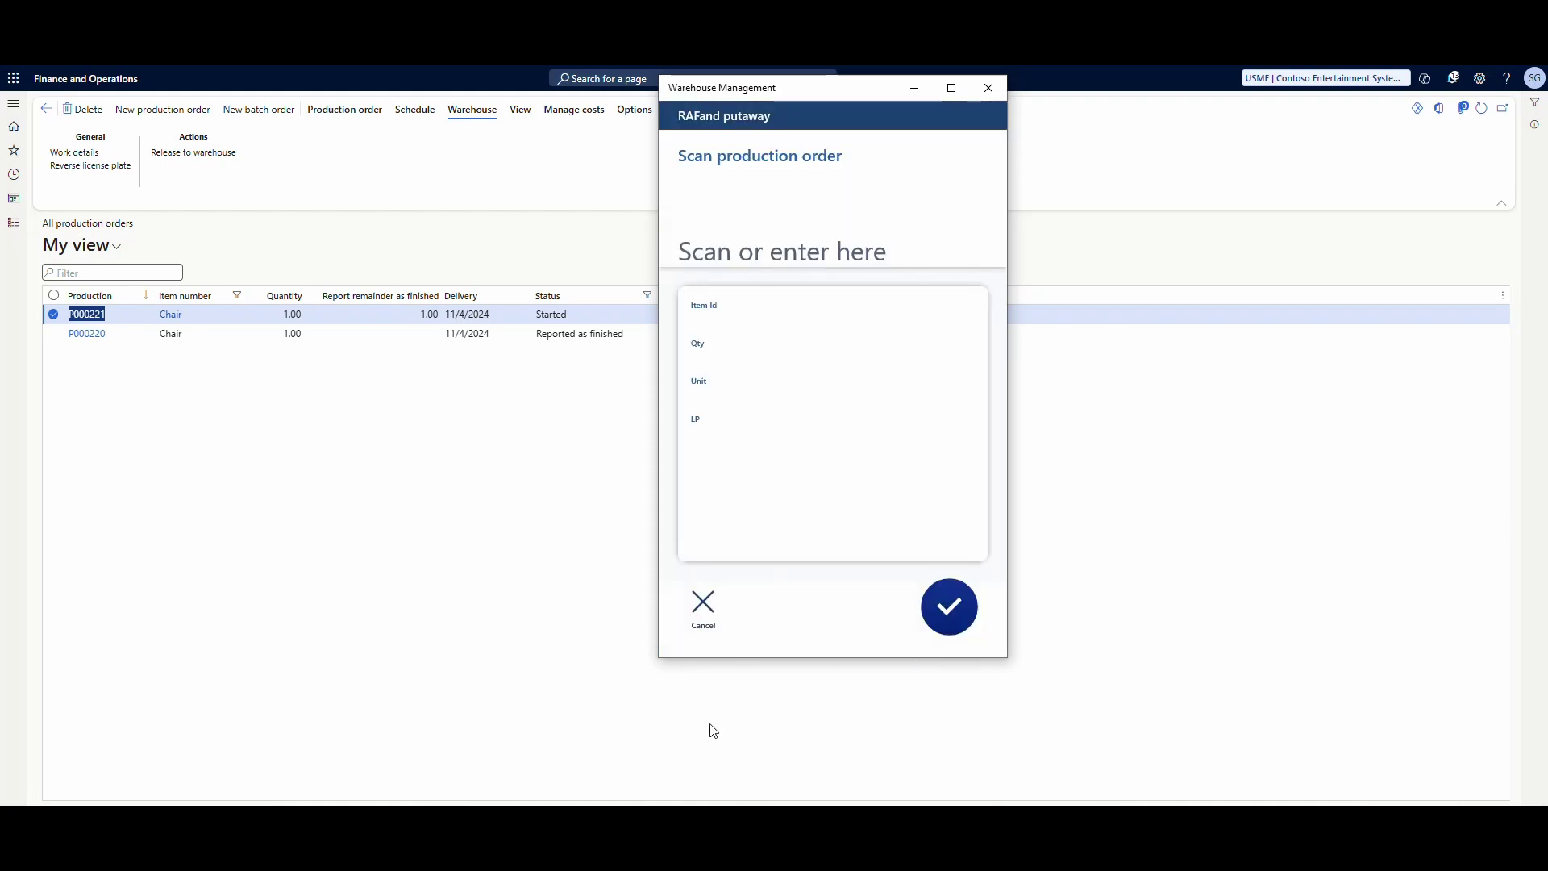
{"action": "left_click", "coordinate": [698, 198]}
{"action": "right_click", "coordinate": [698, 198]}
{"action": "left_click", "coordinate": [730, 201]}
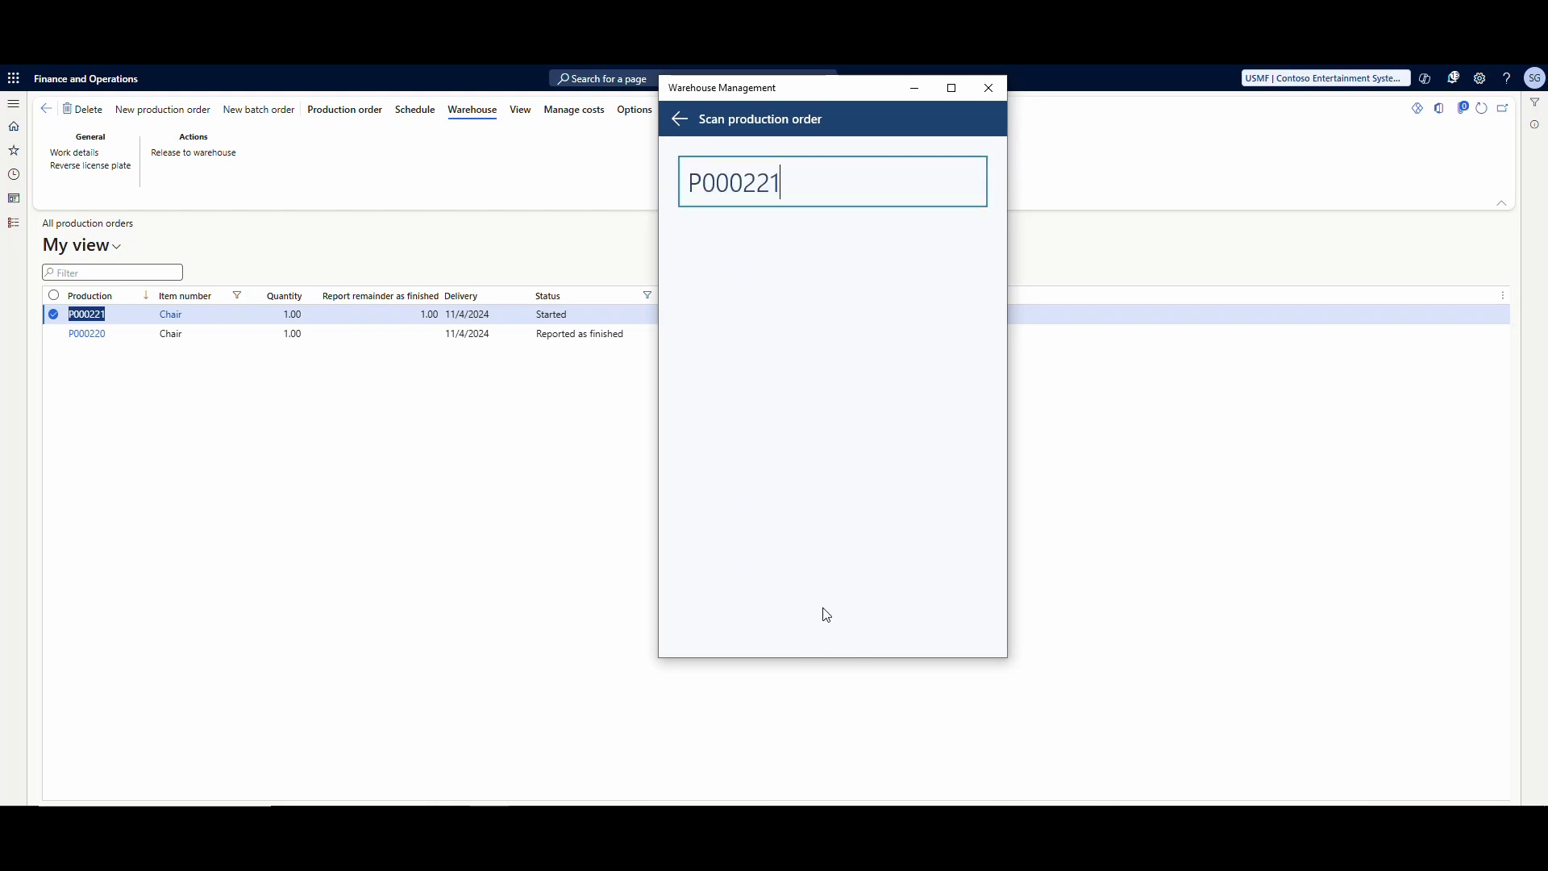
{"action": "key", "text": "Return"}
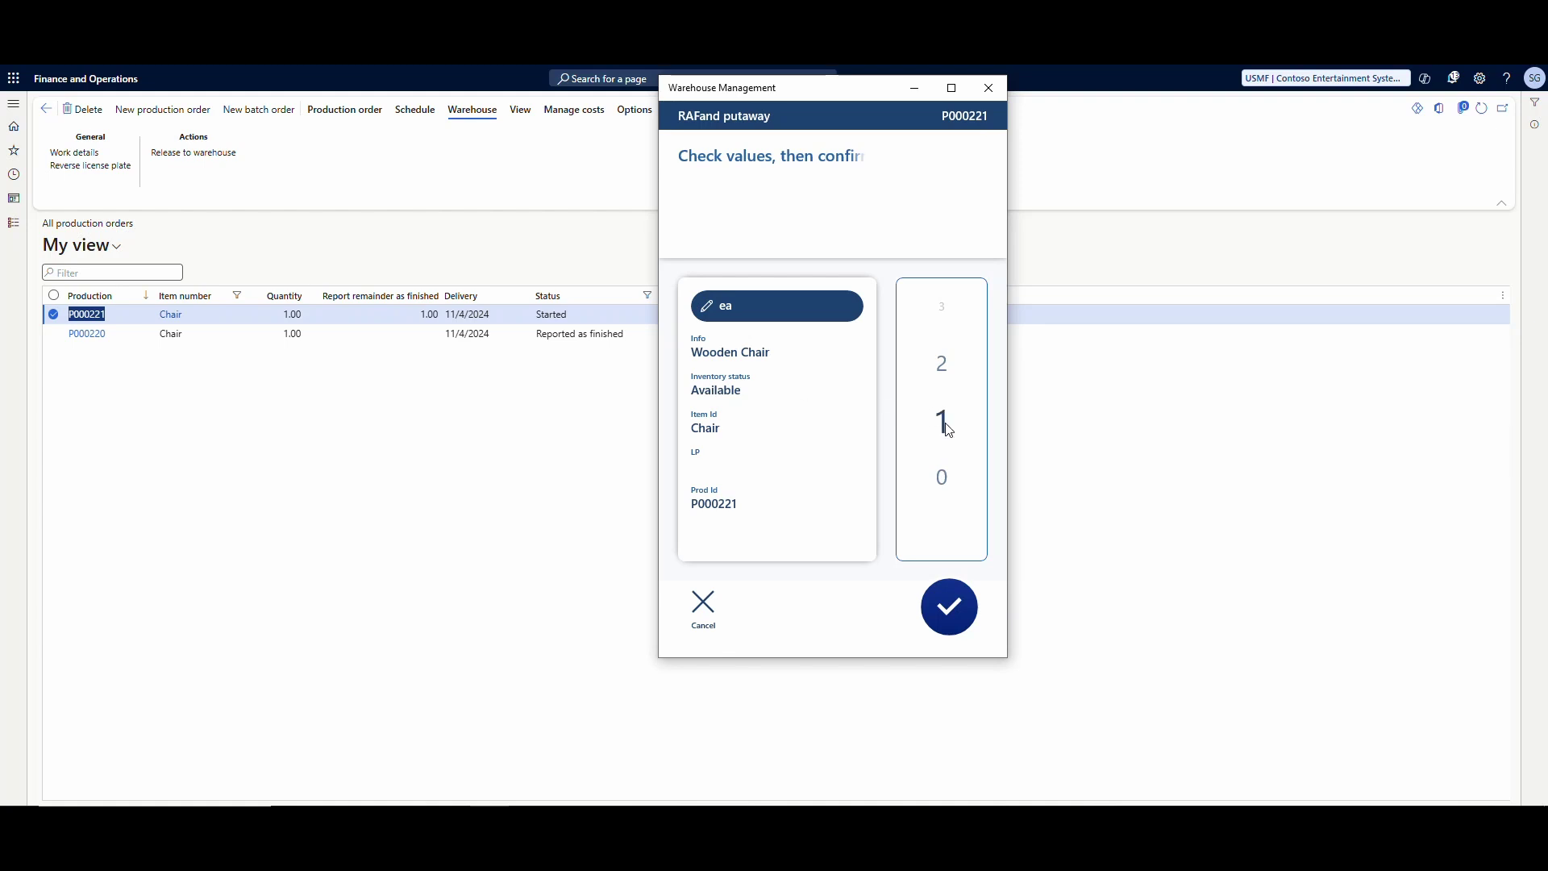
{"action": "left_click", "coordinate": [952, 619]}
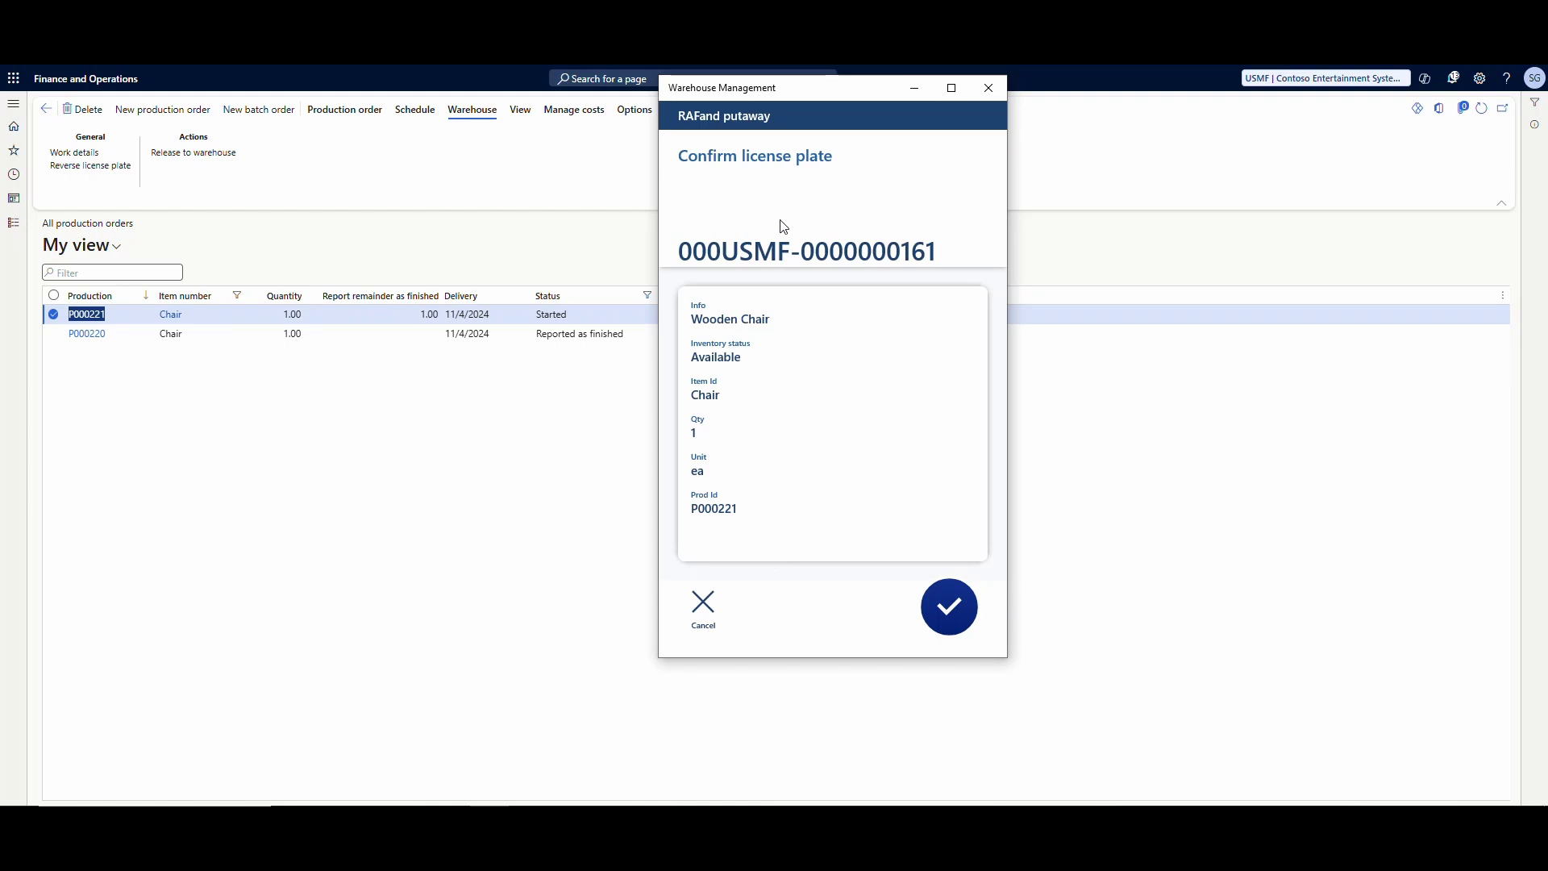
{"action": "left_click", "coordinate": [952, 621]}
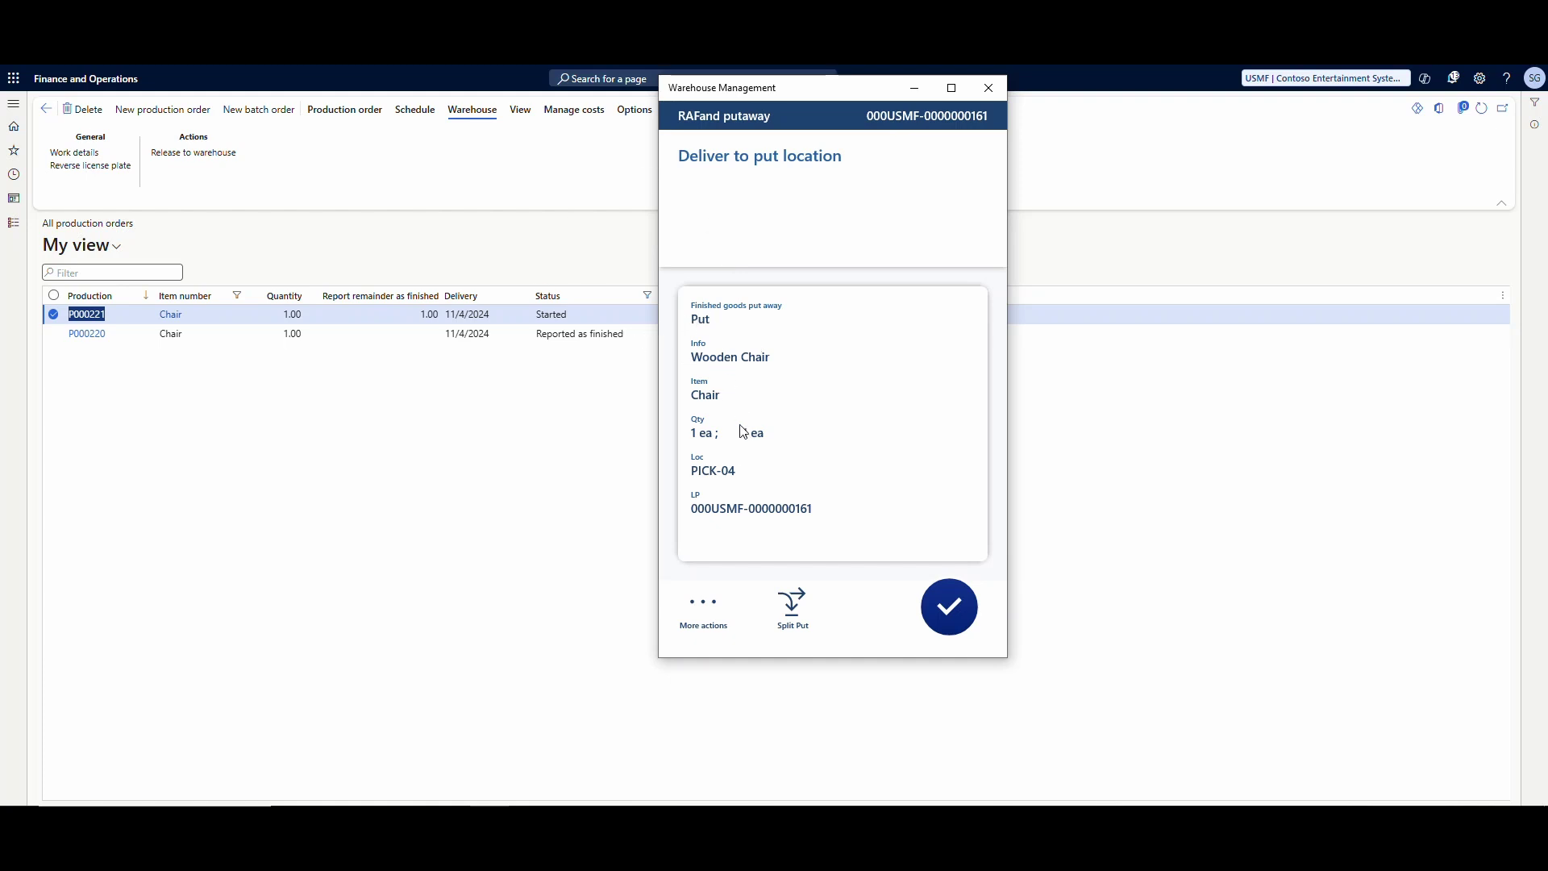
{"action": "left_click", "coordinate": [960, 618]}
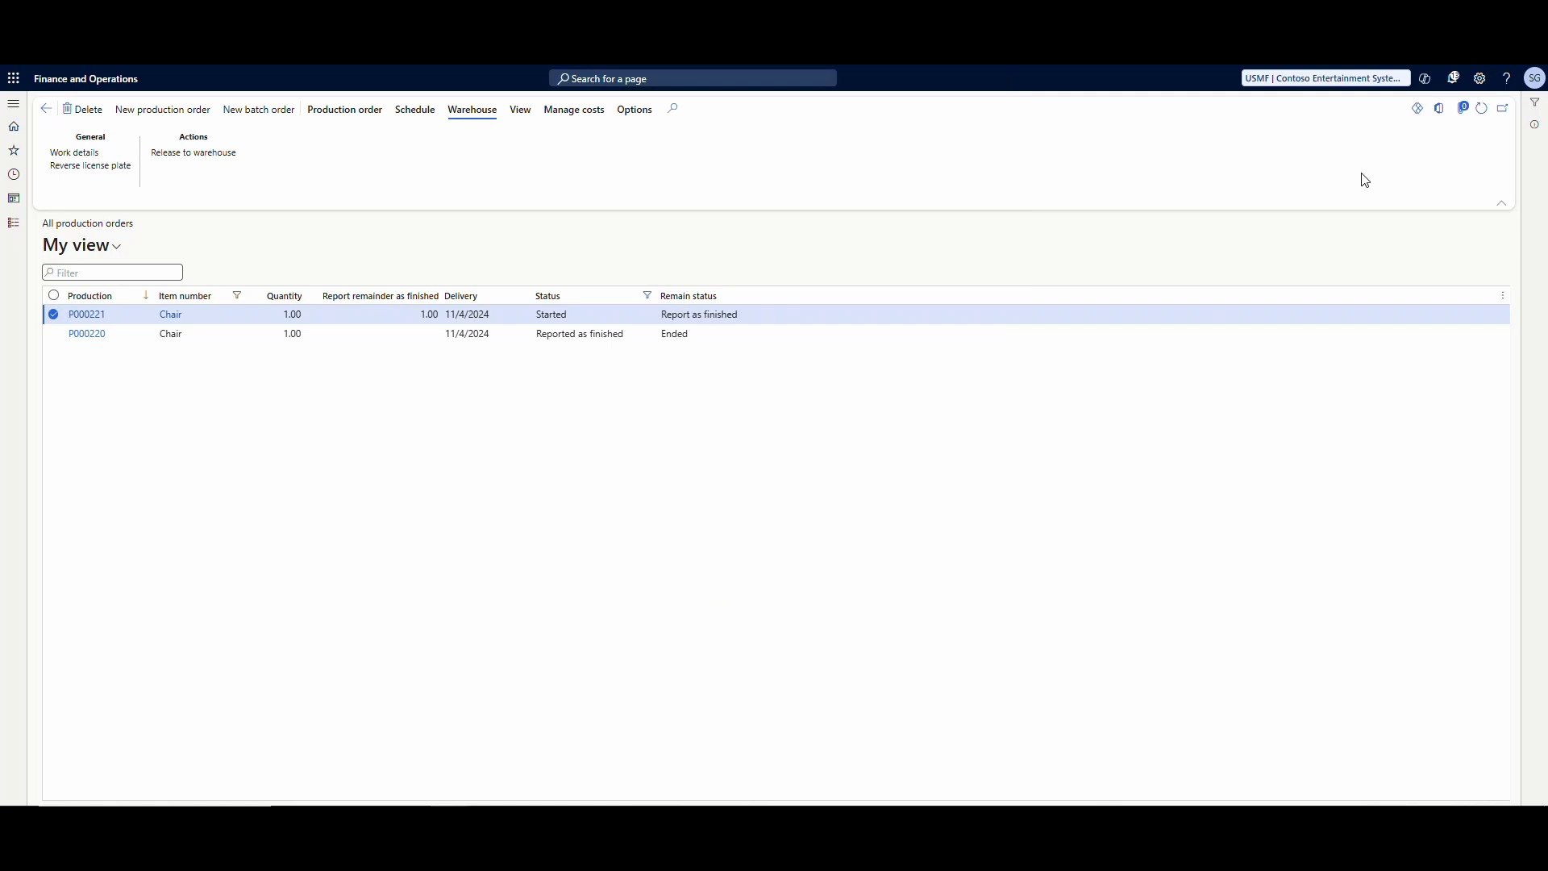
- Refresh the production orders list, then select the RAFand putaway mobile device menu item
{"action": "left_click", "coordinate": [1482, 108]}
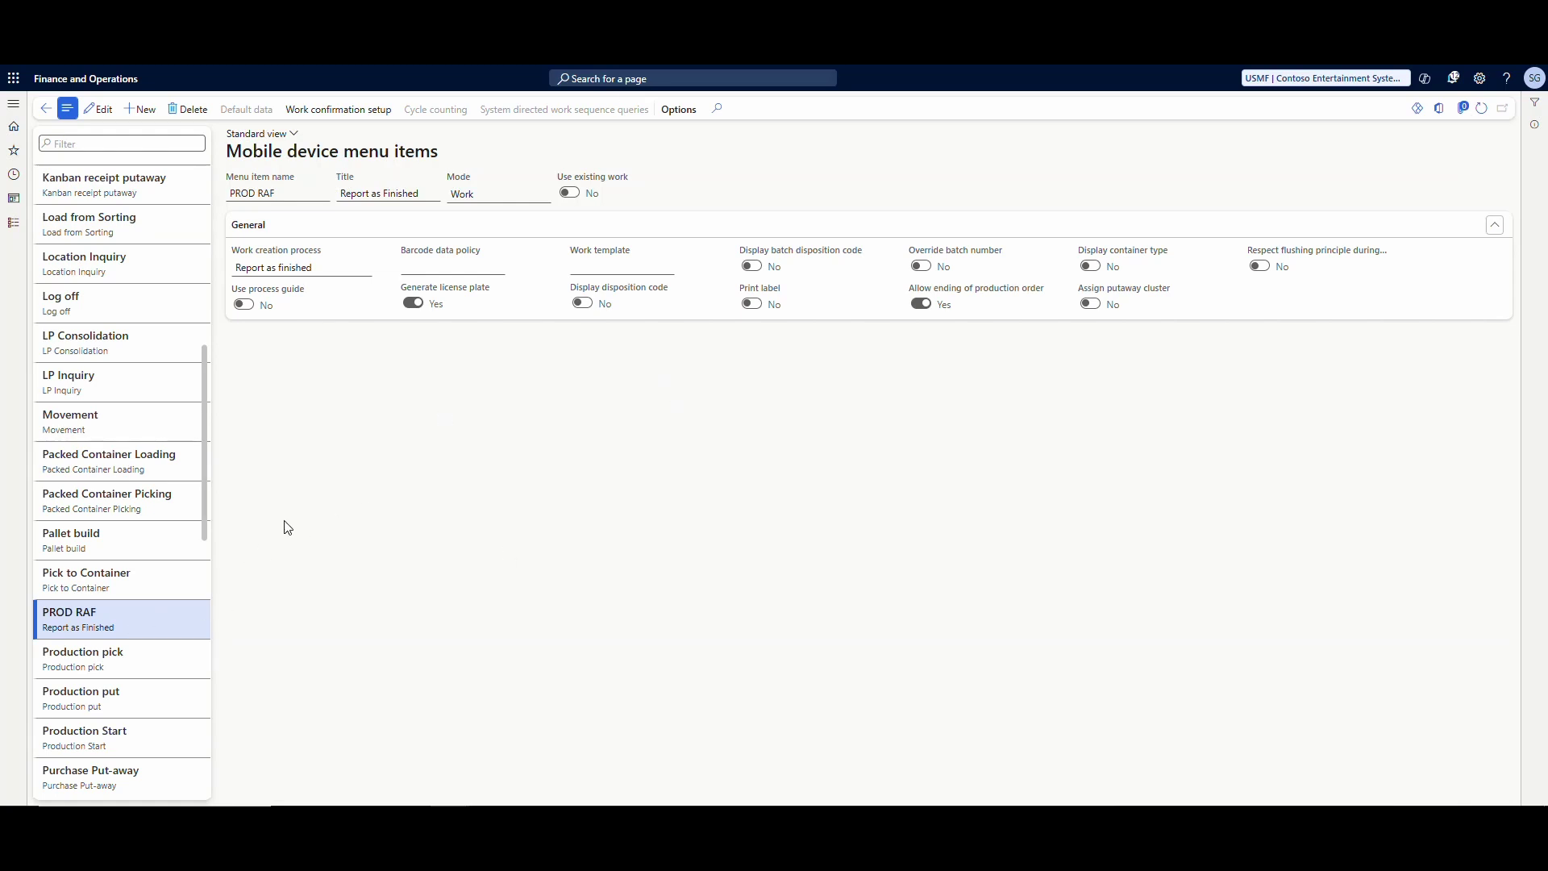
{"action": "scroll", "coordinate": [191, 603], "scroll_direction": "down", "scroll_amount": 5}
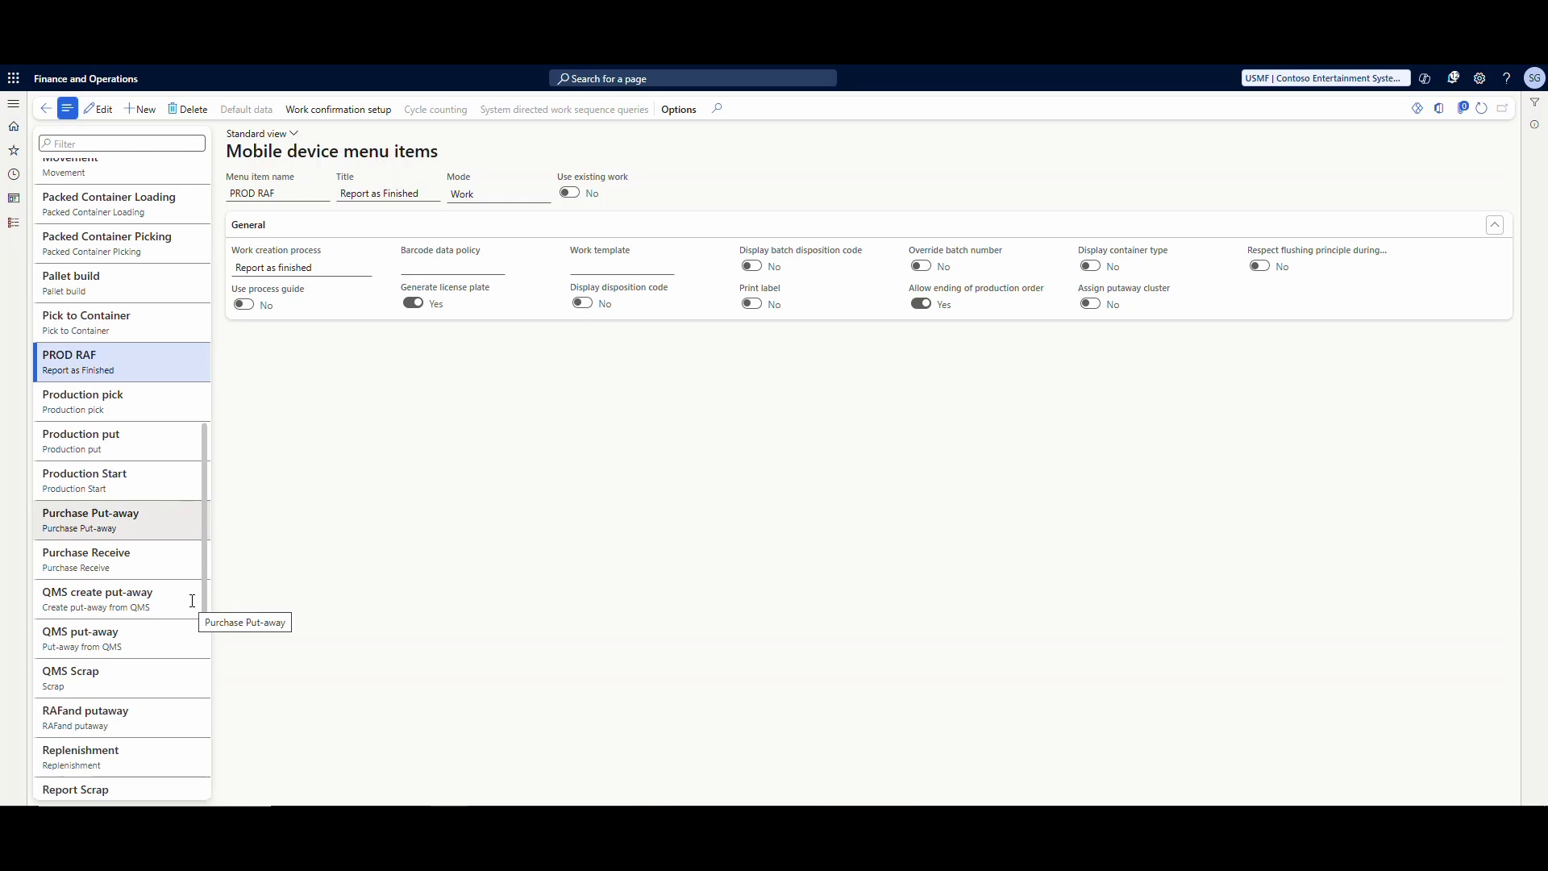
{"action": "scroll", "coordinate": [192, 603], "scroll_direction": "down", "scroll_amount": 1}
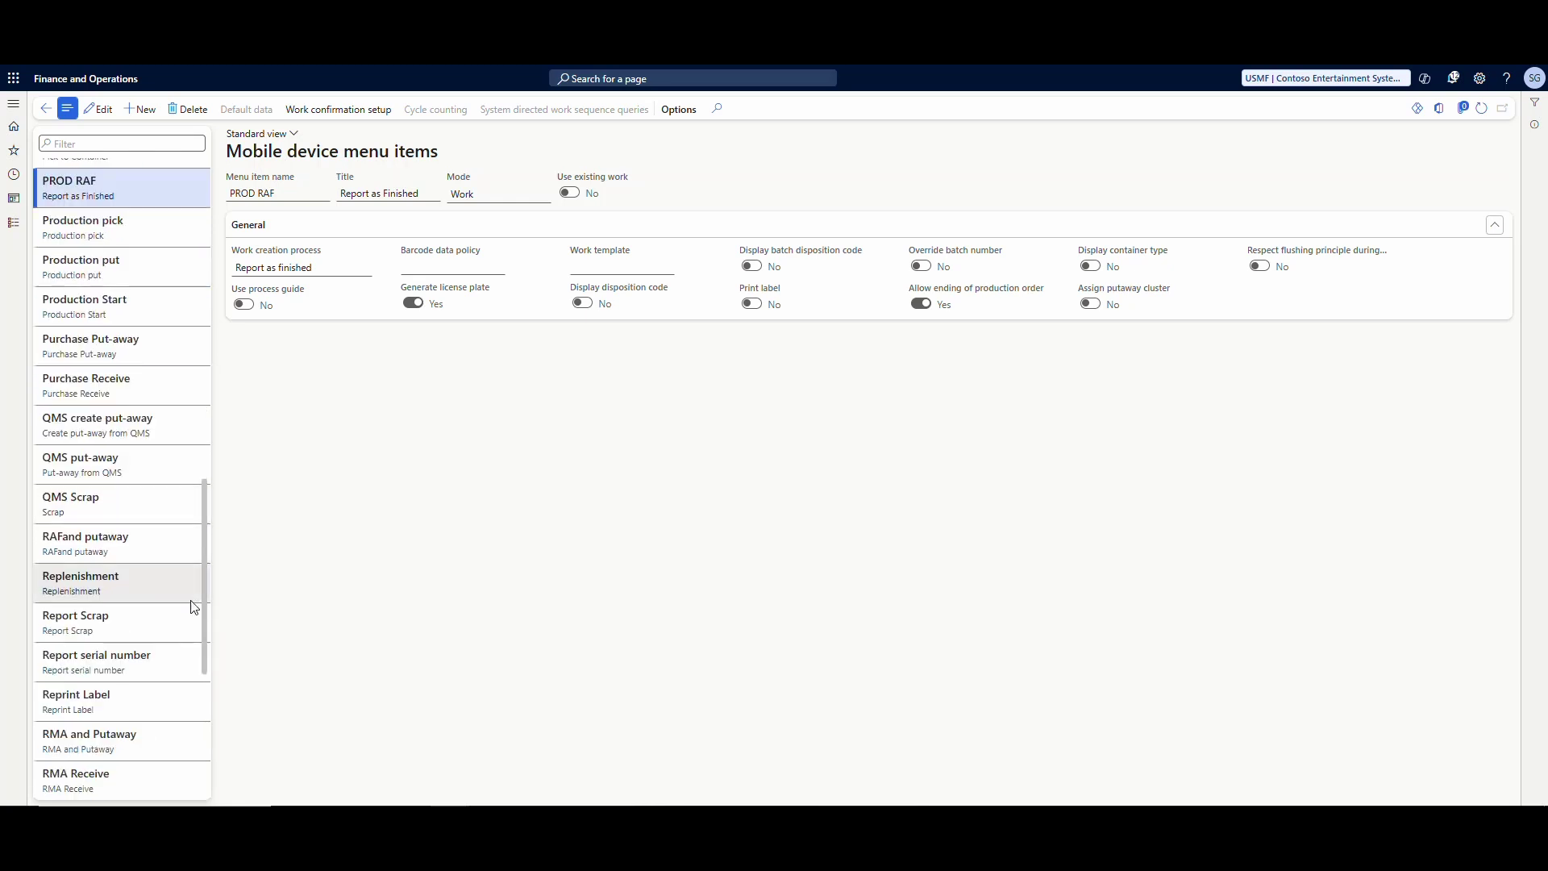
{"action": "left_click", "coordinate": [159, 552]}
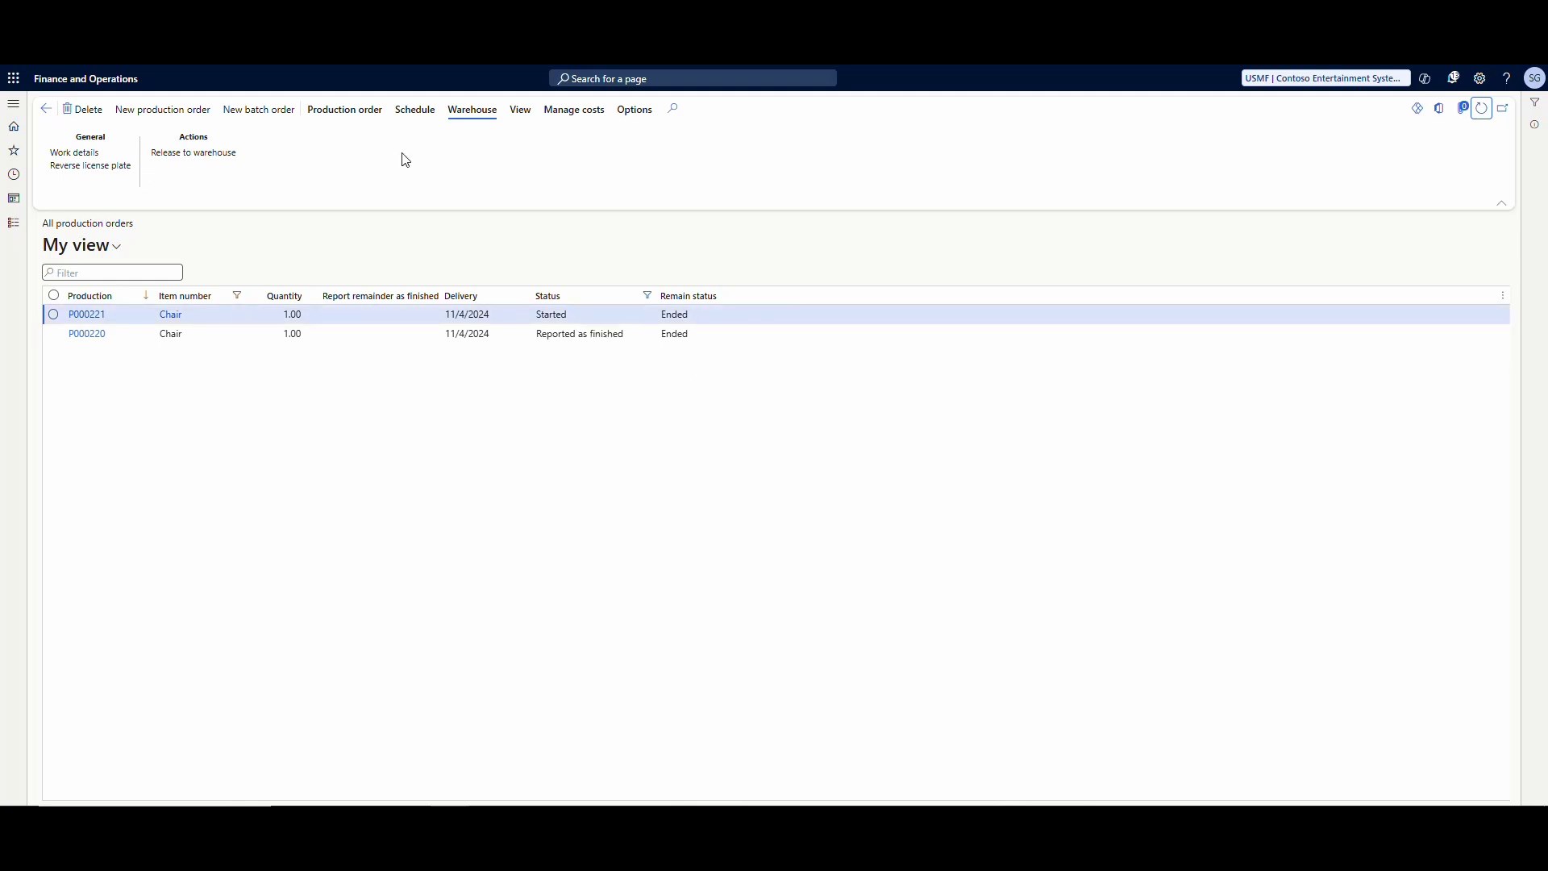
- Report P000221 as finished, and set Allow ending of production order to Yes on RAFand putaway
{"action": "left_click", "coordinate": [358, 114]}
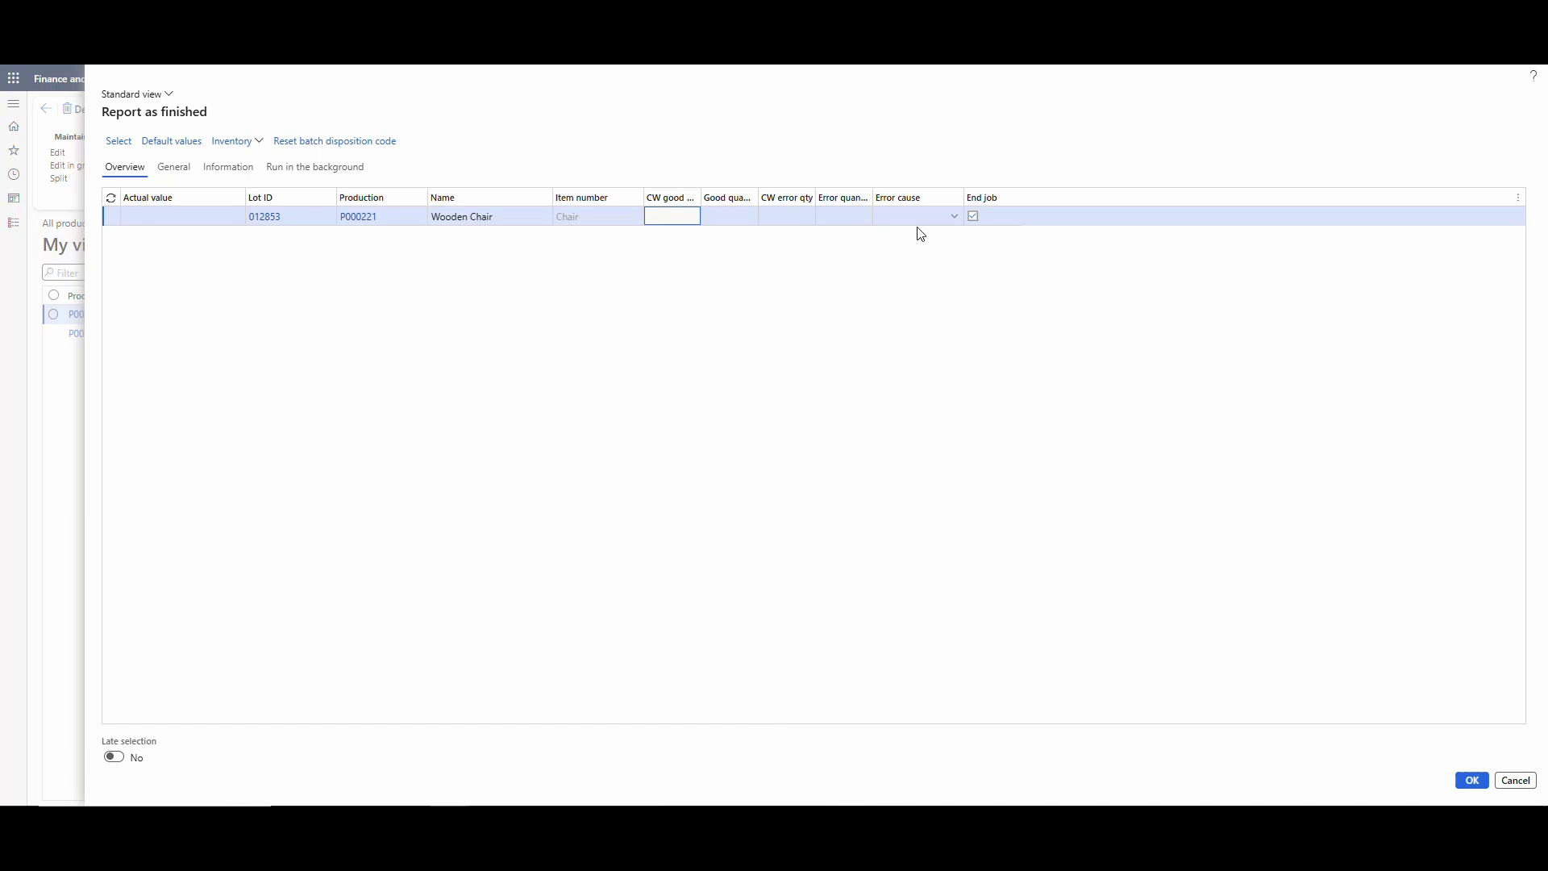
{"action": "left_click", "coordinate": [1469, 790]}
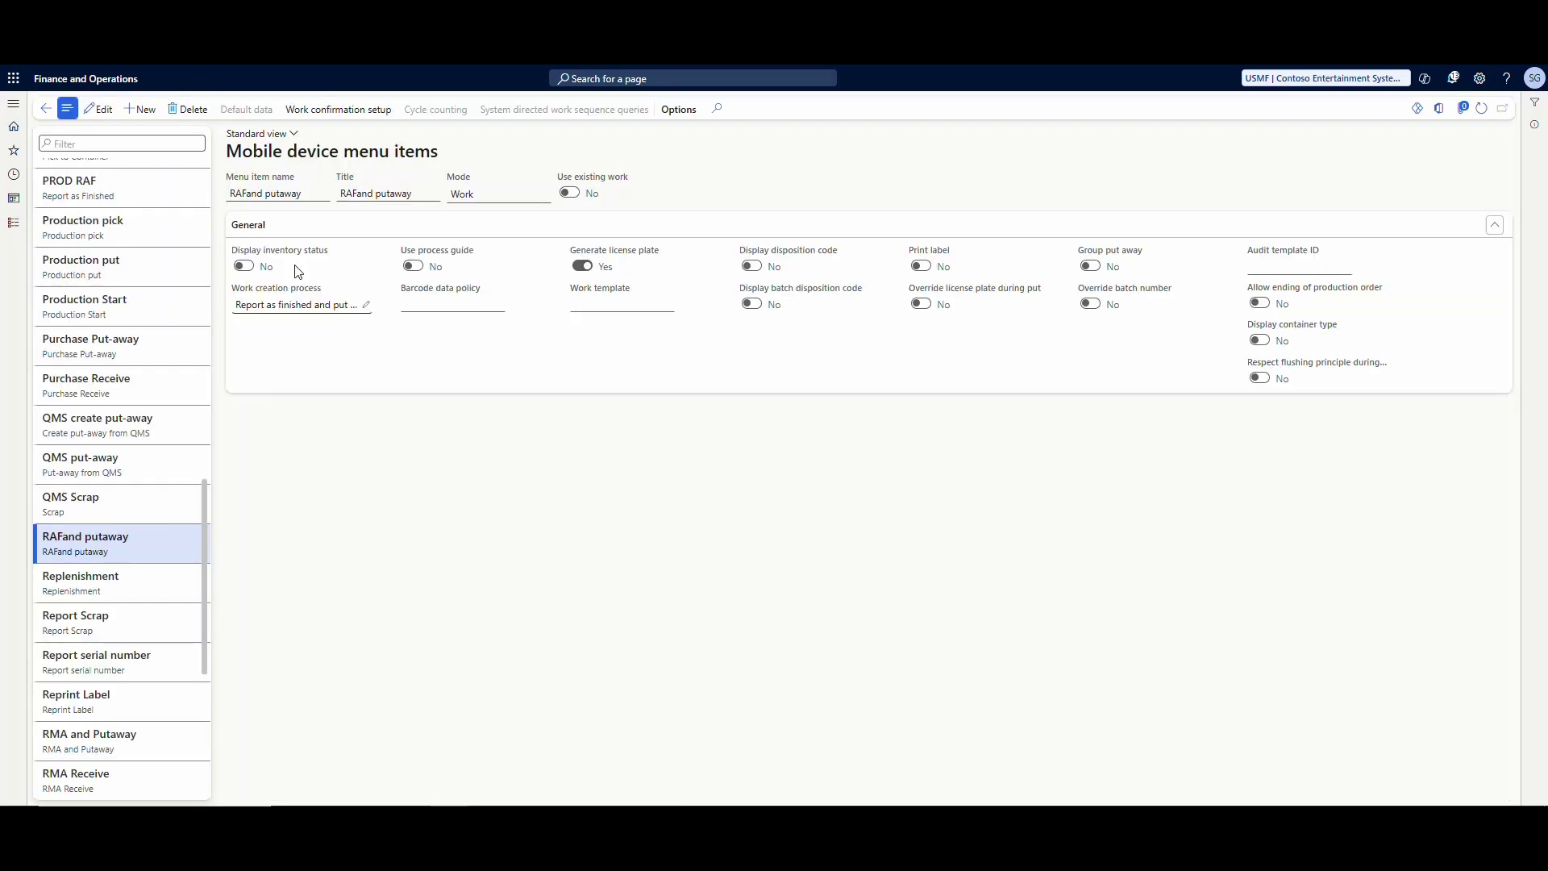
{"action": "left_click", "coordinate": [98, 109]}
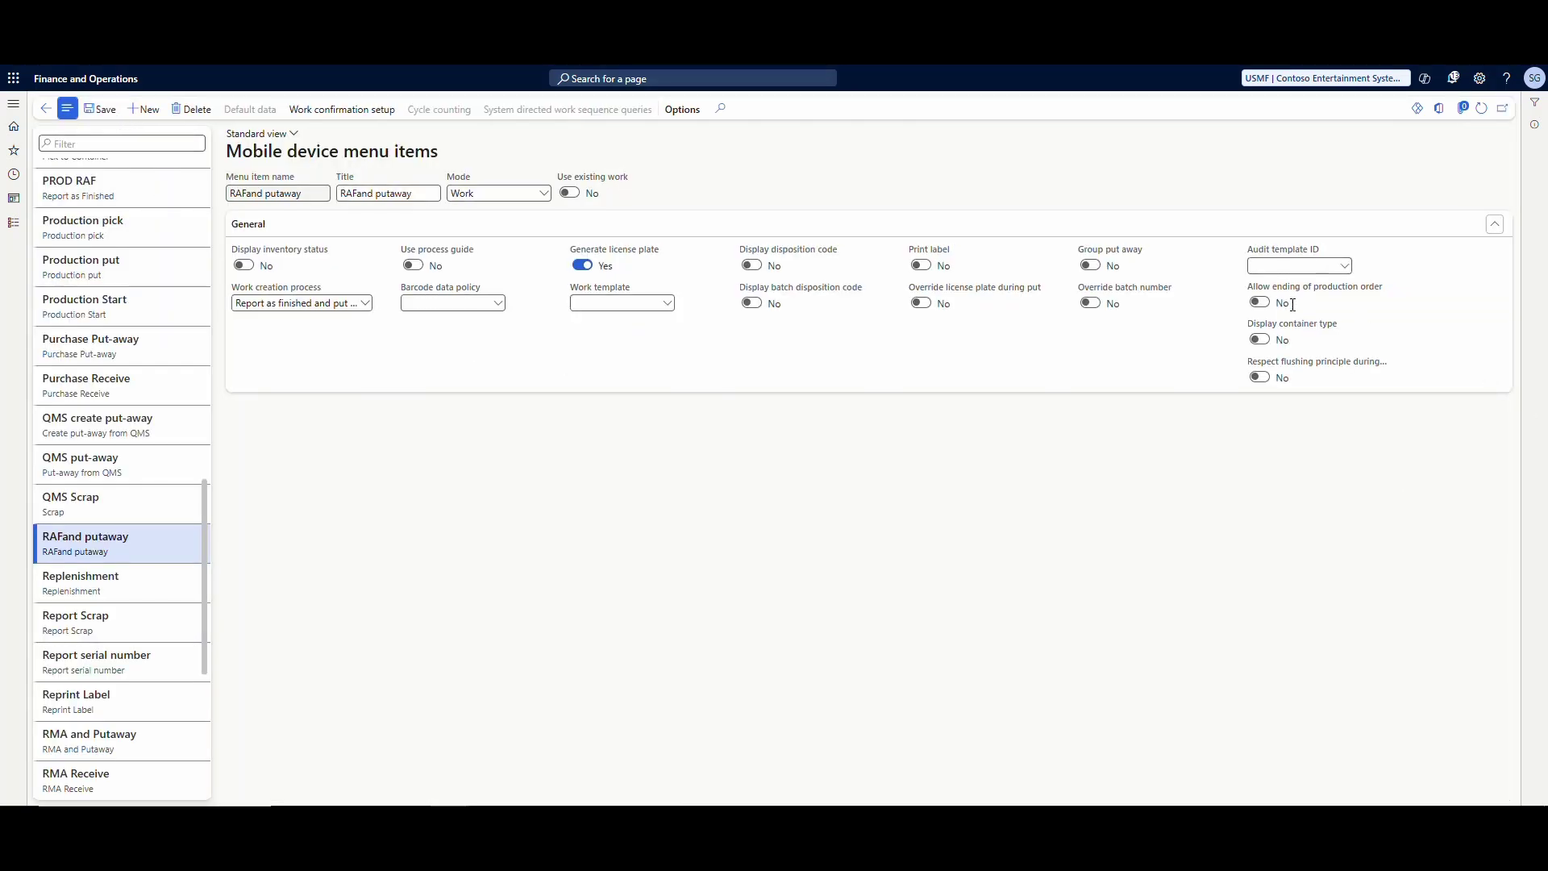
{"action": "left_click", "coordinate": [1260, 303]}
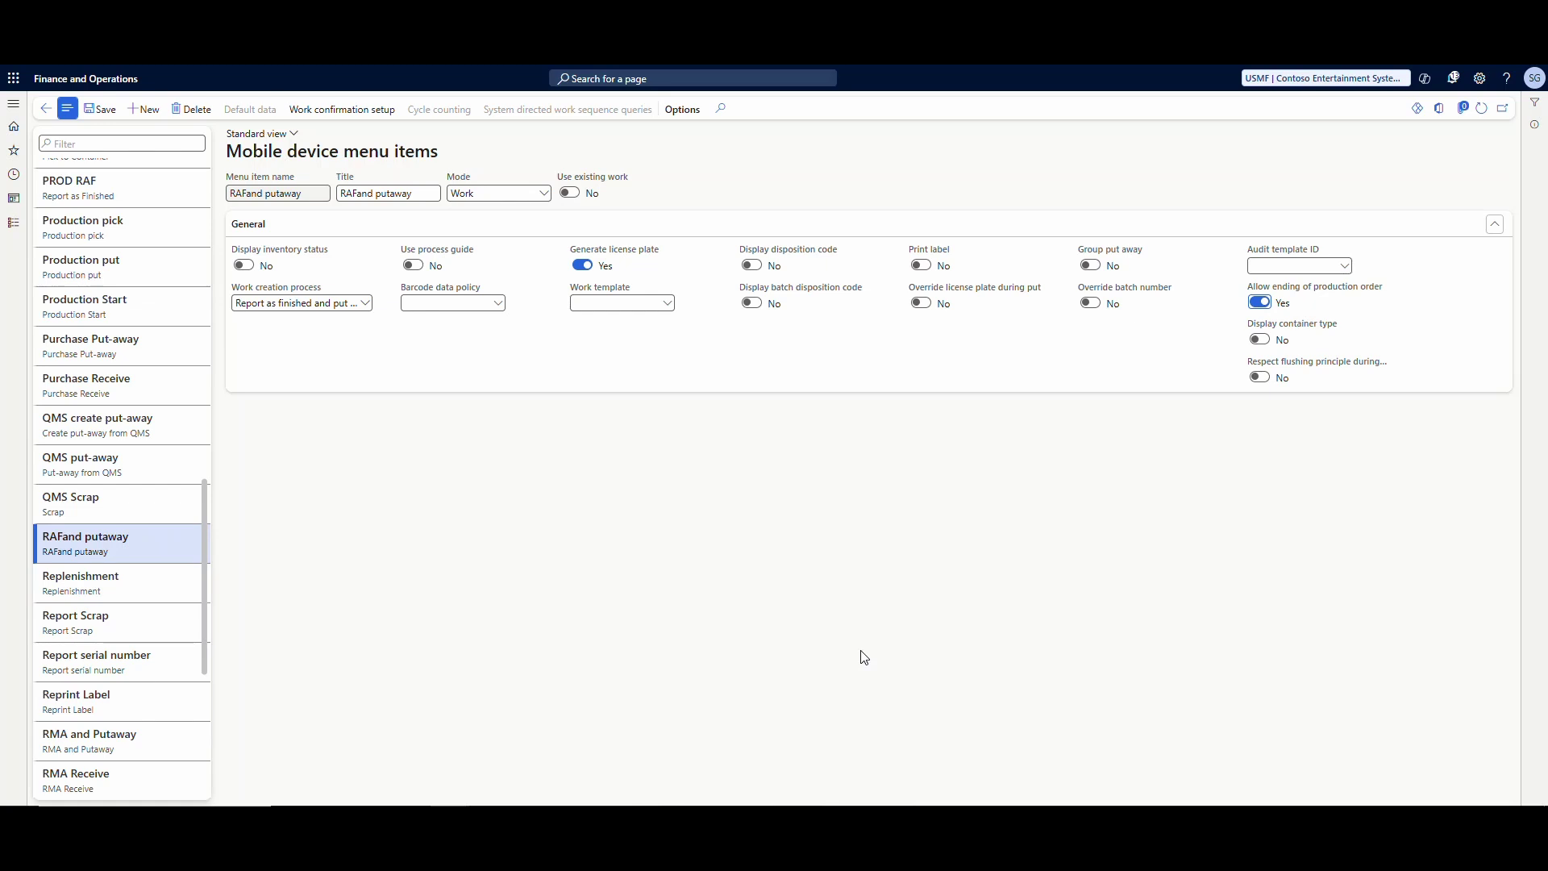